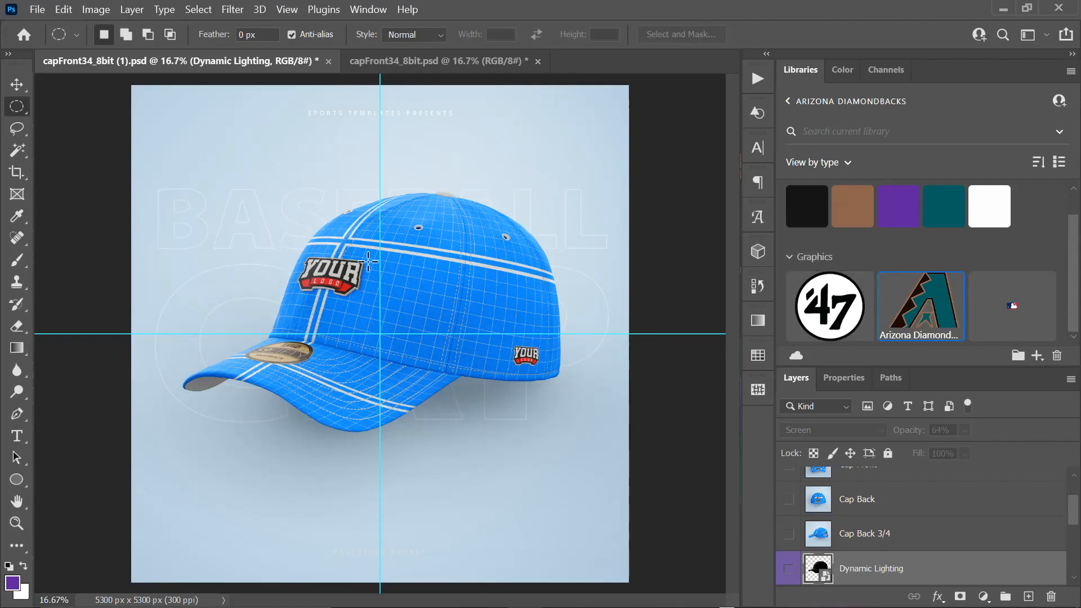
- Compare the blank cap template with the finished Dbacks design, and preview the Cap Front view
{"action": "left_click", "coordinate": [429, 66]}
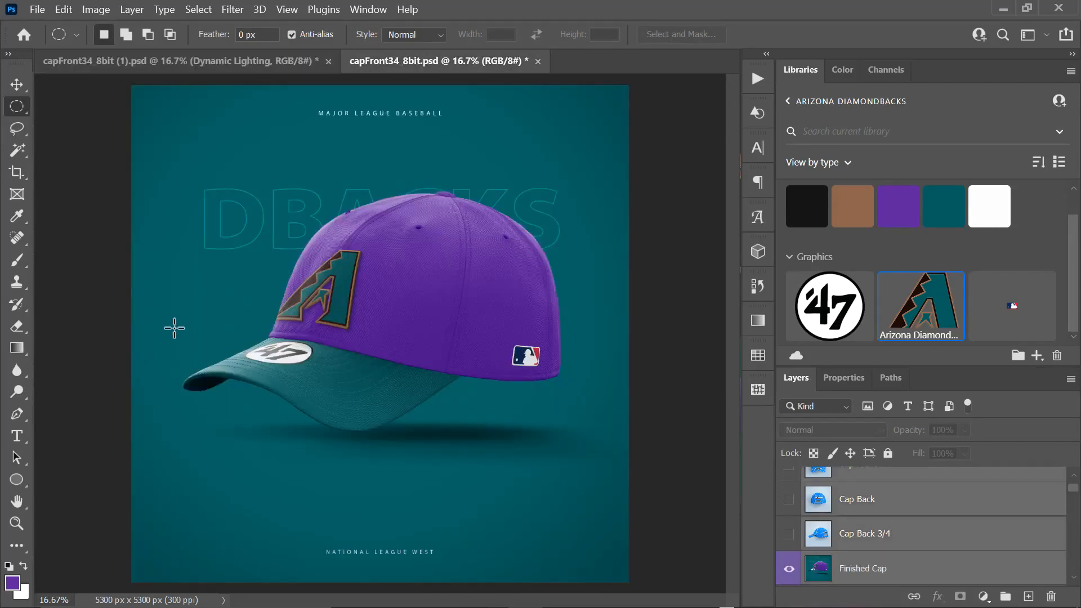
{"action": "left_click", "coordinate": [158, 62]}
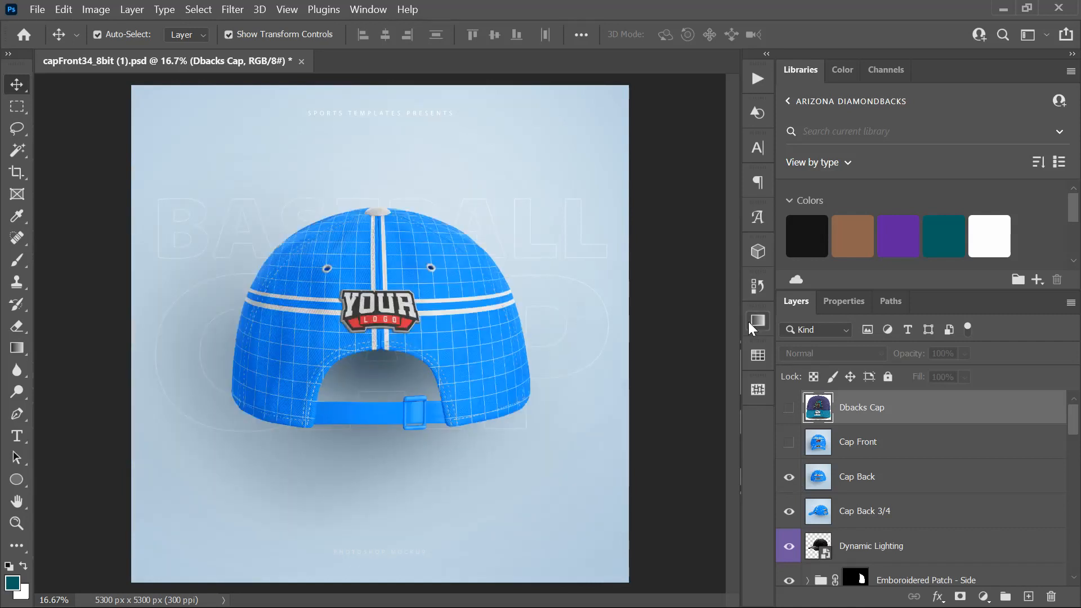
{"action": "left_click", "coordinate": [789, 442]}
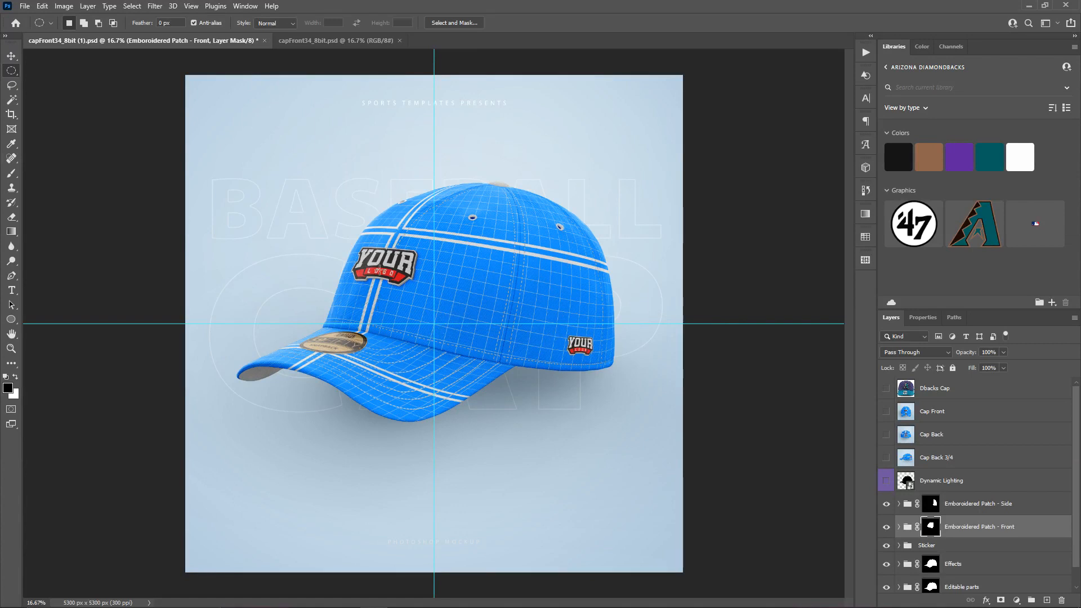
- Clear all guides from the cap mockup canvas
{"action": "left_click", "coordinate": [243, 10]}
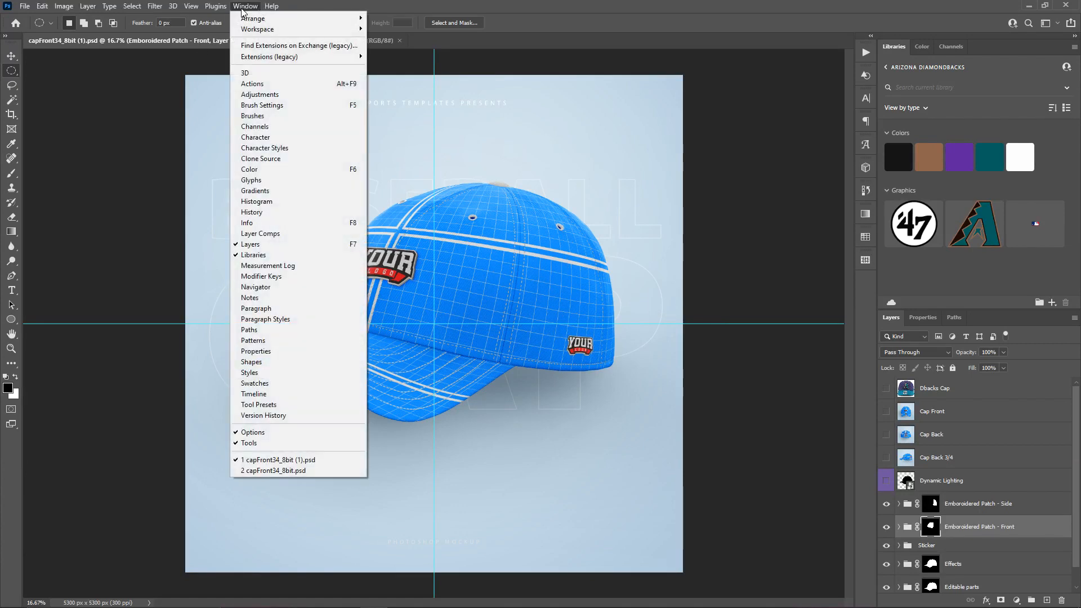
{"action": "mouse_move", "coordinate": [190, 5]}
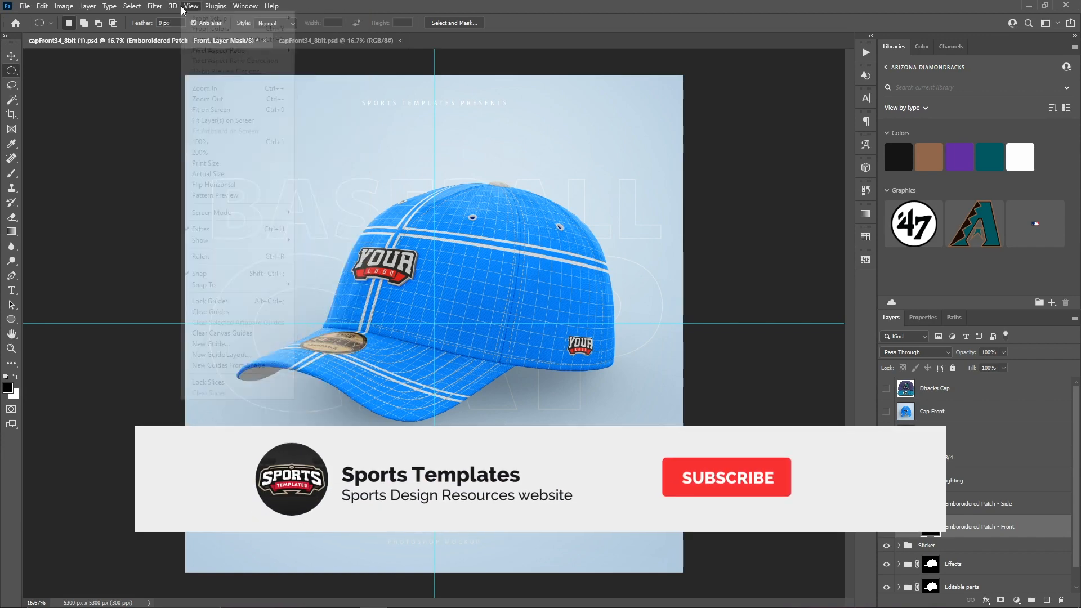
{"action": "left_click", "coordinate": [215, 313]}
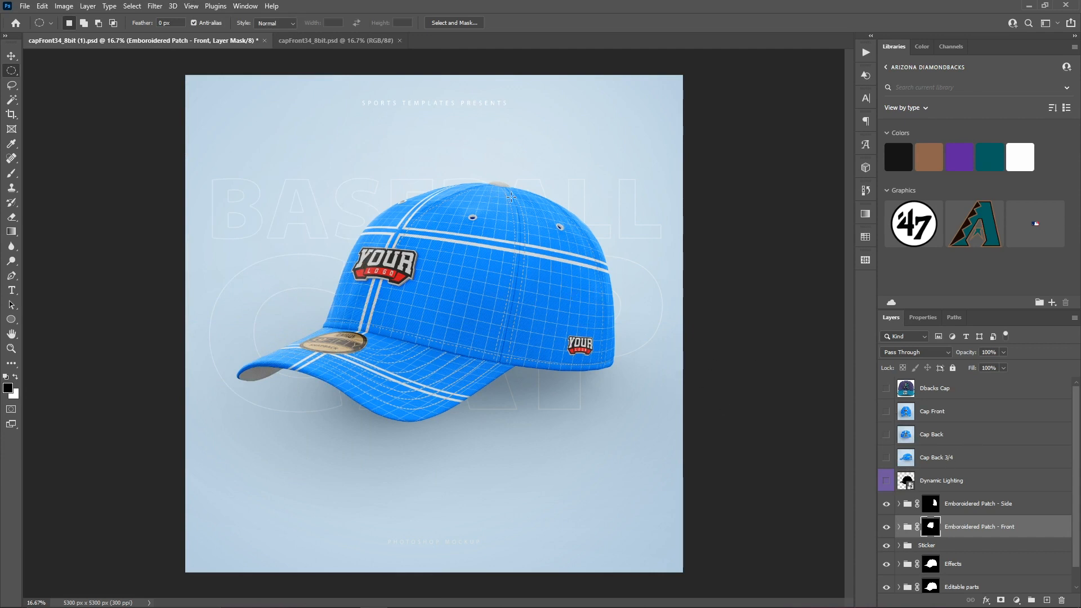
- Recolor the BG color layer in the BG group with the Purple swatch from the Arizona Diamondbacks library
{"action": "scroll", "coordinate": [963, 458], "scroll_direction": "down", "scroll_amount": 1}
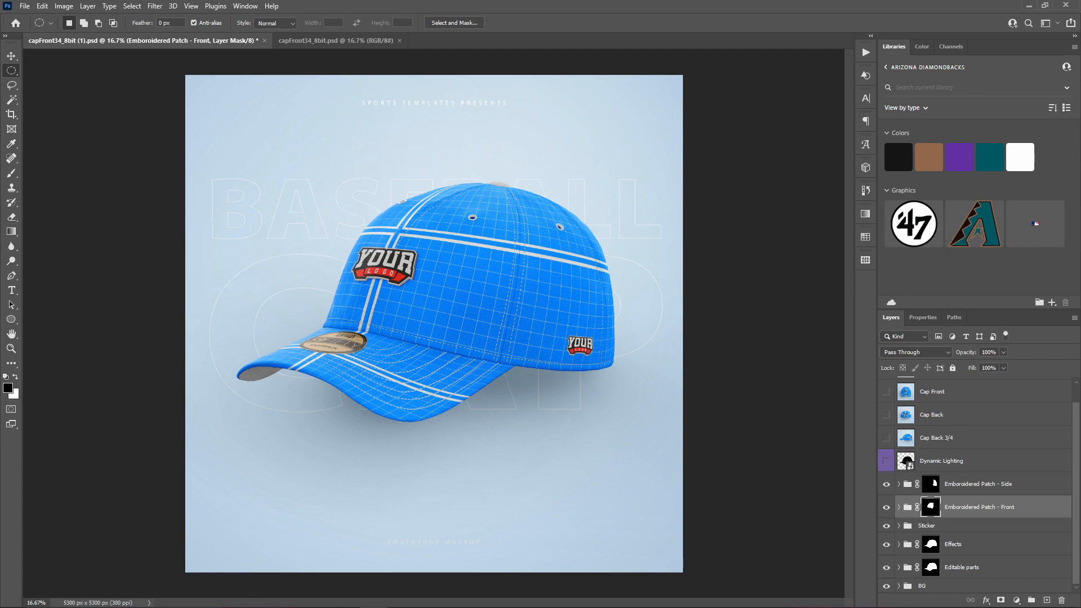
{"action": "left_click", "coordinate": [899, 586]}
{"action": "scroll", "coordinate": [982, 468], "scroll_direction": "down", "scroll_amount": 3}
{"action": "scroll", "coordinate": [982, 468], "scroll_direction": "down", "scroll_amount": 2}
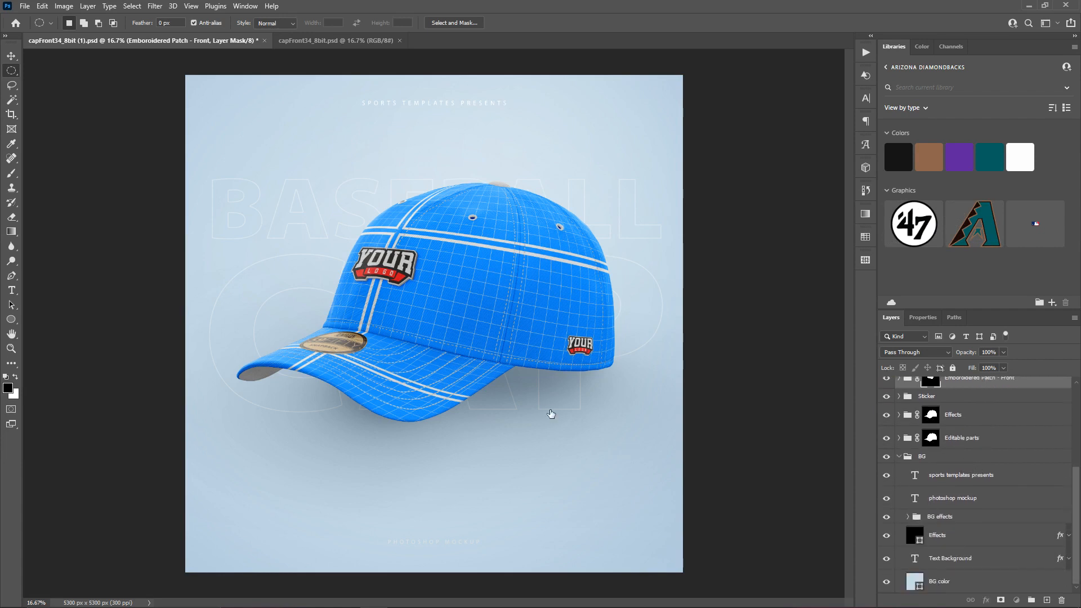
{"action": "left_click", "coordinate": [924, 580]}
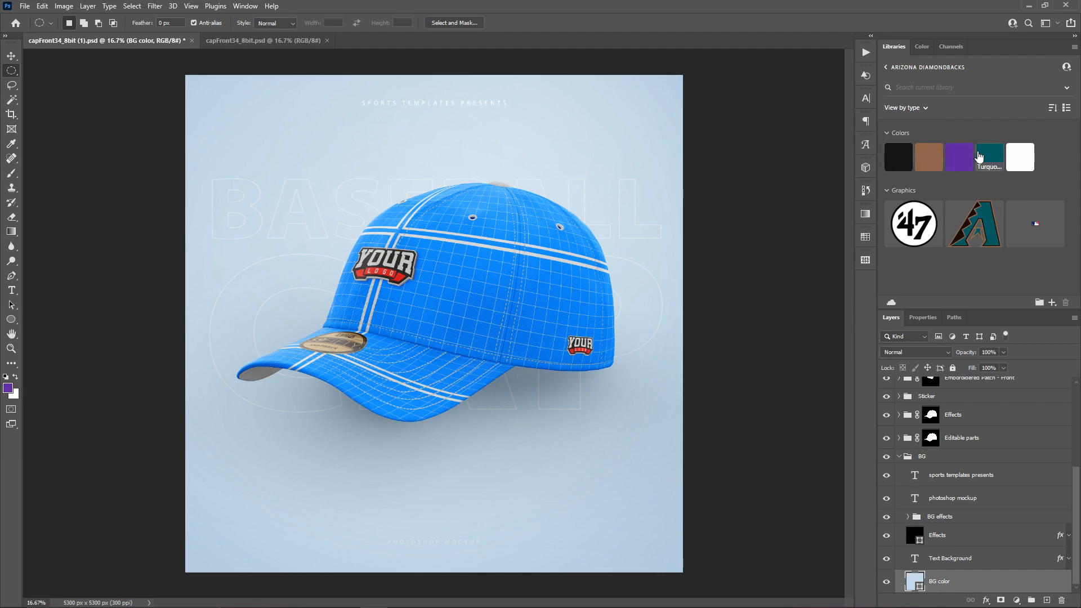
{"action": "left_click", "coordinate": [959, 157]}
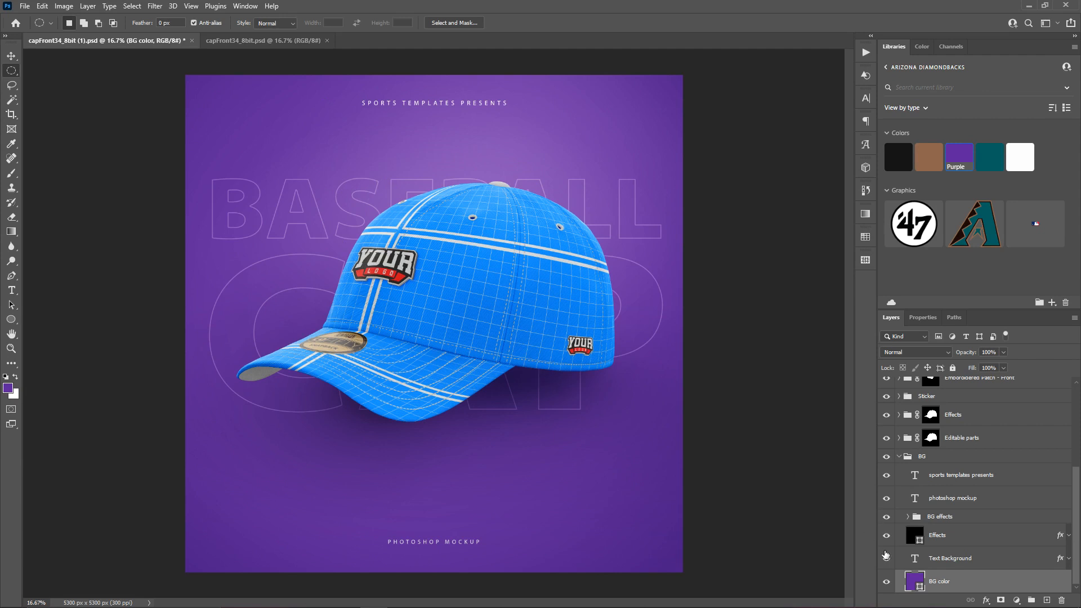
- Replace the large outlined text of the Text Background layer with "ARIZONA"
{"action": "left_click", "coordinate": [961, 562]}
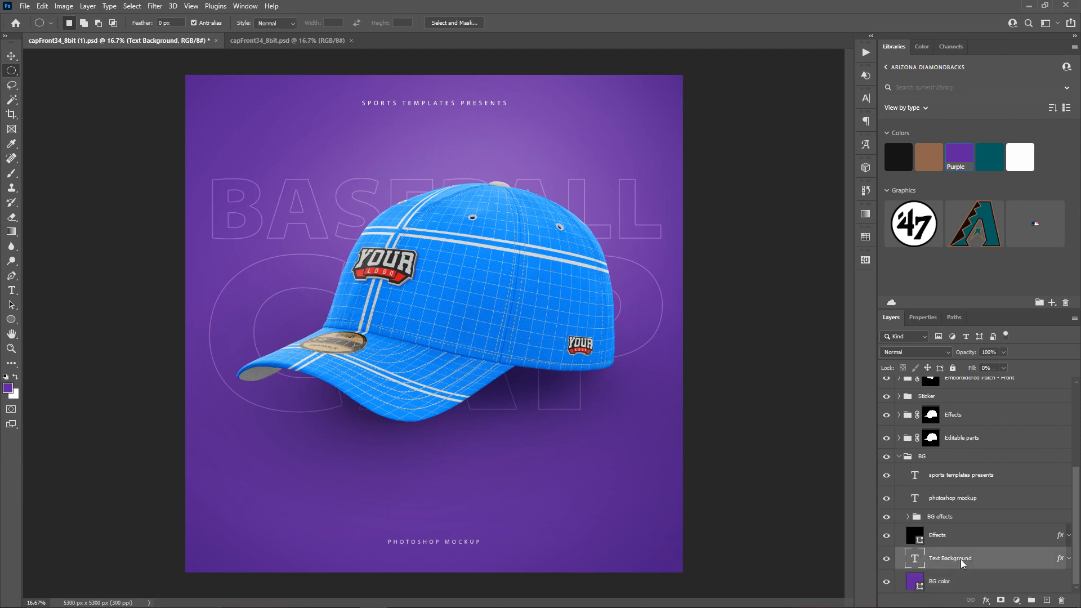
{"action": "left_click", "coordinate": [11, 56]}
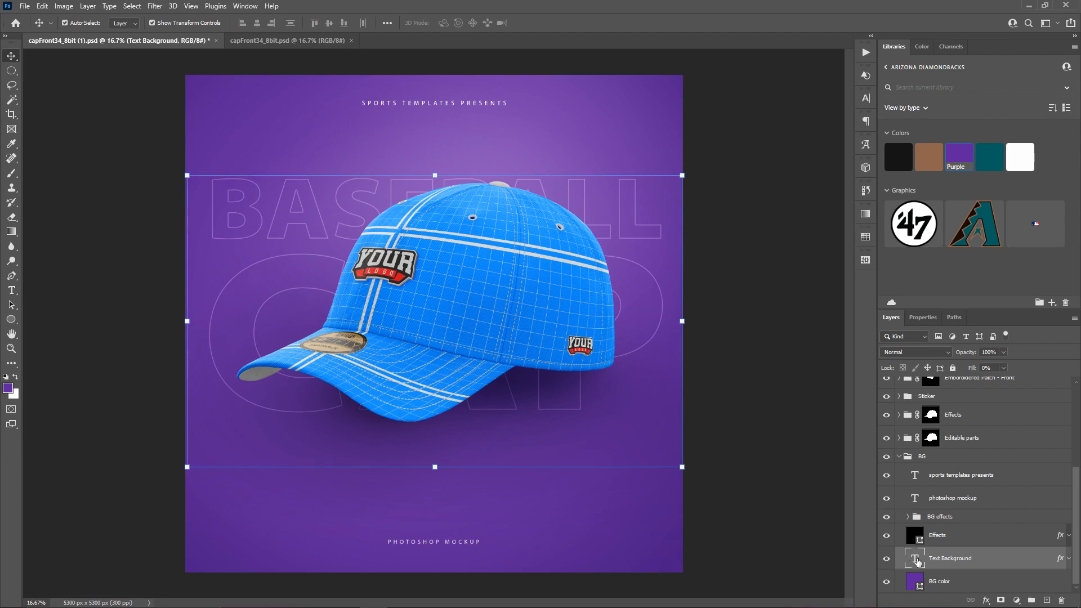
{"action": "double_click", "coordinate": [916, 559]}
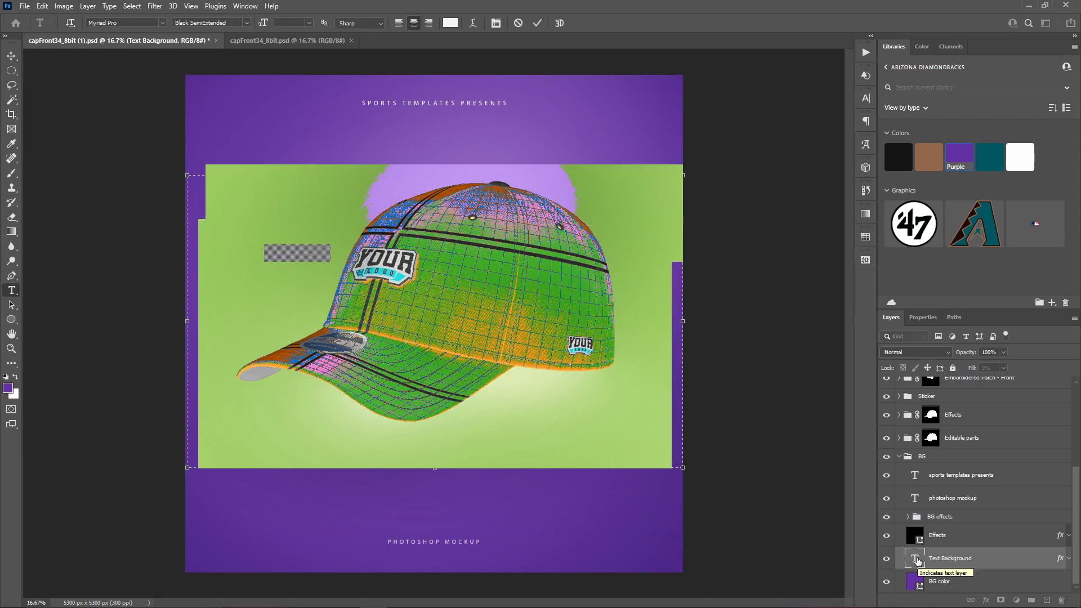
{"action": "key", "text": "BackSpace"}
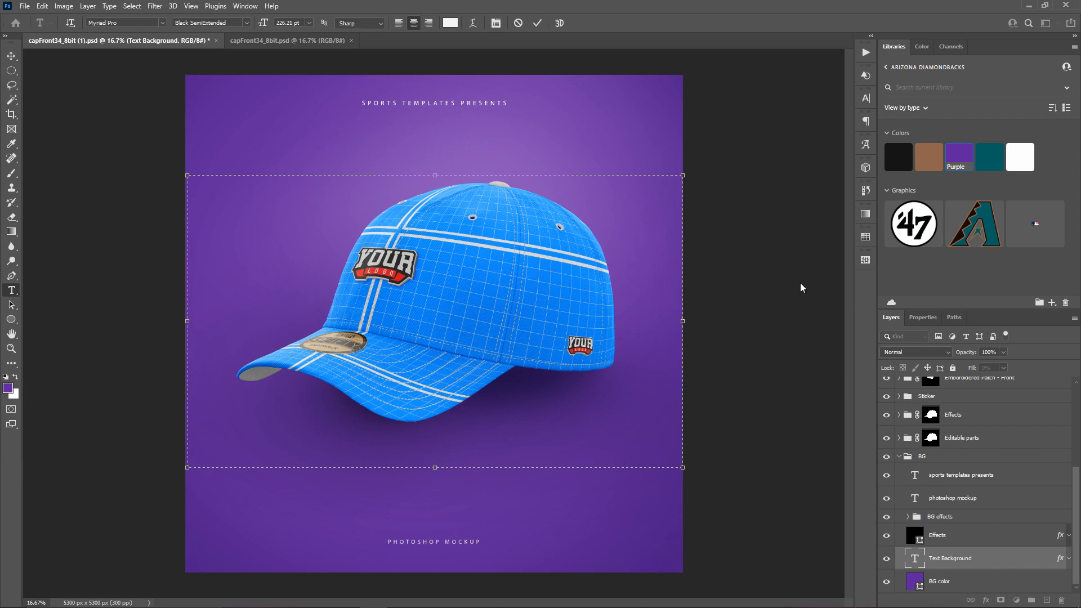
{"action": "left_click", "coordinate": [537, 22]}
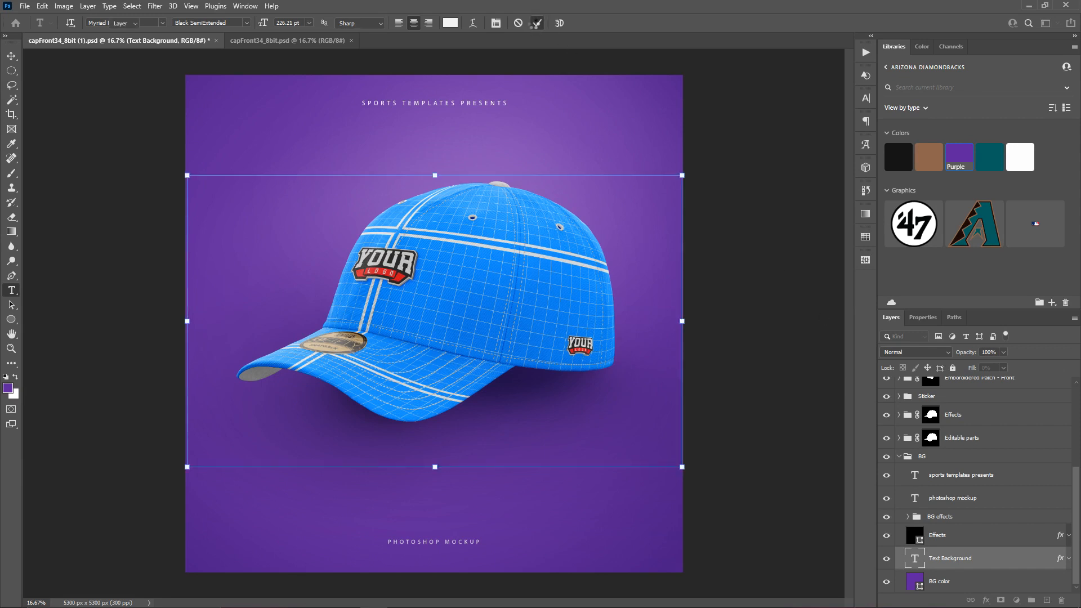
{"action": "key", "text": "v"}
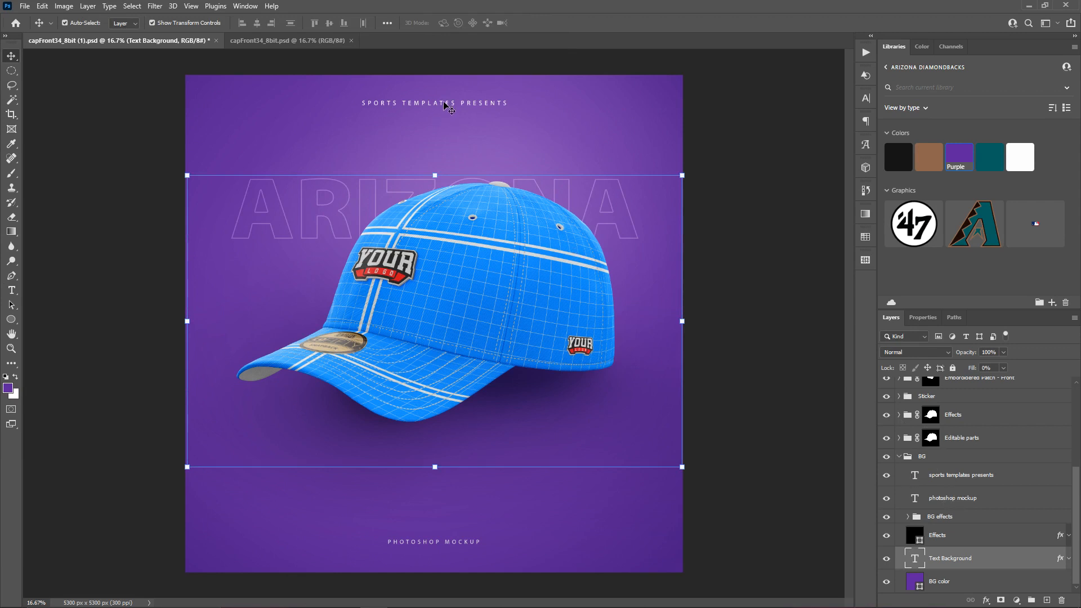
- Change the "sports templates presents" heading text to "ARIZONA DIAMONDBACKS"
{"action": "left_click", "coordinate": [967, 474]}
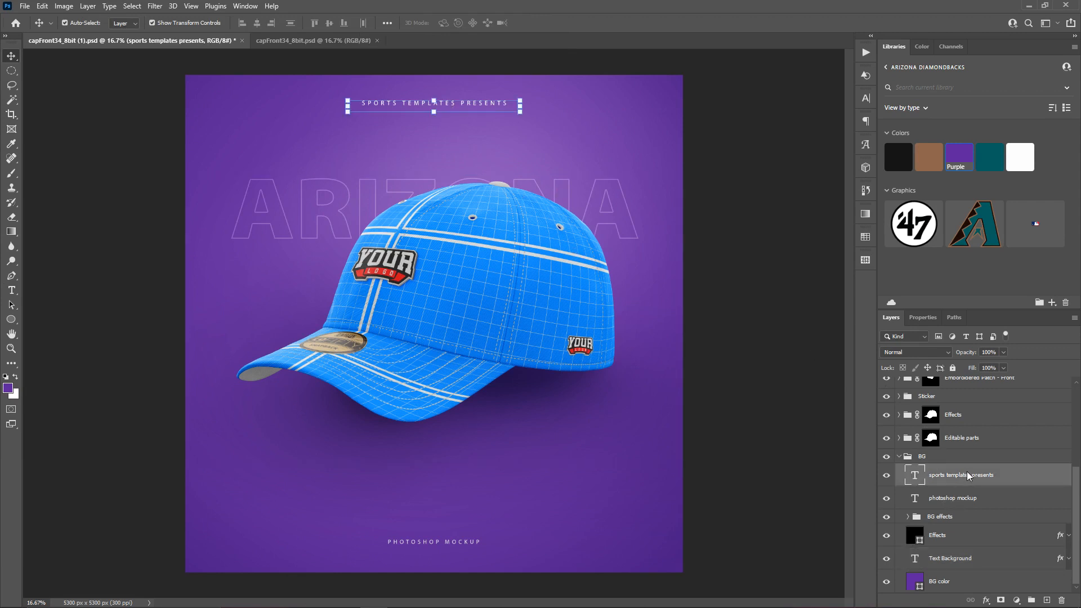
{"action": "double_click", "coordinate": [915, 476]}
{"action": "left_click", "coordinate": [441, 103]}
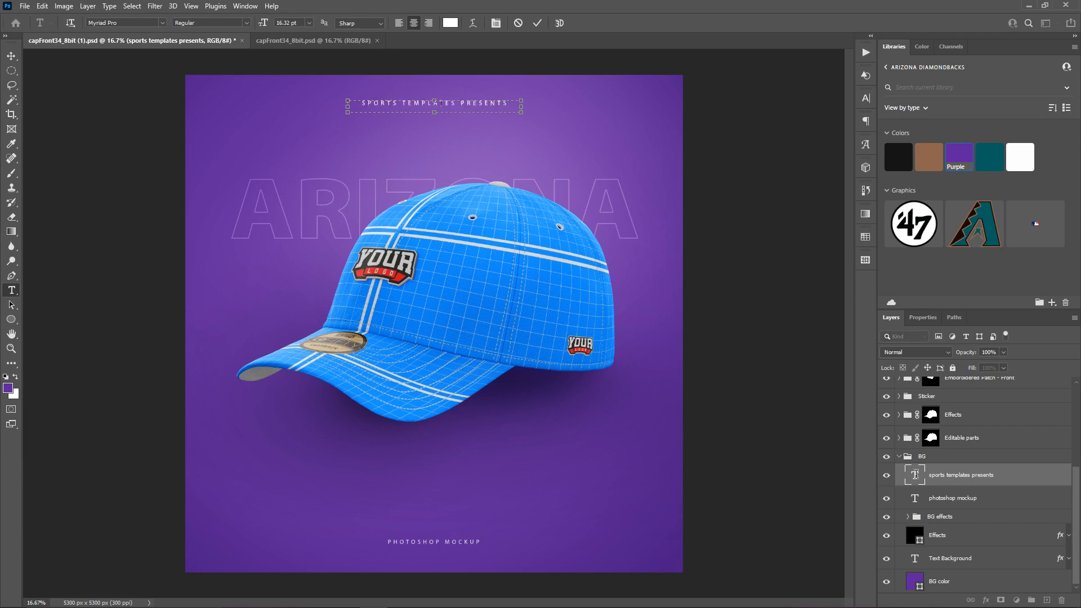
{"action": "type", "text": "ARIZONA DIMA"}
{"action": "key", "text": "BackSpace"}
{"action": "key", "text": "BackSpace"}
{"action": "type", "text": "AMONDBACKS"}
{"action": "left_click", "coordinate": [537, 23]}
{"action": "key", "text": "v"}
- Change the "photoshop mockup" footer text to "NATIONAL LEAGUE WEST"
{"action": "left_click", "coordinate": [913, 499]}
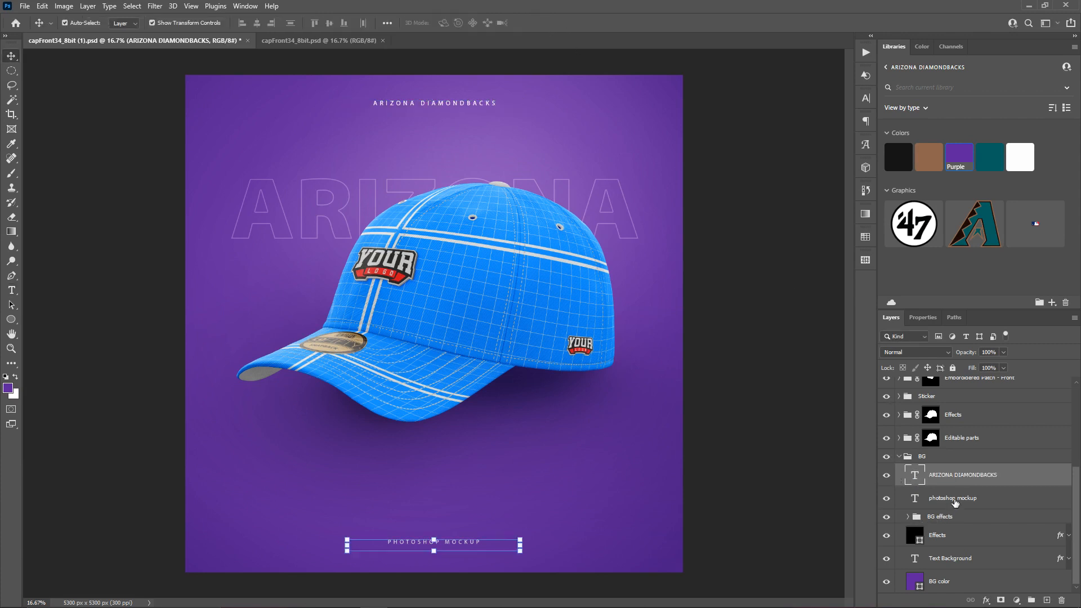
{"action": "double_click", "coordinate": [916, 499]}
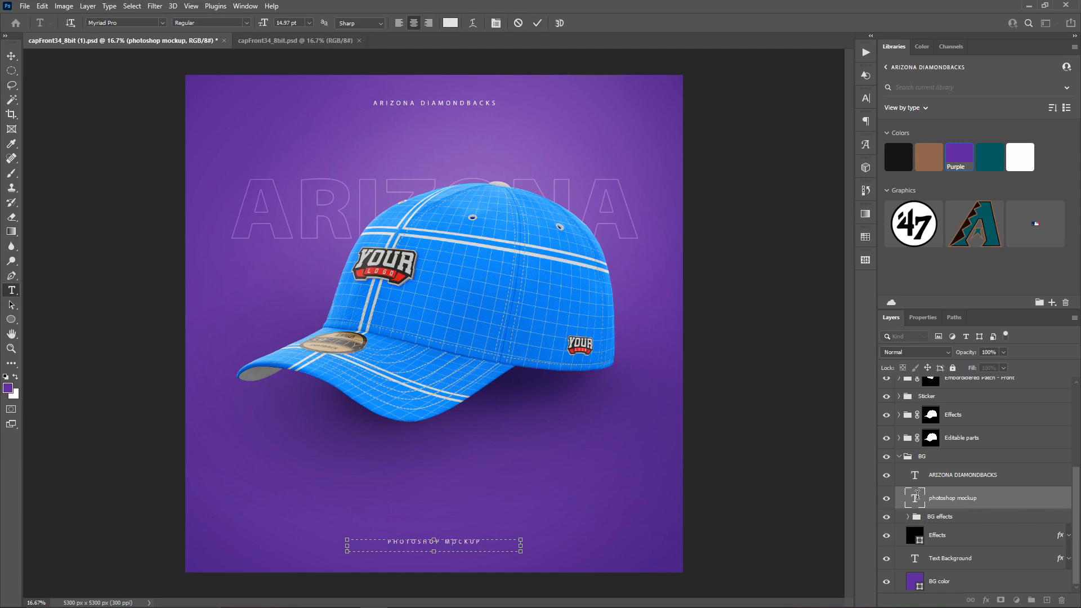
{"action": "type", "text": "NATIONAL LEAGUE WEST"}
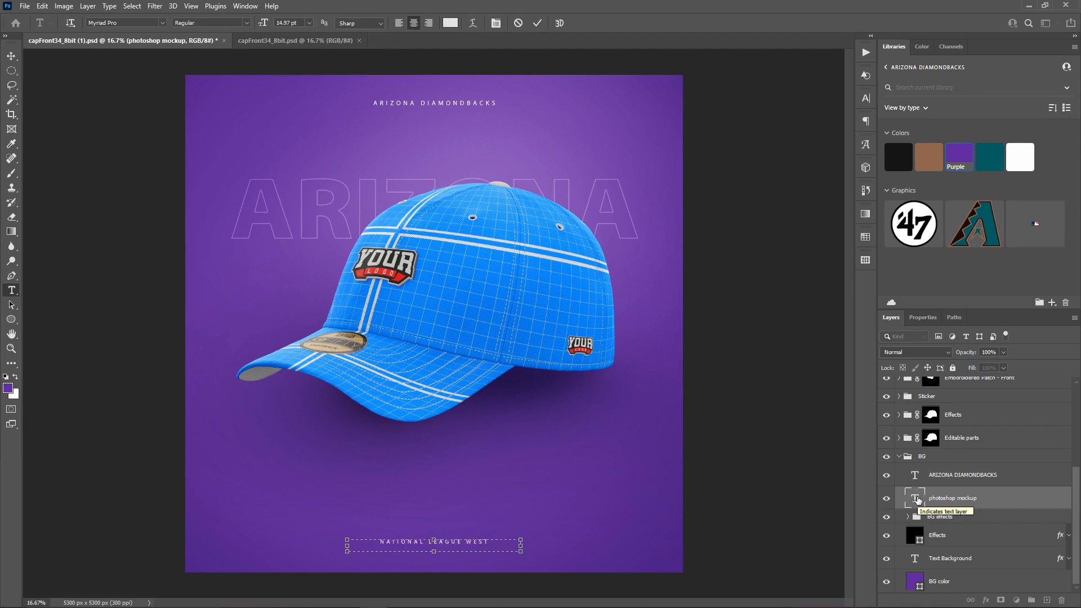
{"action": "left_click", "coordinate": [538, 23]}
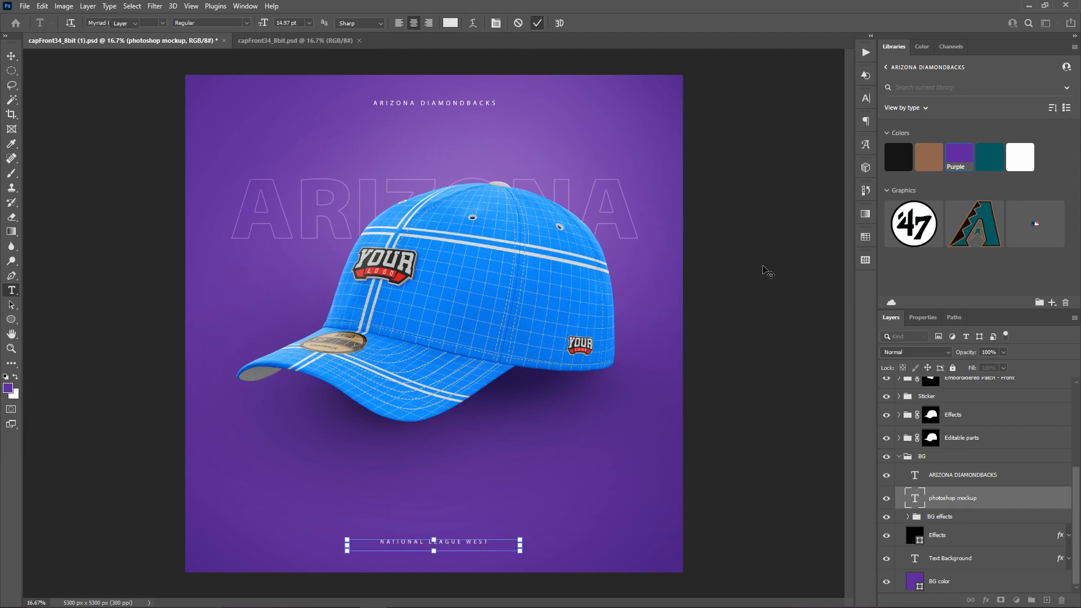
{"action": "key", "text": "v"}
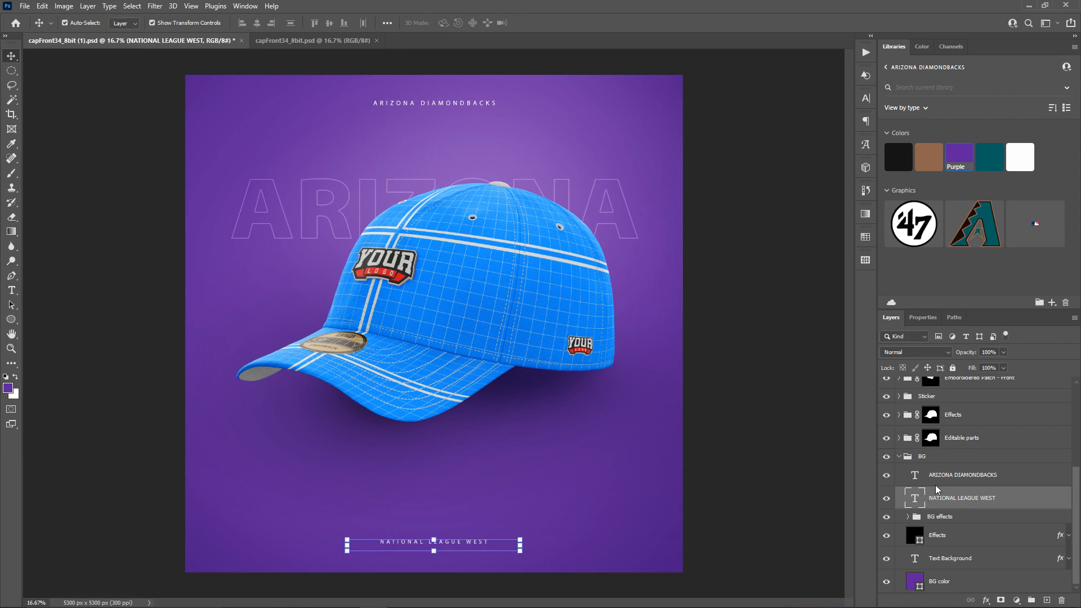
- Collapse the BG and Bill groups, and expand the Crown group inside Editable parts to select its Crown color layer
{"action": "left_click", "coordinate": [899, 456]}
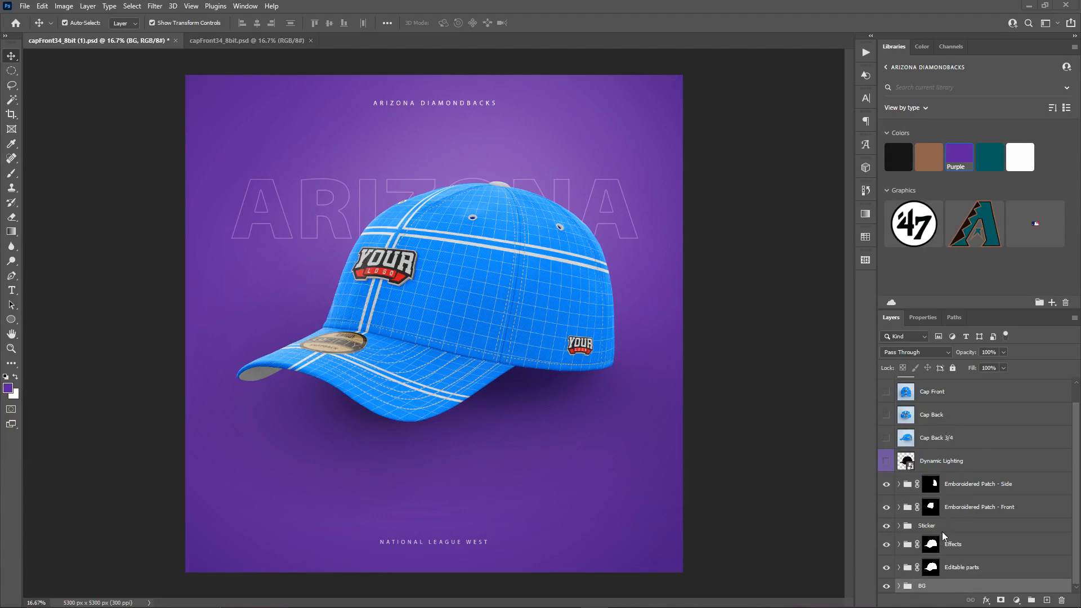
{"action": "left_click", "coordinate": [900, 569]}
{"action": "scroll", "coordinate": [979, 462], "scroll_direction": "down", "scroll_amount": 4}
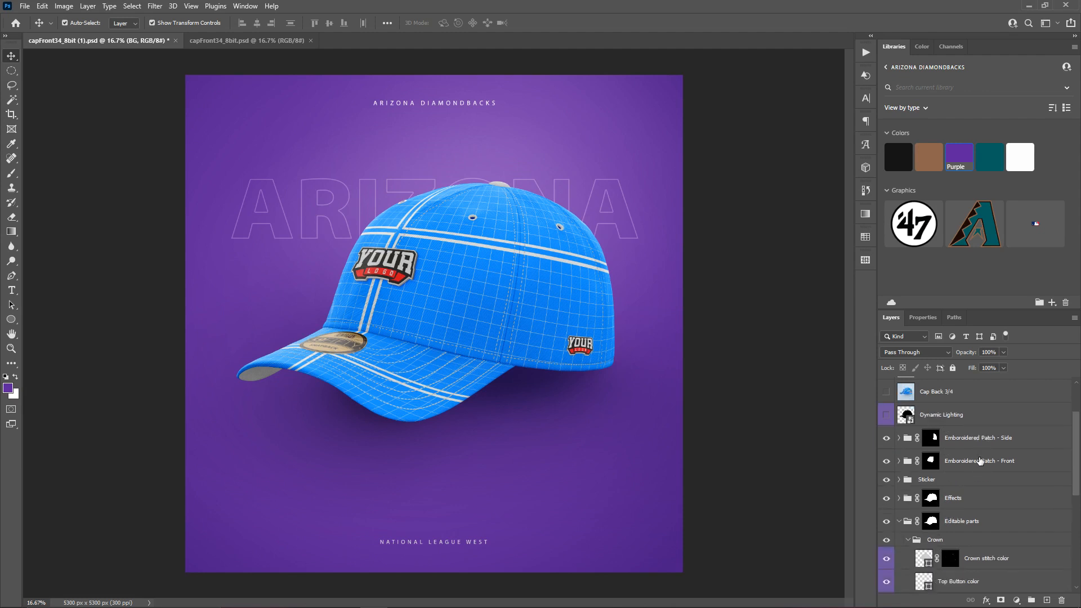
{"action": "scroll", "coordinate": [975, 458], "scroll_direction": "down", "scroll_amount": 2}
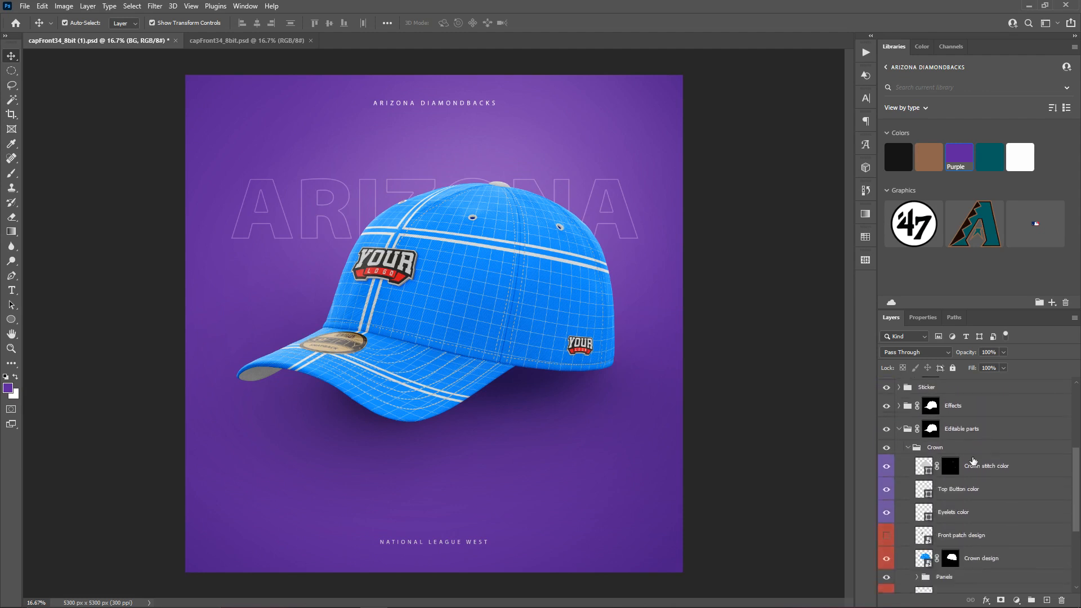
{"action": "left_click", "coordinate": [907, 447]}
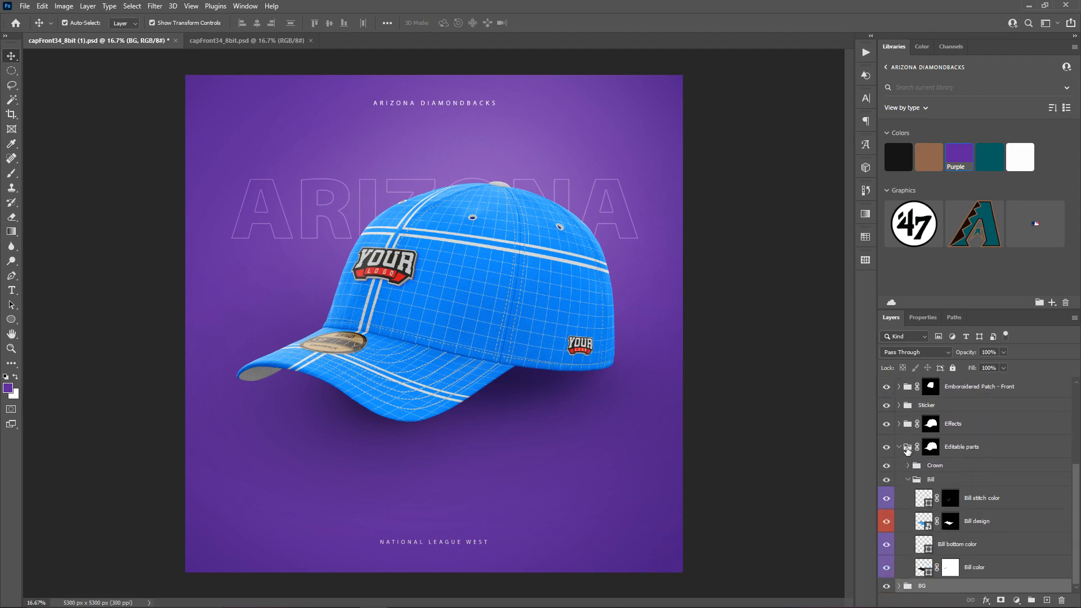
{"action": "left_click", "coordinate": [908, 479]}
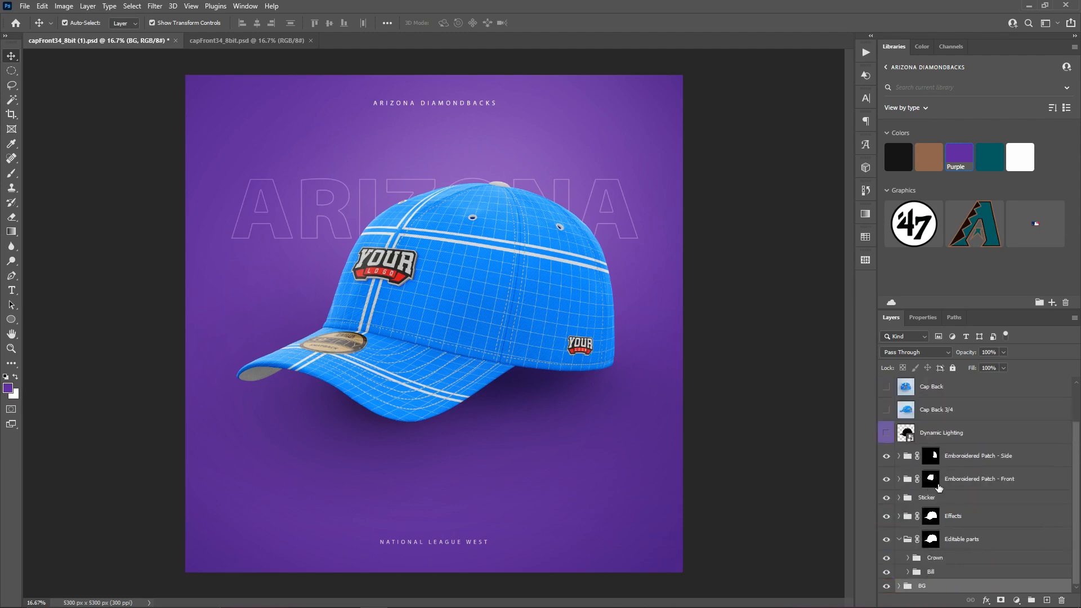
{"action": "left_click", "coordinate": [908, 558]}
{"action": "scroll", "coordinate": [975, 491], "scroll_direction": "down", "scroll_amount": 3}
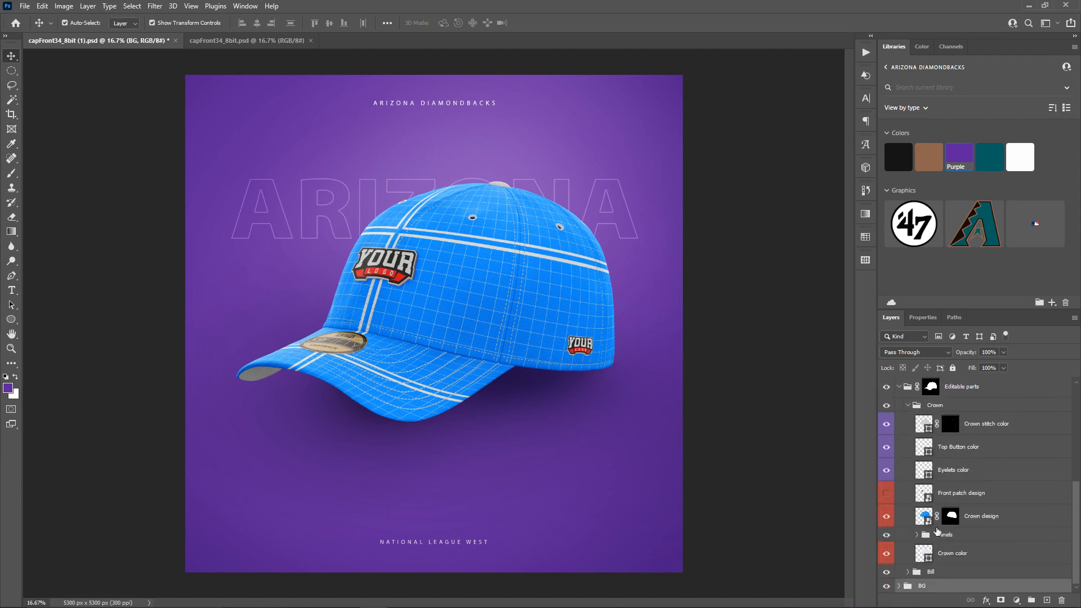
{"action": "left_click", "coordinate": [953, 559]}
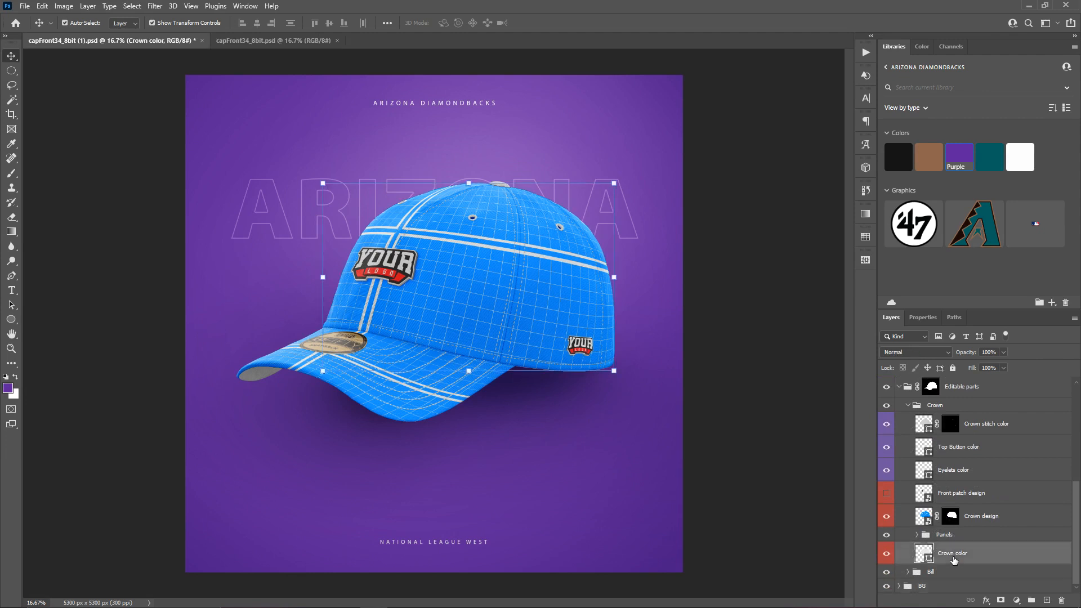
- Open the contents of the Crown design smart object and compare its flat grid artwork with the cap mockup
{"action": "left_click", "coordinate": [978, 522]}
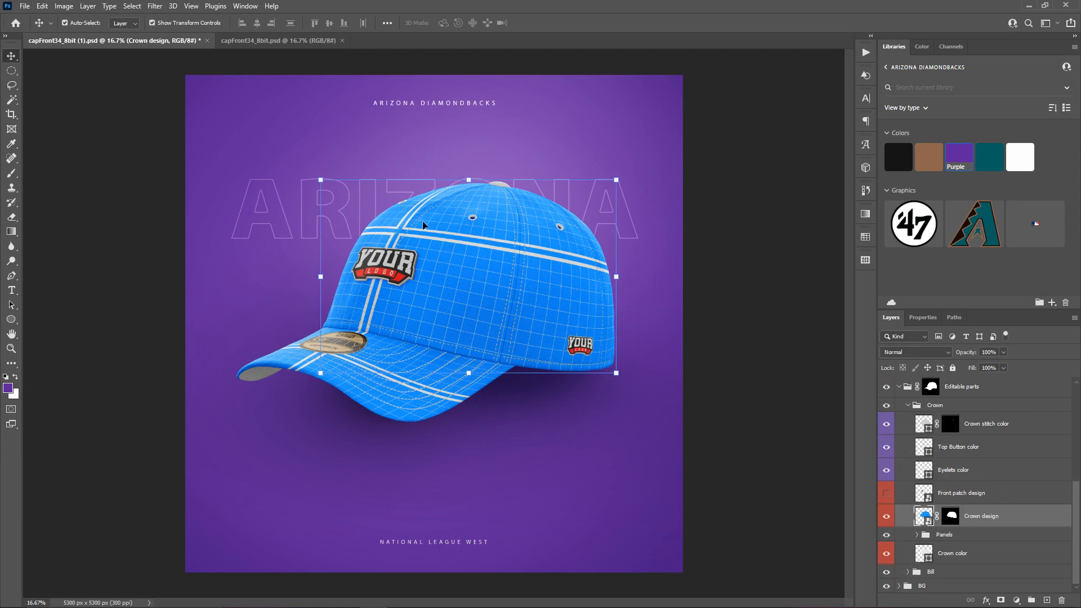
{"action": "double_click", "coordinate": [925, 516]}
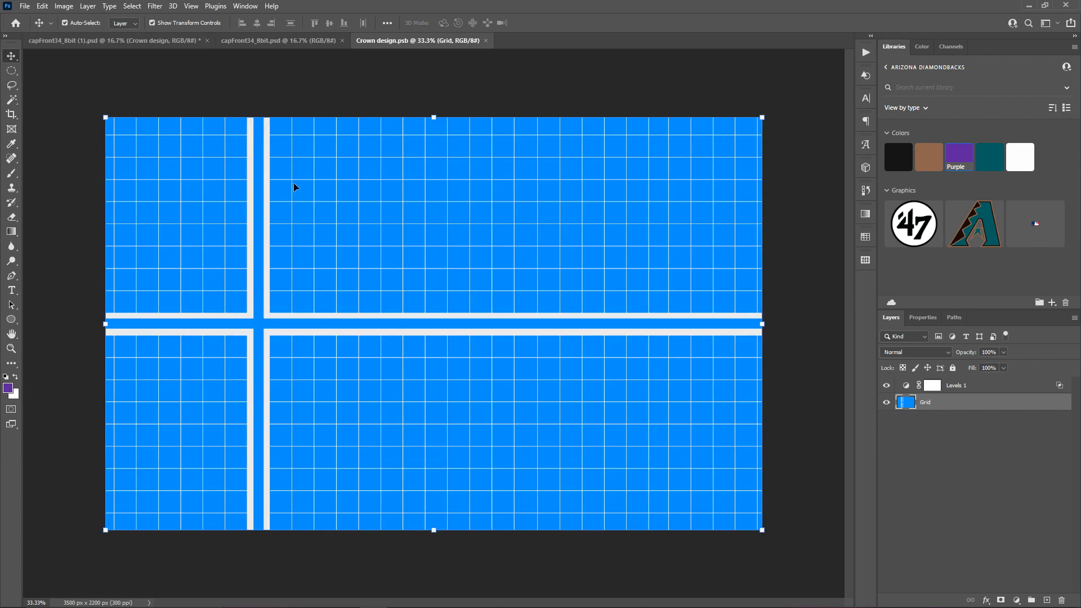
{"action": "left_click", "coordinate": [127, 35]}
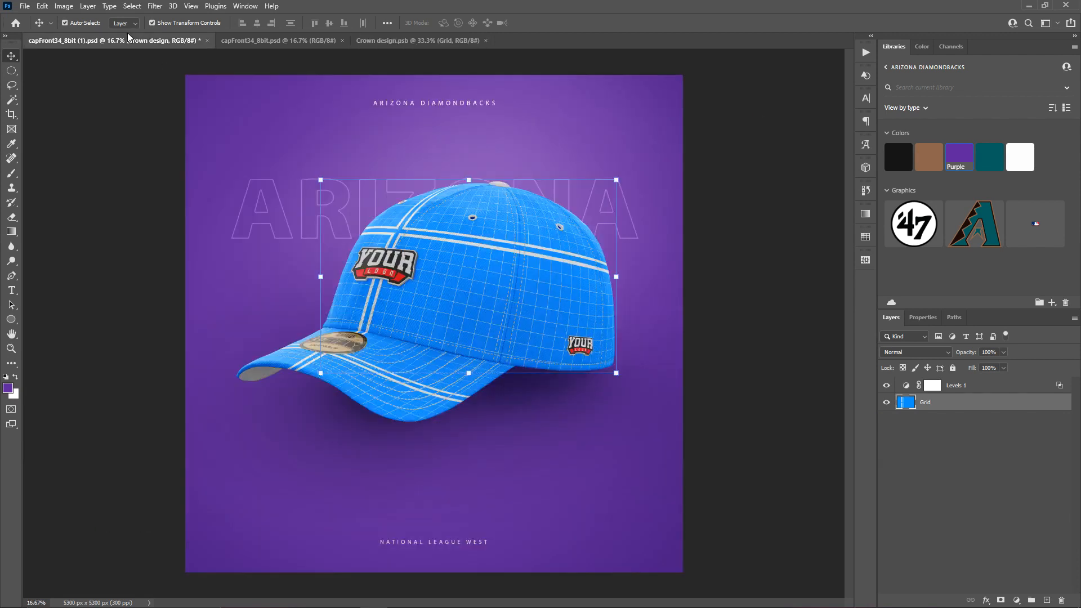
{"action": "left_click", "coordinate": [407, 42]}
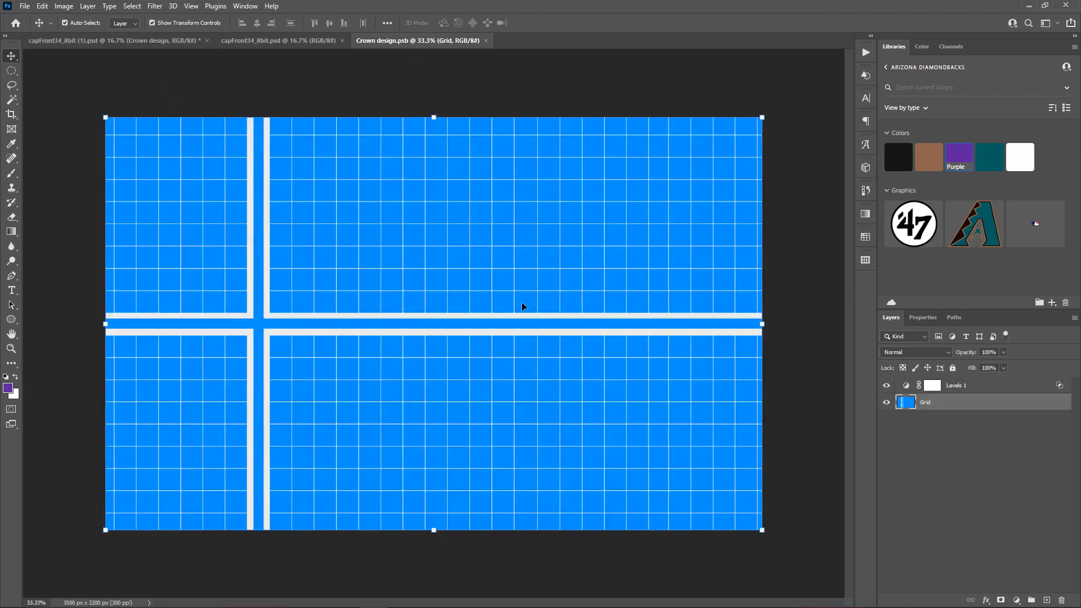
{"action": "left_click", "coordinate": [124, 41]}
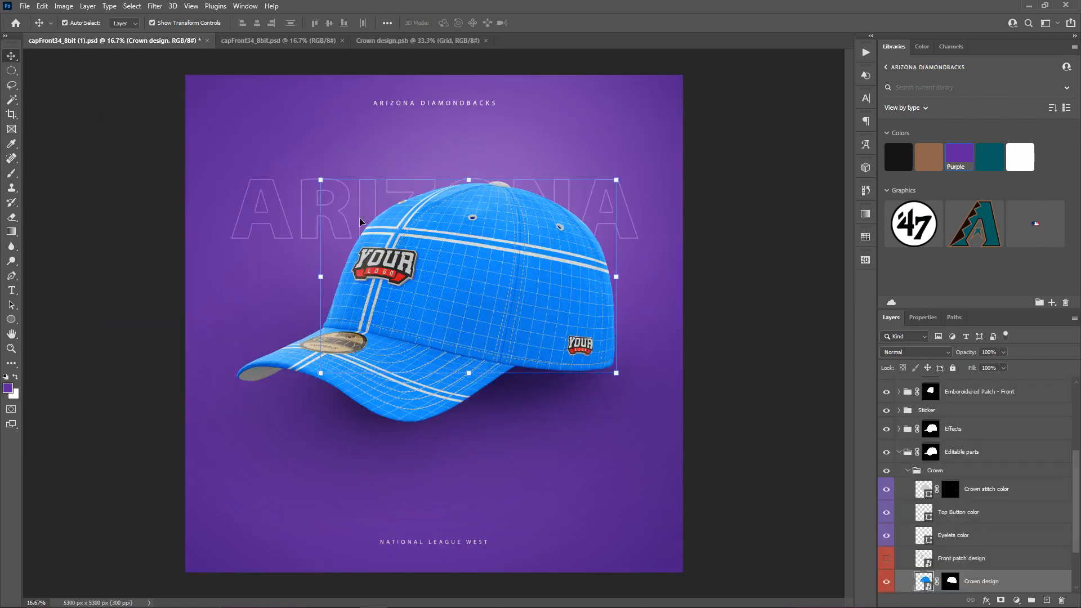
- Place the Arizona Diamondbacks library logo in the Crown design artwork and enlarge it to about 150%
{"action": "left_click", "coordinate": [394, 39]}
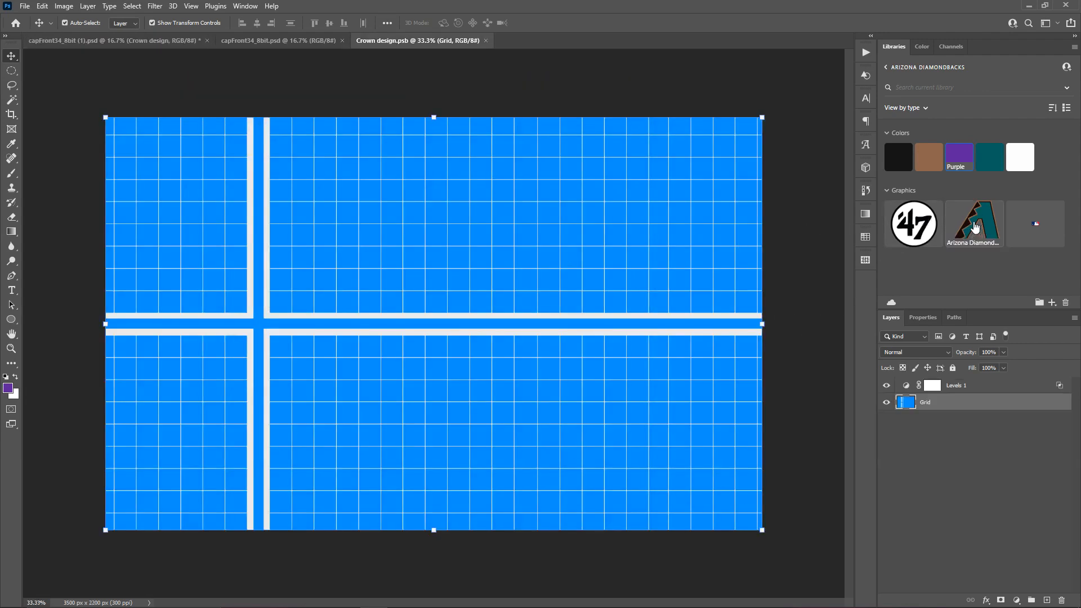
{"action": "left_click_drag", "start_coordinate": [975, 227], "coordinate": [390, 335]}
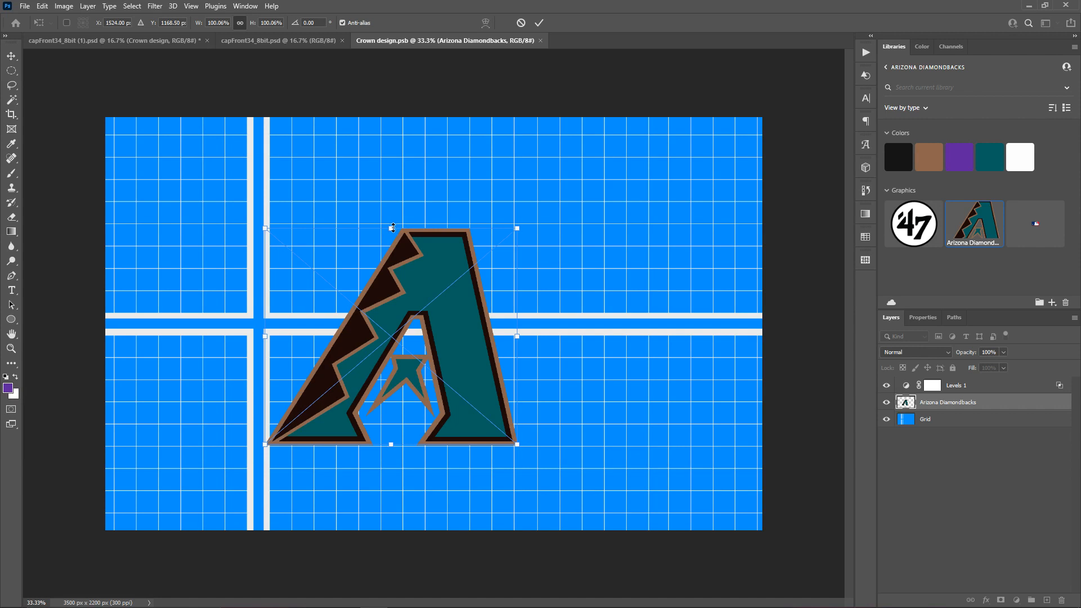
{"action": "left_click_drag", "start_coordinate": [393, 227], "coordinate": [409, 165]}
{"action": "left_click_drag", "start_coordinate": [429, 248], "coordinate": [432, 228]}
{"action": "left_click", "coordinate": [538, 23]}
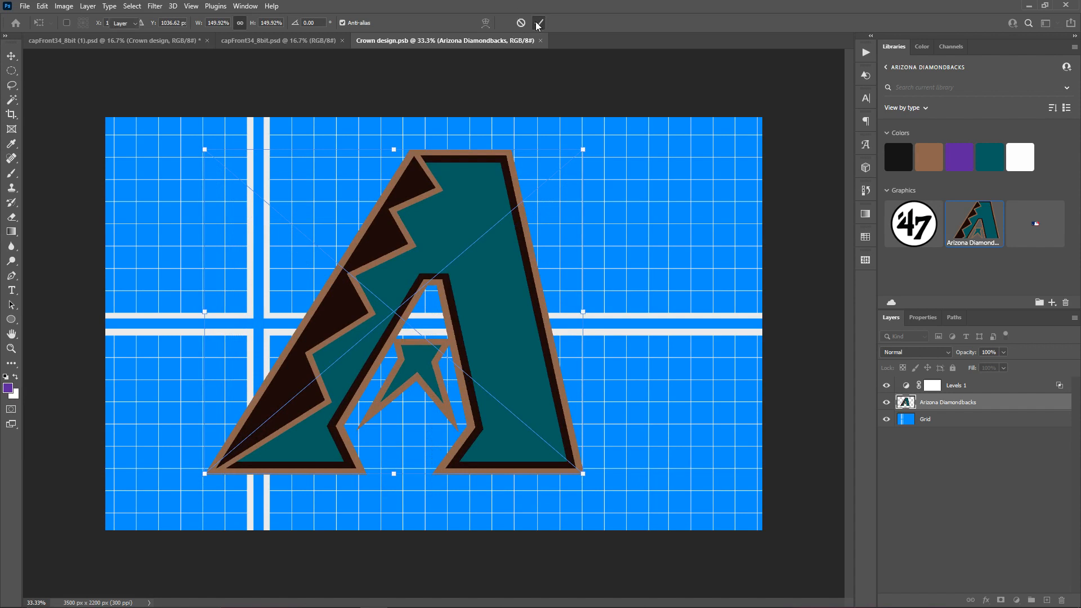
- Hide the Grid layer in the Crown design artwork, save it, and return to the cap mockup
{"action": "left_click", "coordinate": [887, 419]}
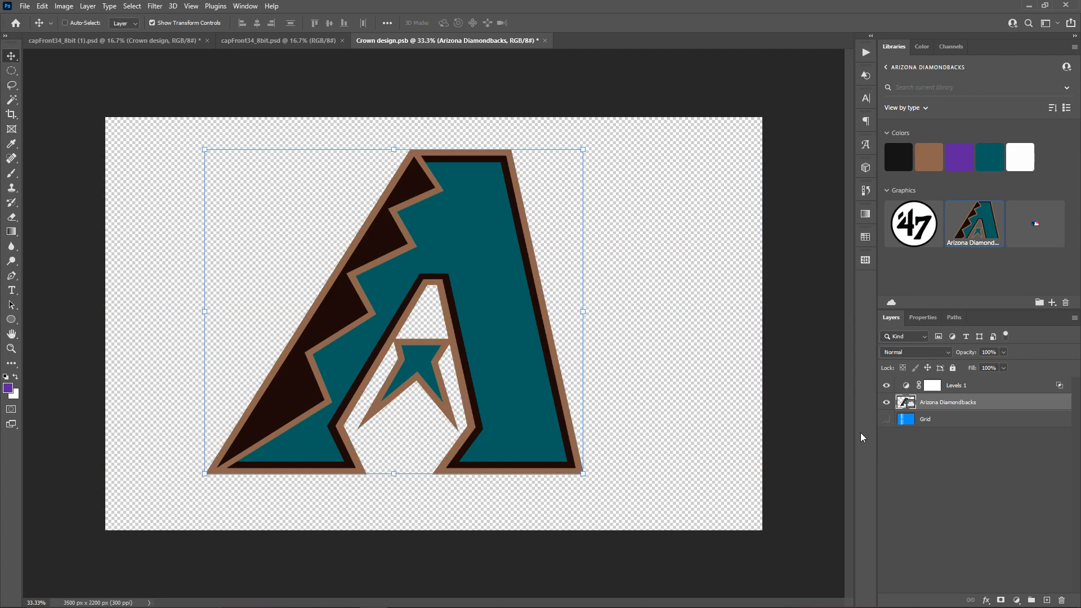
{"action": "key", "text": "ctrl+s"}
{"action": "left_click", "coordinate": [100, 39]}
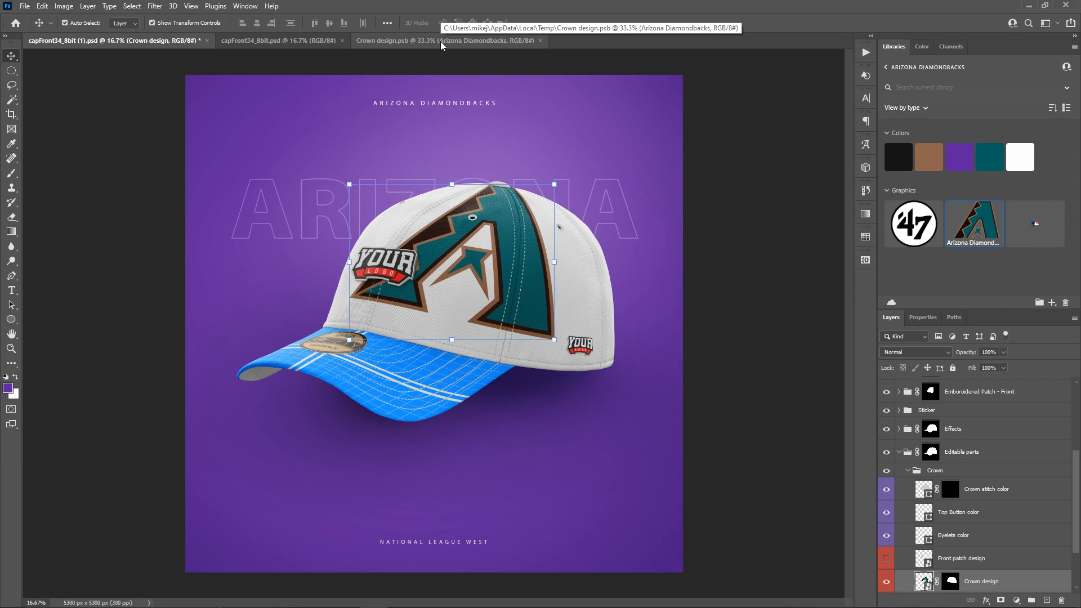
- Hide the Crown design layer and recolor the Crown color layer with the library's Purple
{"action": "scroll", "coordinate": [901, 507], "scroll_direction": "down", "scroll_amount": 2}
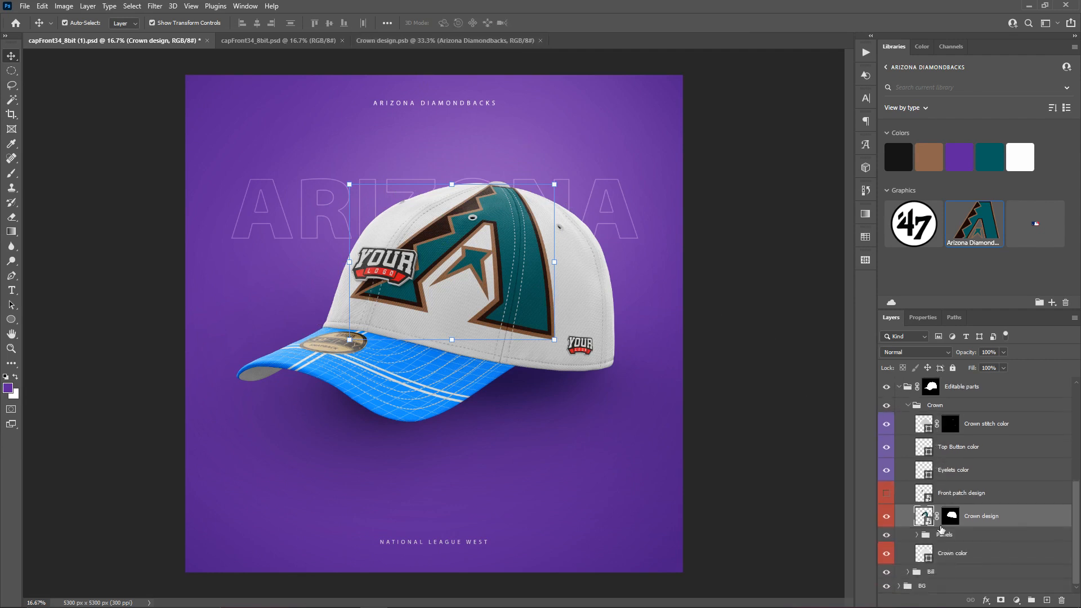
{"action": "left_click", "coordinate": [886, 517]}
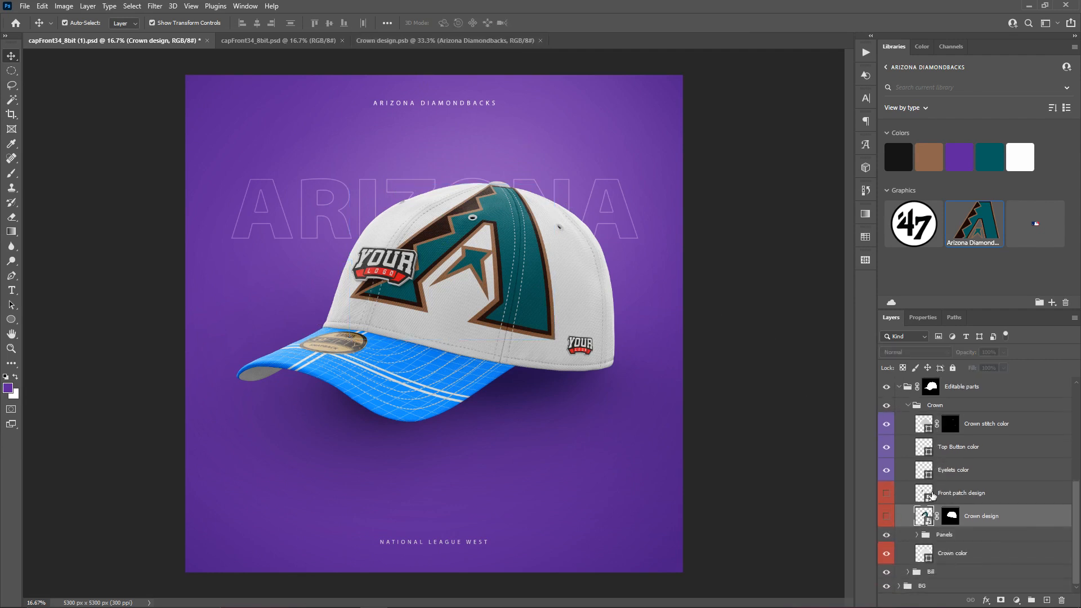
{"action": "left_click", "coordinate": [946, 555]}
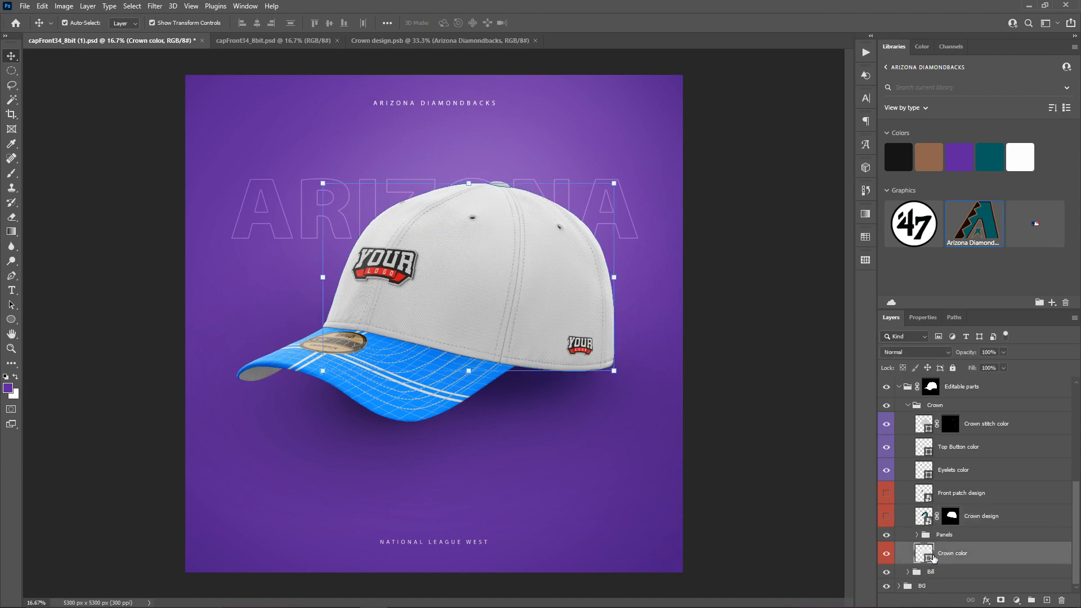
{"action": "left_click", "coordinate": [959, 162]}
{"action": "left_click_drag", "start_coordinate": [959, 162], "coordinate": [703, 324]}
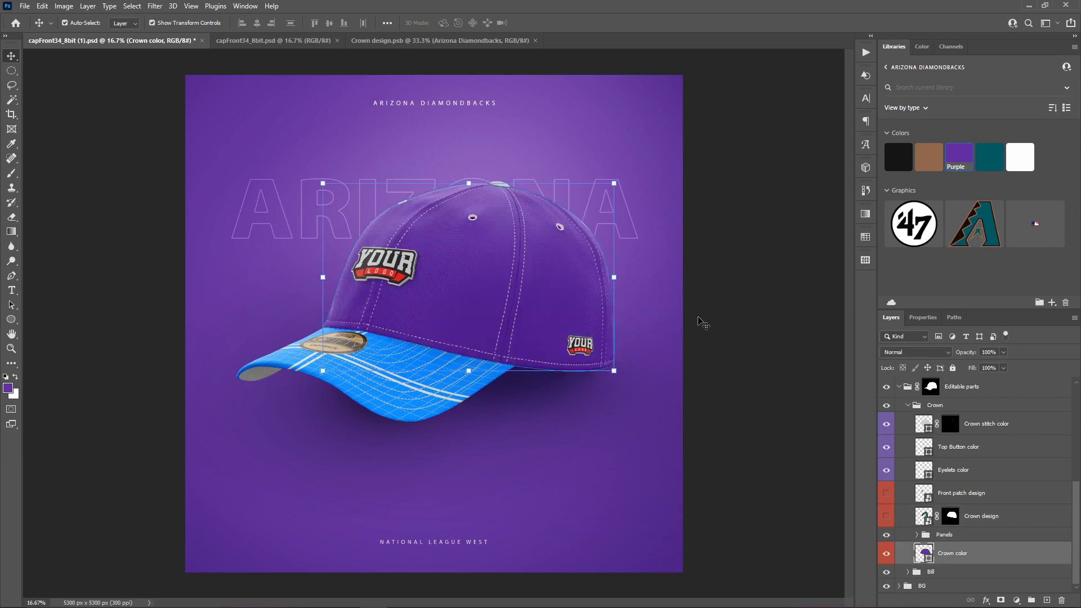
{"action": "double_click", "coordinate": [926, 554]}
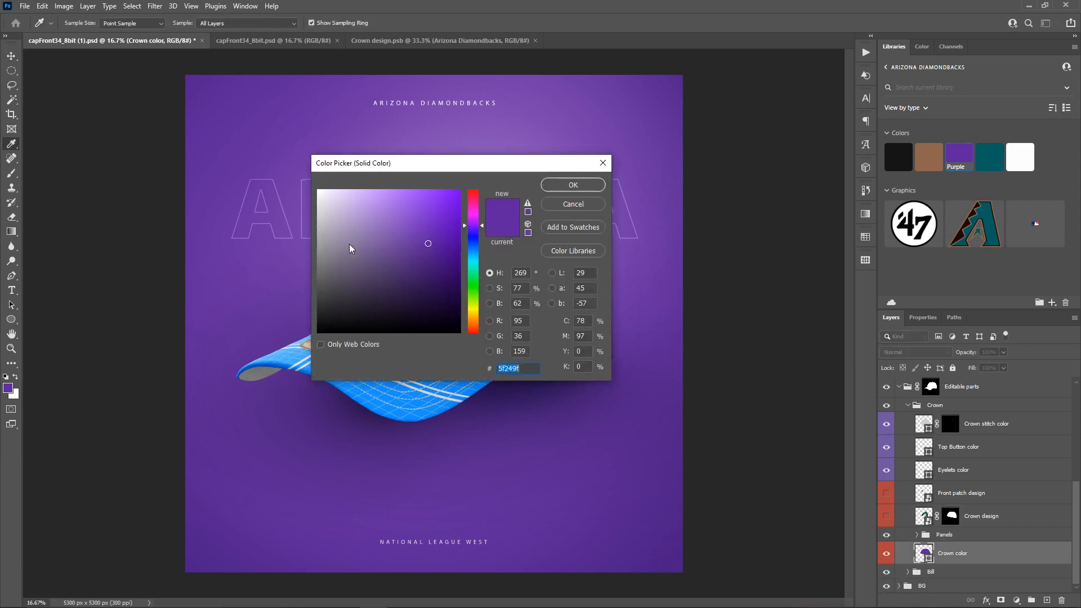
{"action": "left_click", "coordinate": [561, 184]}
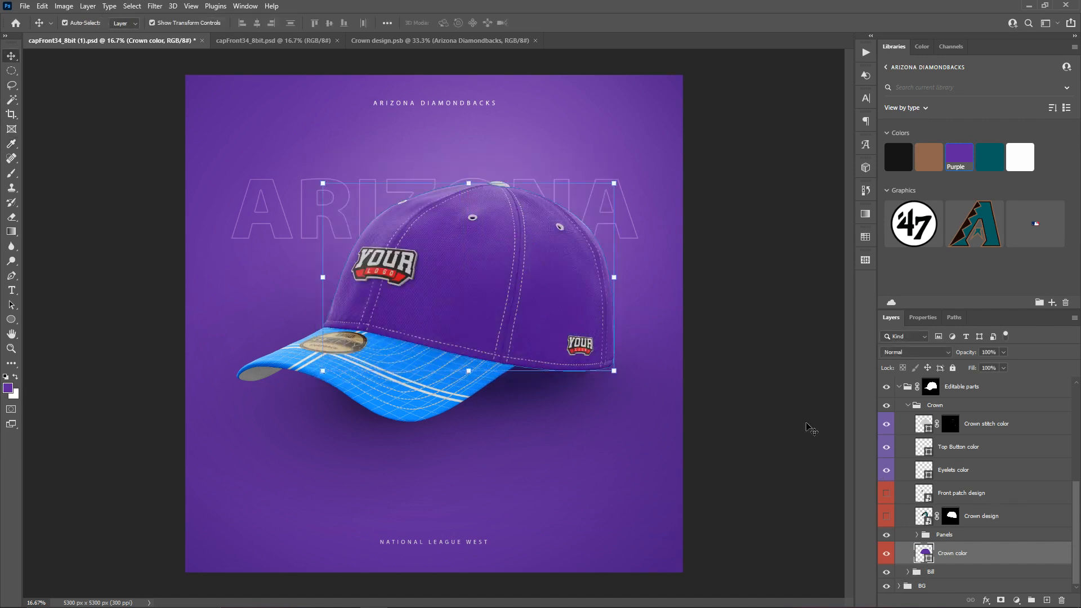
- Recolor the Crown stitch color layer with the library's Purple, lighten the shade slightly, and check the stitching up close
{"action": "left_click", "coordinate": [979, 428]}
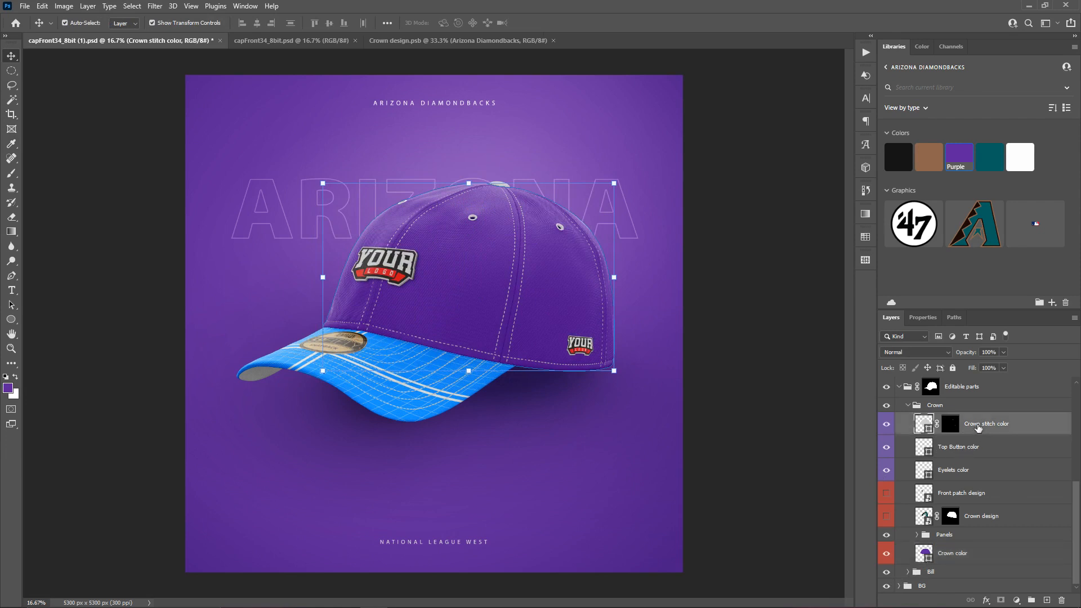
{"action": "left_click", "coordinate": [959, 162]}
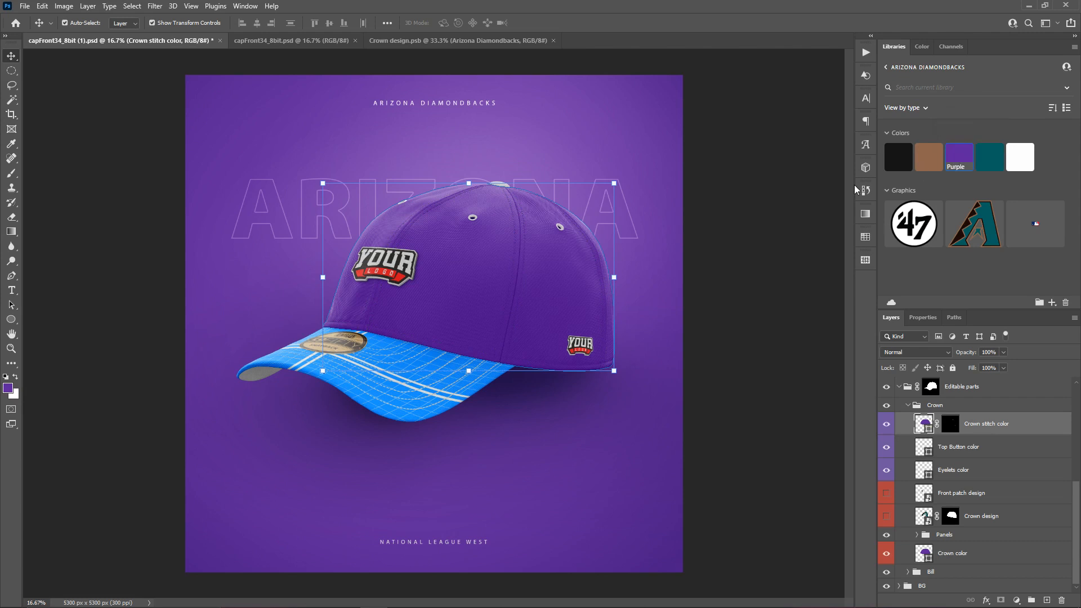
{"action": "double_click", "coordinate": [925, 423]}
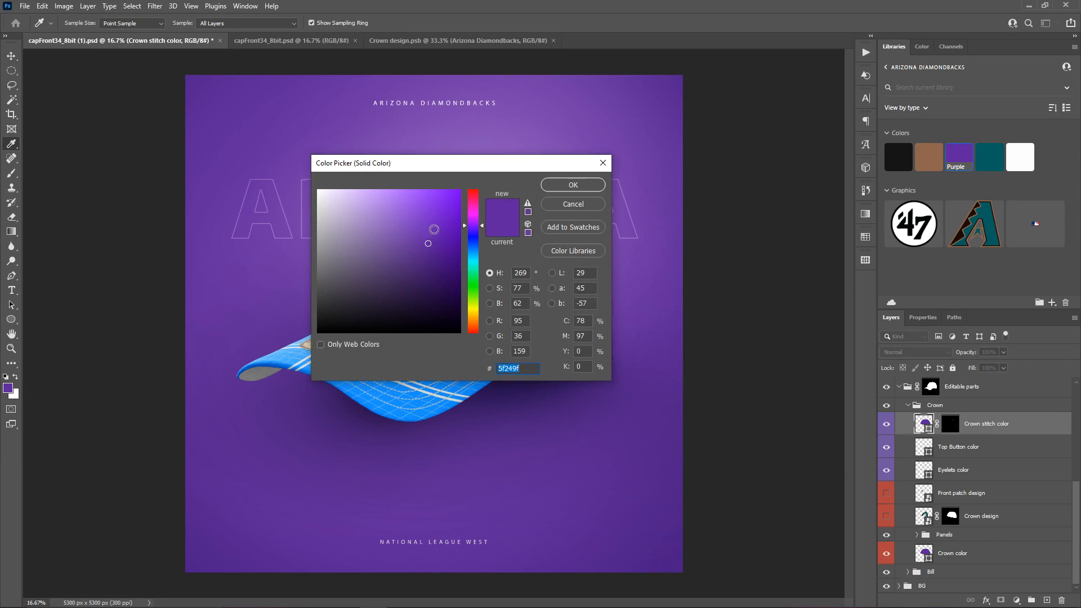
{"action": "left_click", "coordinate": [434, 229]}
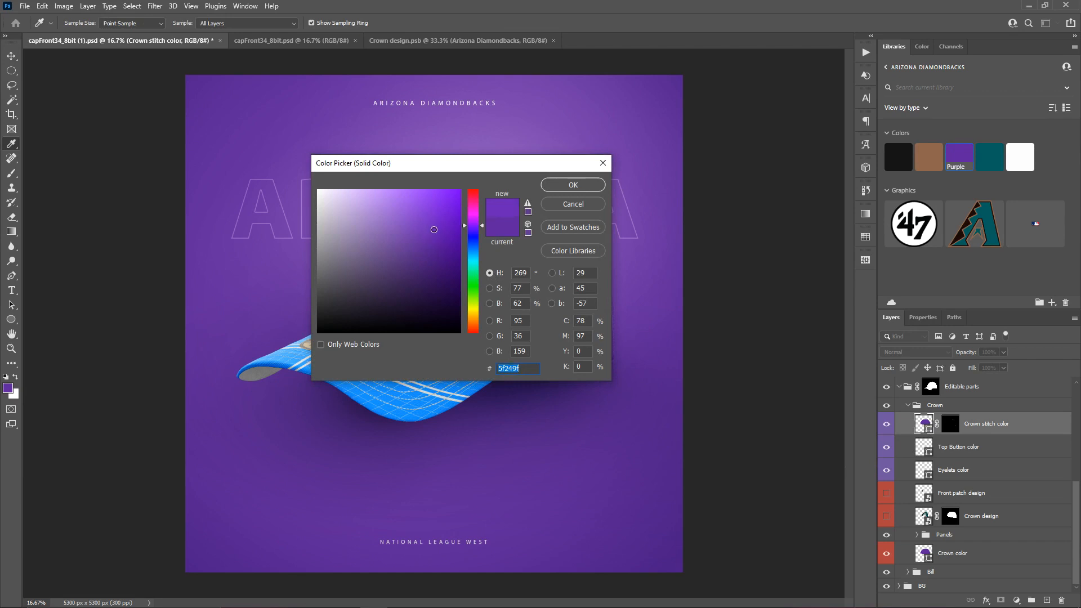
{"action": "left_click", "coordinate": [554, 184]}
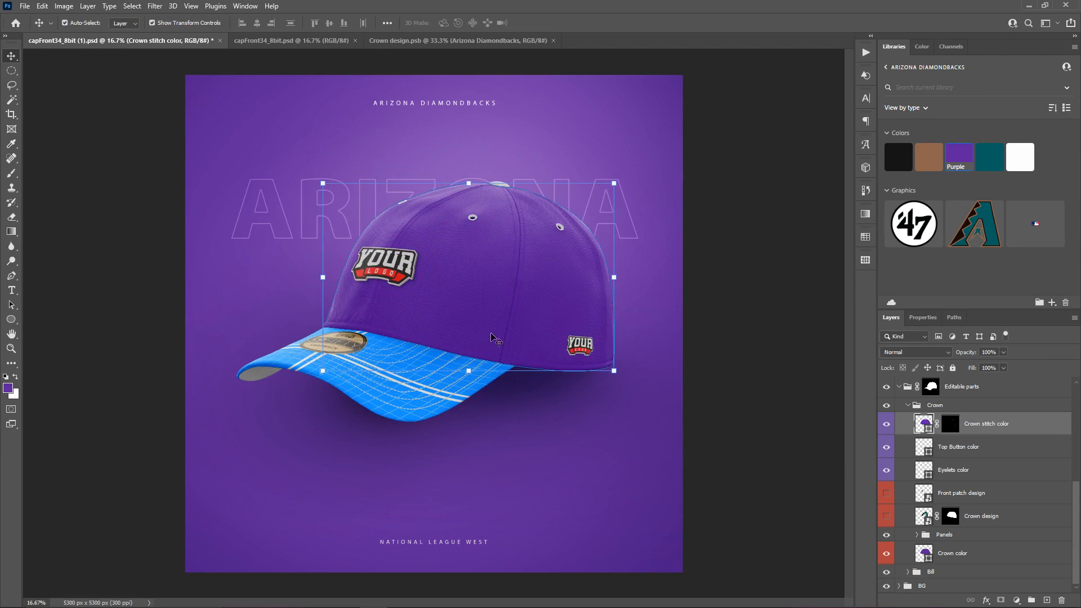
{"action": "key", "text": "ctrl+plus"}
{"action": "key", "text": "ctrl+plus"}
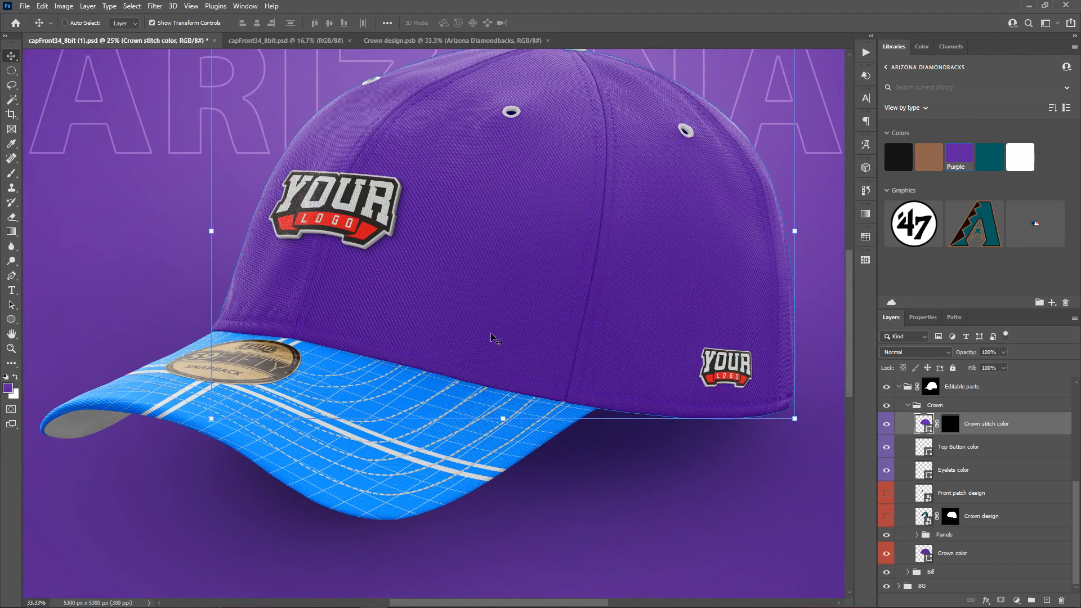
{"action": "key", "text": "ctrl+plus"}
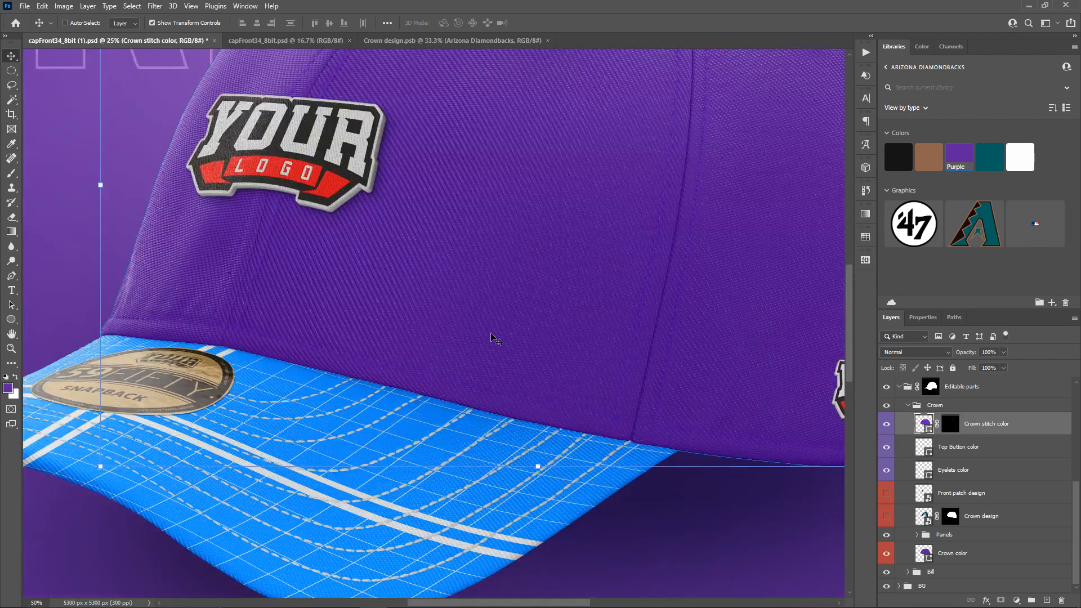
{"action": "left_click_drag", "start_coordinate": [610, 231], "coordinate": [461, 386]}
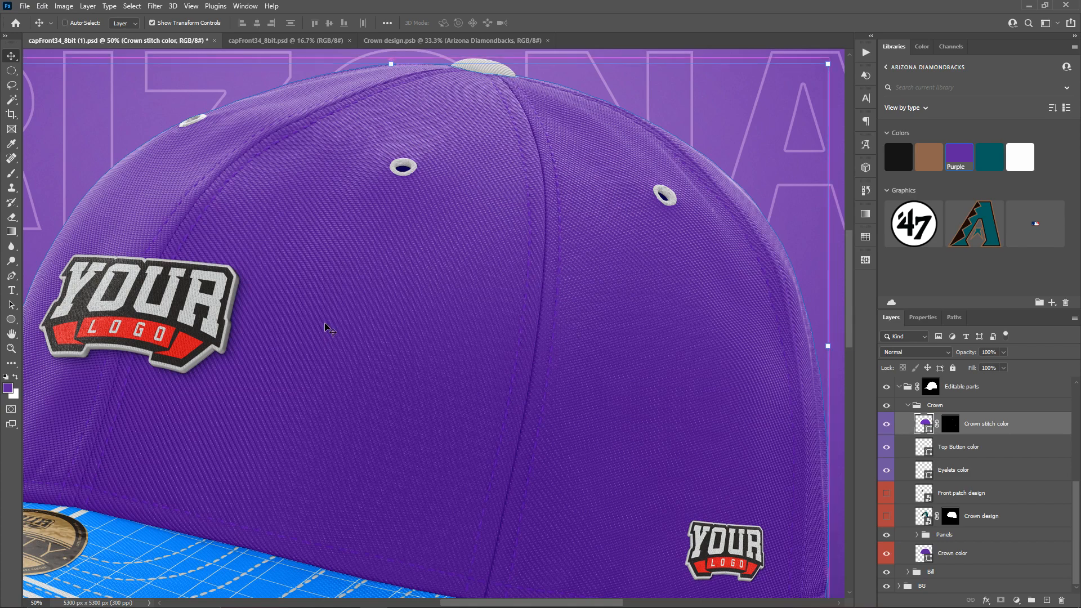
{"action": "key", "text": "ctrl+0"}
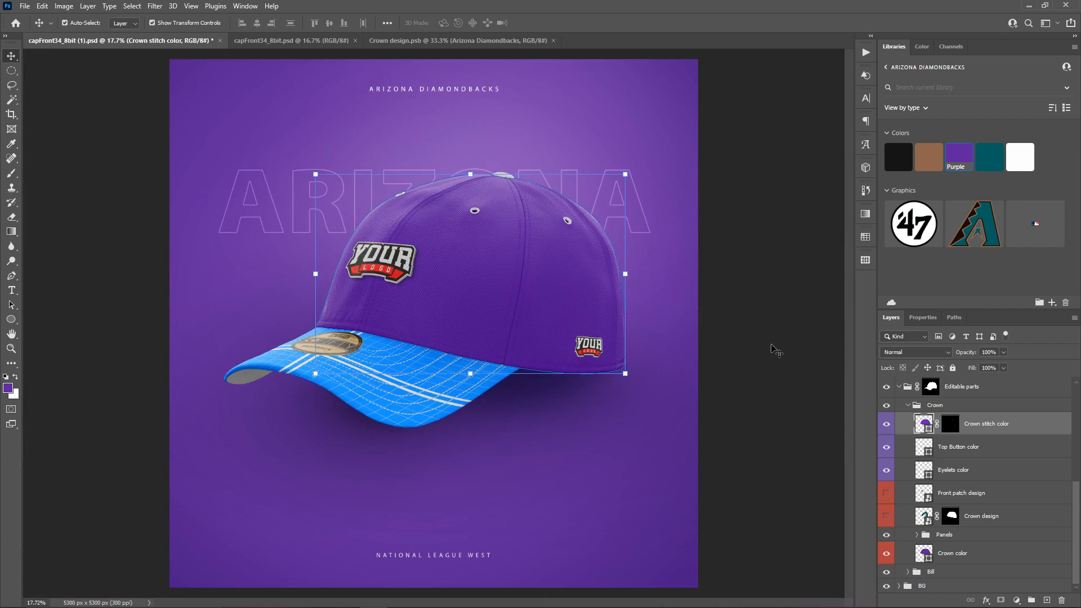
- Recolor the Eyelets color layer with the library's Purple and darken the shade slightly
{"action": "left_click", "coordinate": [956, 471]}
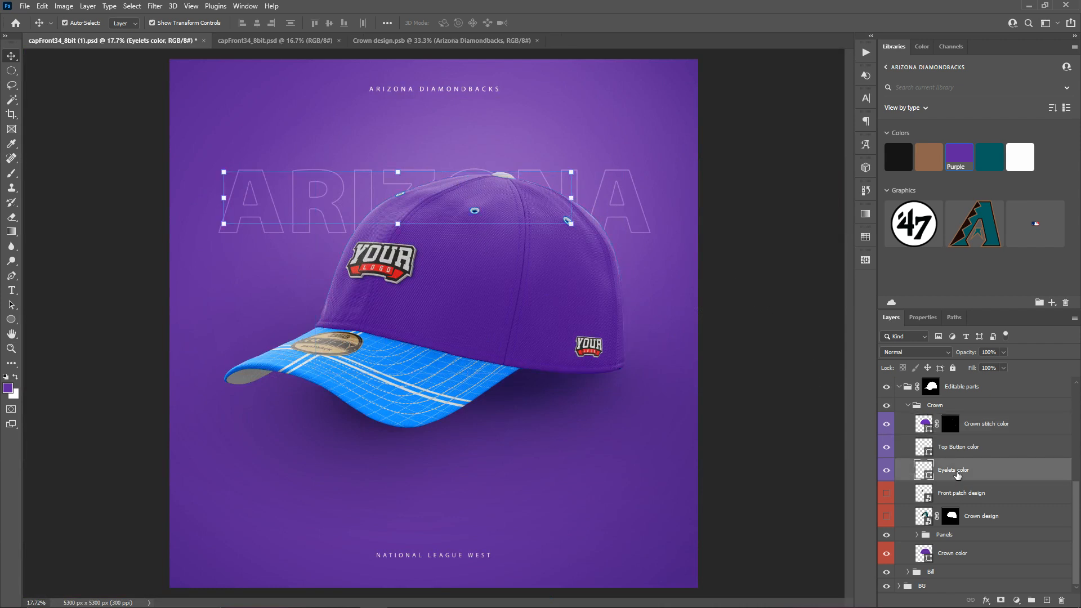
{"action": "left_click", "coordinate": [959, 161]}
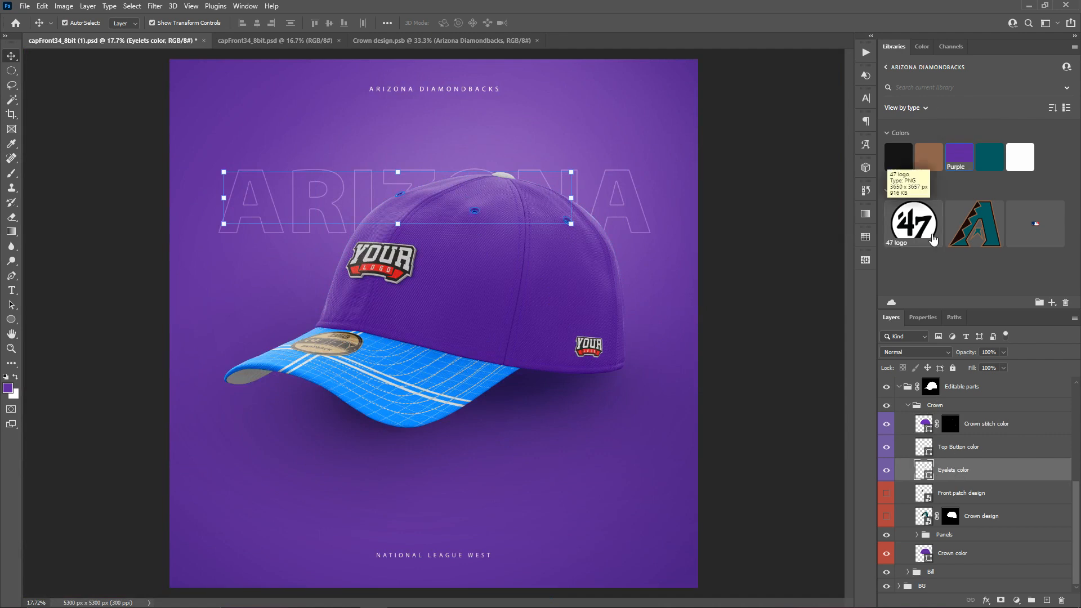
{"action": "double_click", "coordinate": [929, 475]}
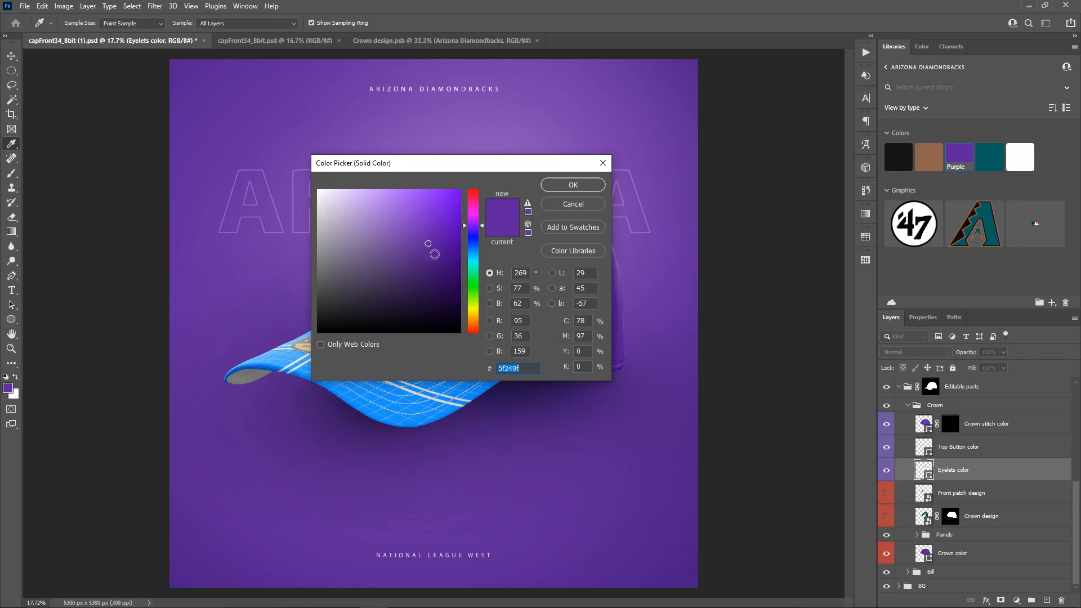
{"action": "left_click", "coordinate": [434, 254]}
{"action": "left_click", "coordinate": [563, 187]}
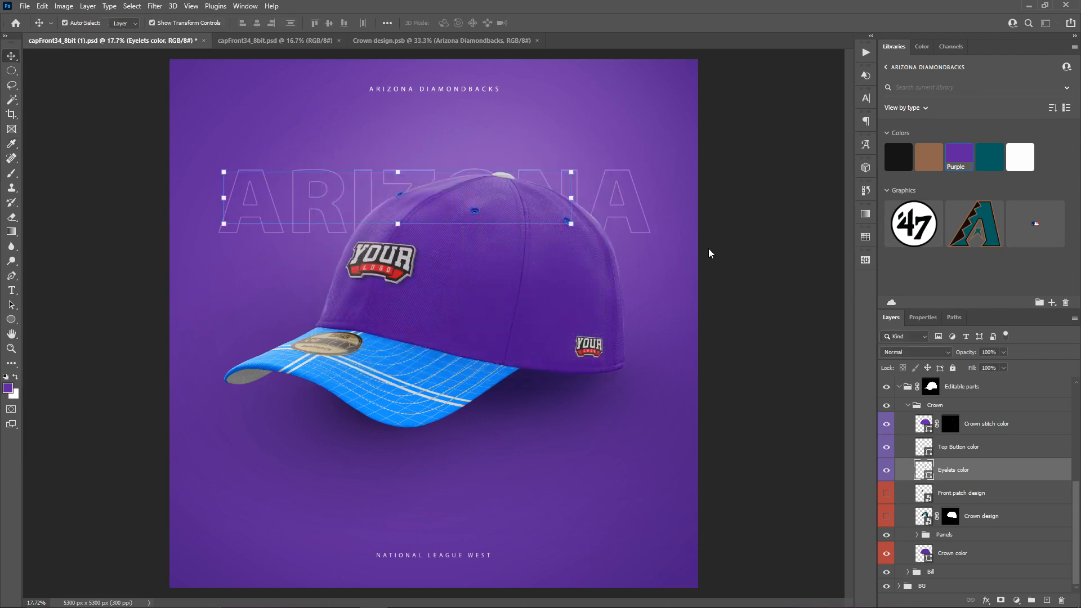
{"action": "left_click", "coordinate": [776, 259]}
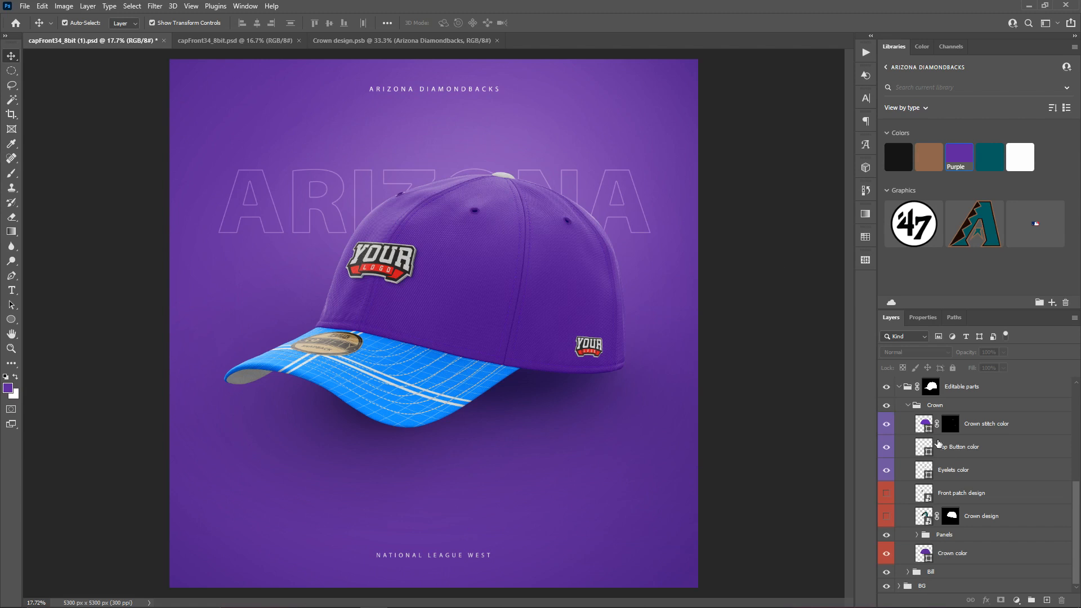
- Recolor the Top Button color layer with the library's Purple and check the button and eyelets up close
{"action": "left_click", "coordinate": [952, 448]}
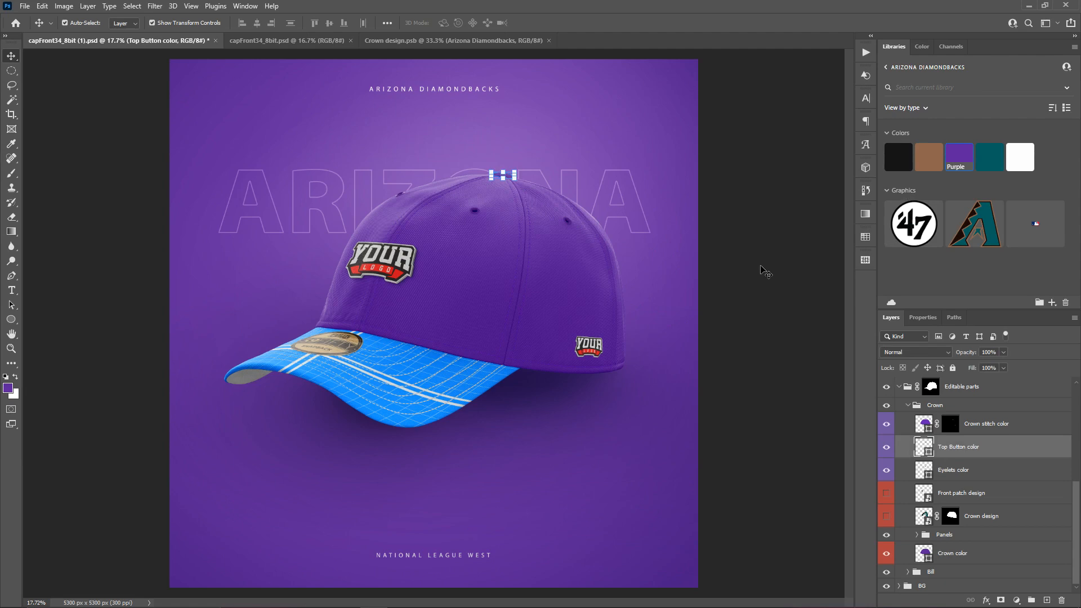
{"action": "left_click", "coordinate": [764, 271]}
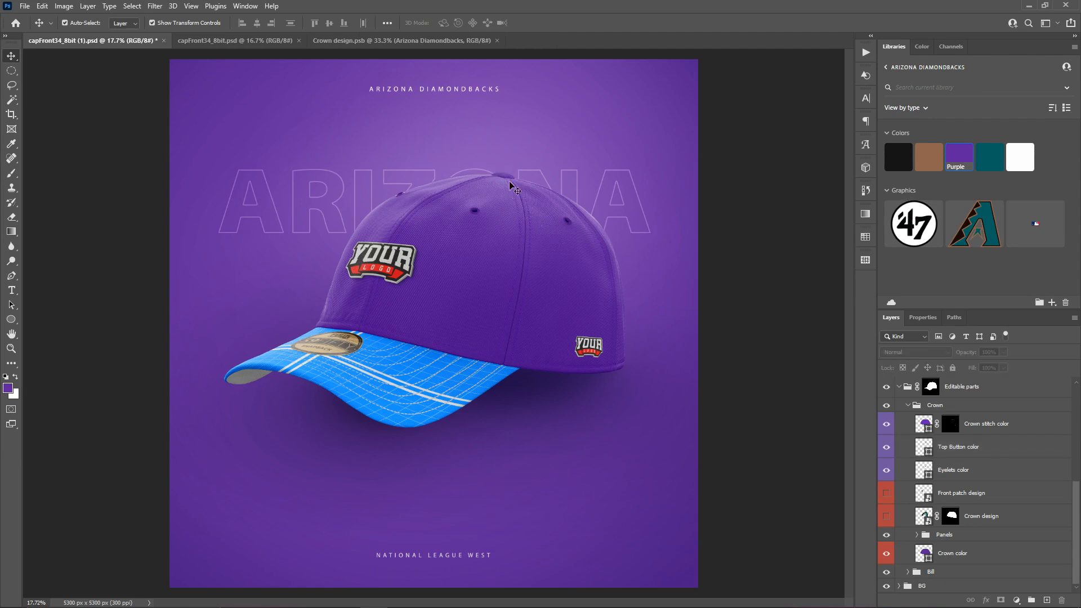
{"action": "key", "text": "ctrl+plus"}
{"action": "key", "text": "ctrl+minus"}
{"action": "key", "text": "ctrl+plus"}
{"action": "key", "text": "ctrl+plus"}
{"action": "key", "text": "ctrl+plus"}
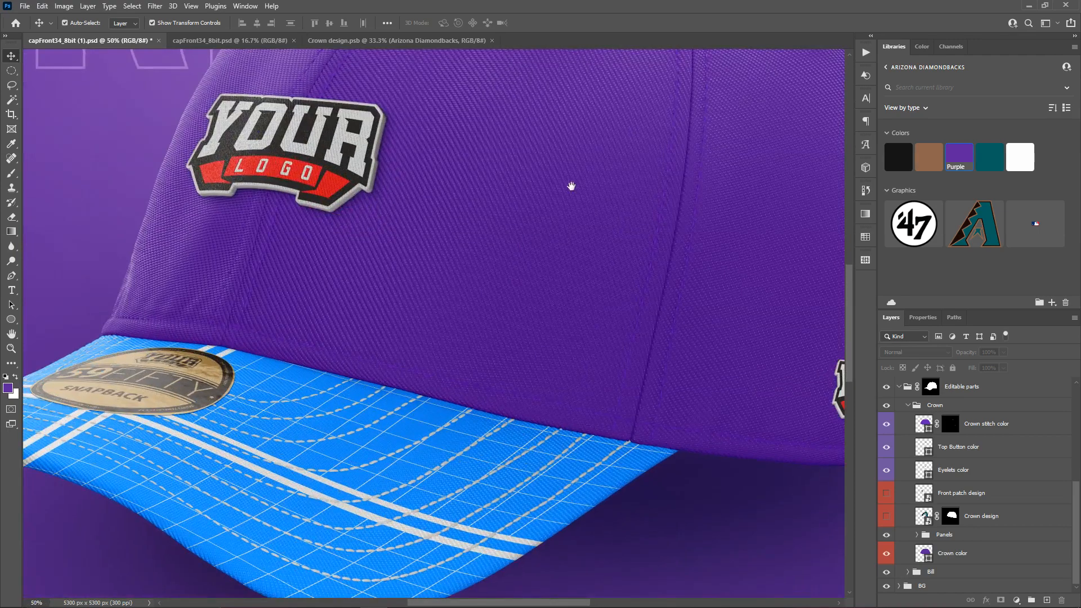
{"action": "left_click_drag", "start_coordinate": [572, 186], "coordinate": [399, 439]}
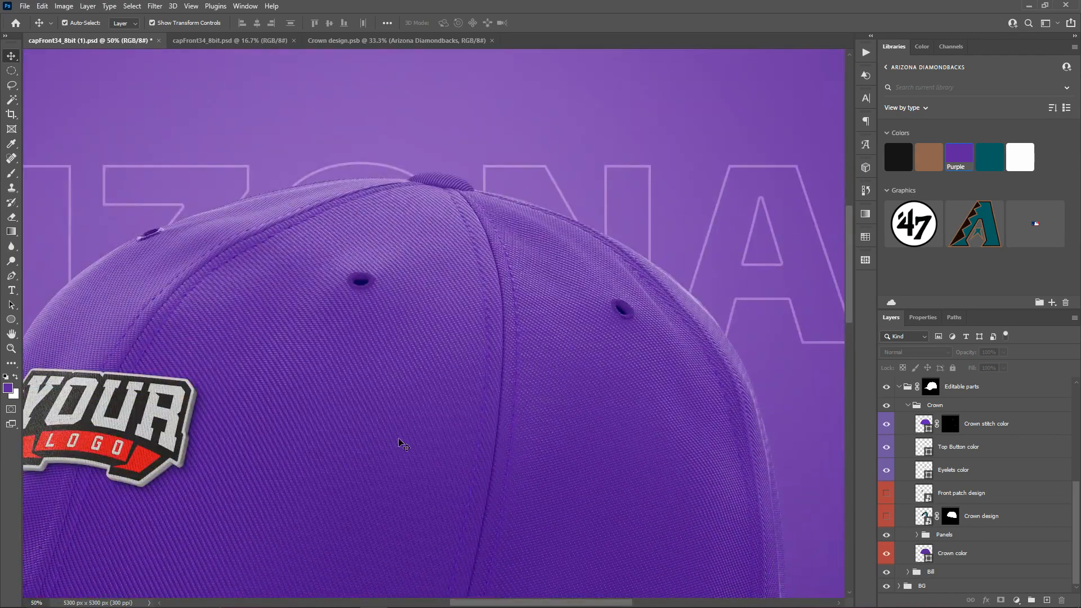
{"action": "key", "text": "ctrl+0"}
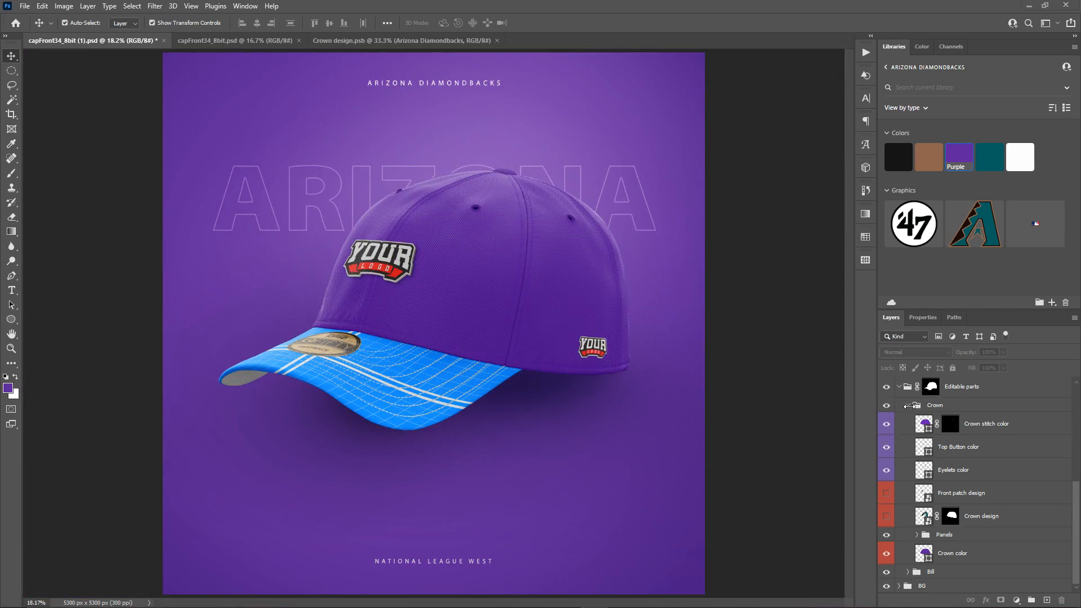
- Collapse the Crown group and expand the Bill group inside Editable parts to select its Bill design layer
{"action": "left_click", "coordinate": [907, 405]}
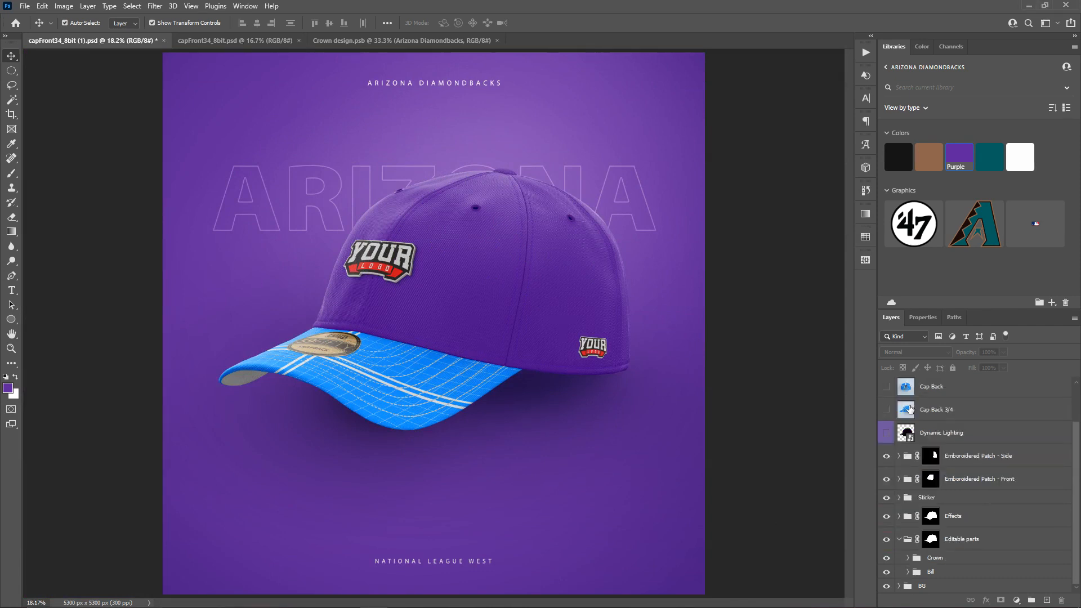
{"action": "left_click", "coordinate": [908, 571]}
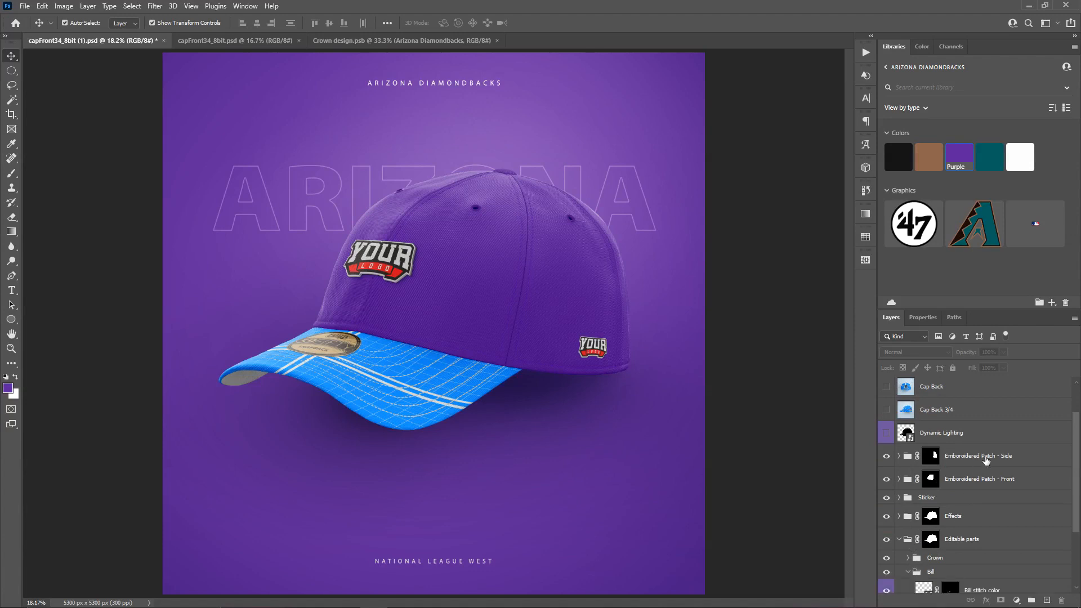
{"action": "scroll", "coordinate": [986, 460], "scroll_direction": "down", "scroll_amount": 3}
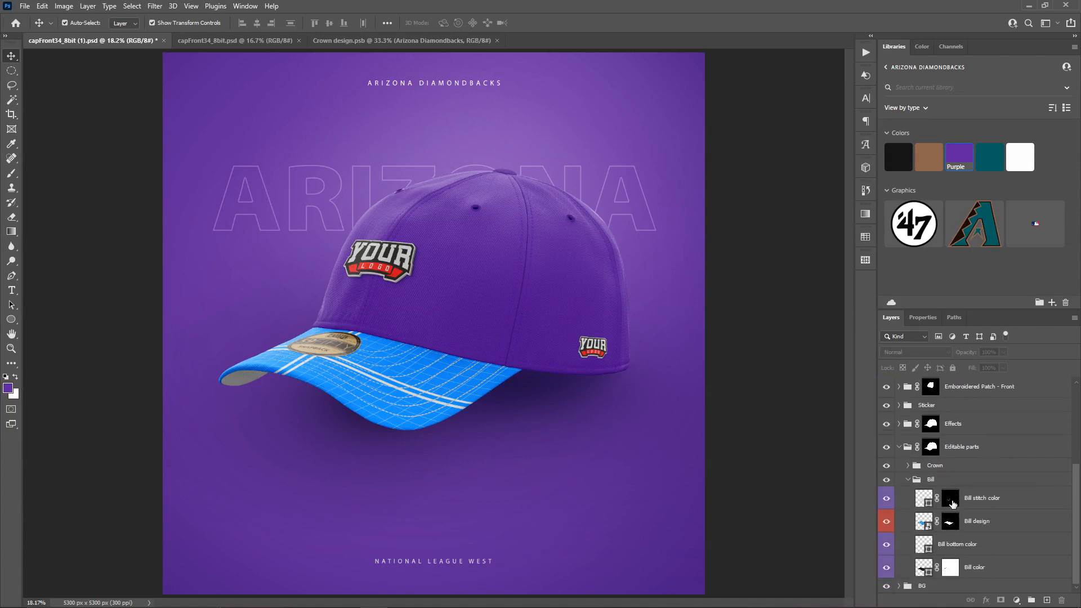
{"action": "left_click", "coordinate": [977, 568]}
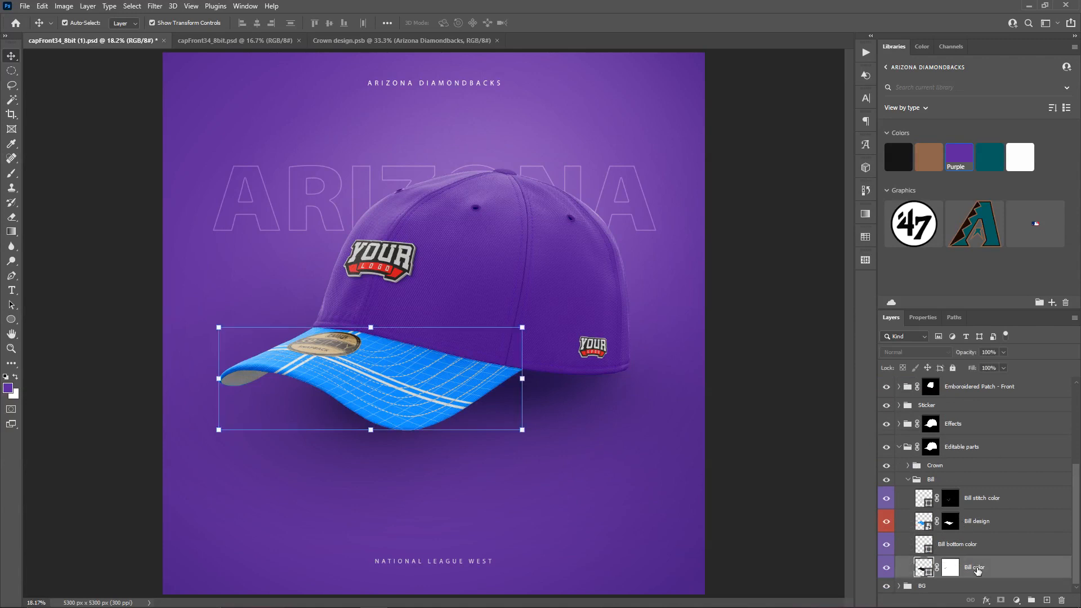
{"action": "left_click", "coordinate": [979, 524]}
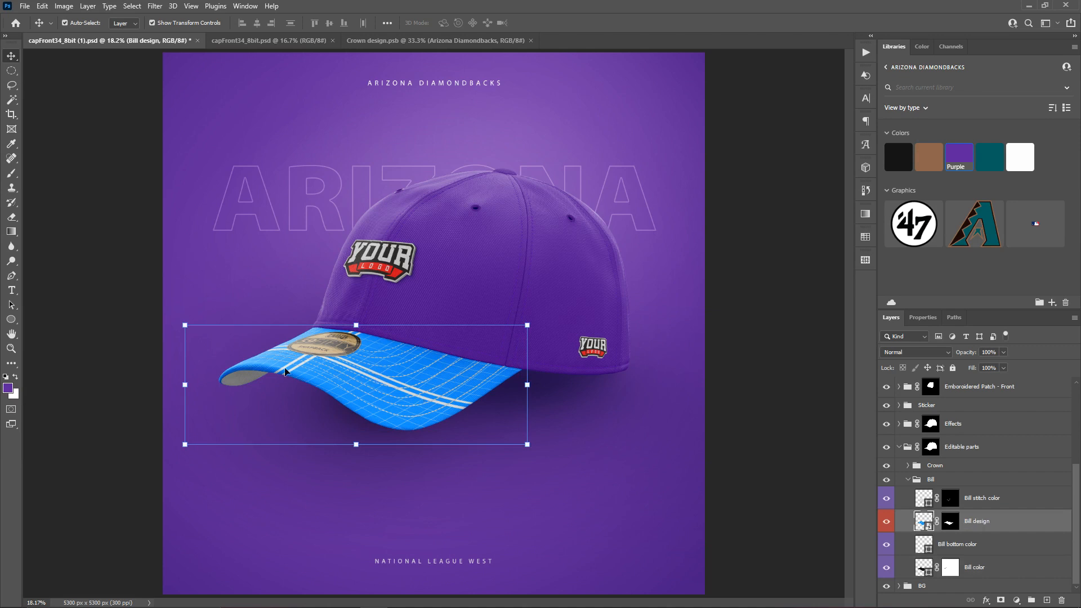
- Hide the Bill design layer and recolor the Bill color layer with the library's Turquoise
{"action": "left_click", "coordinate": [887, 524]}
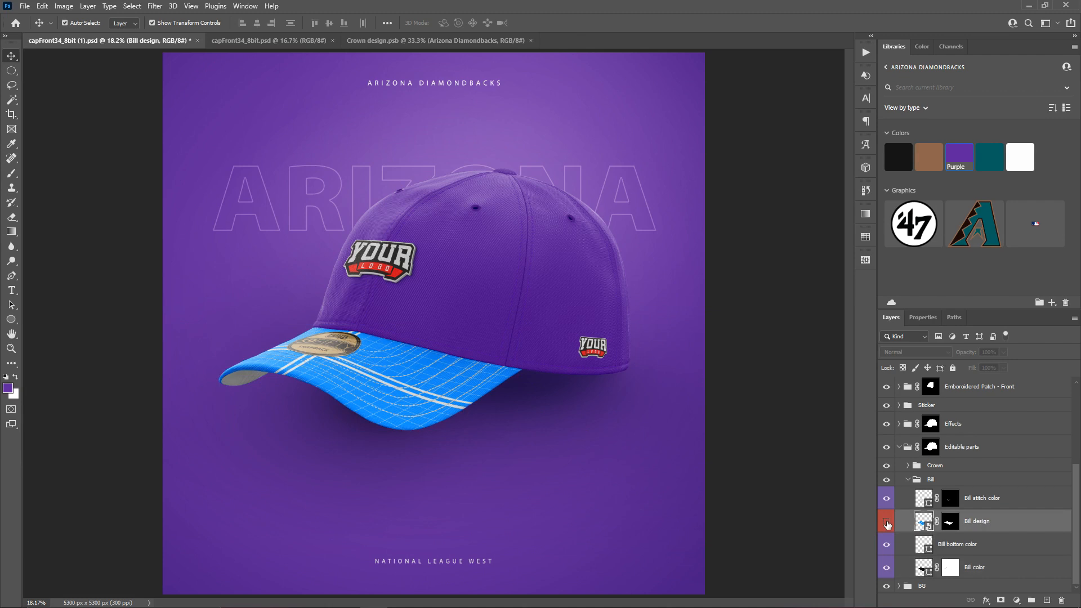
{"action": "left_click", "coordinate": [887, 523]}
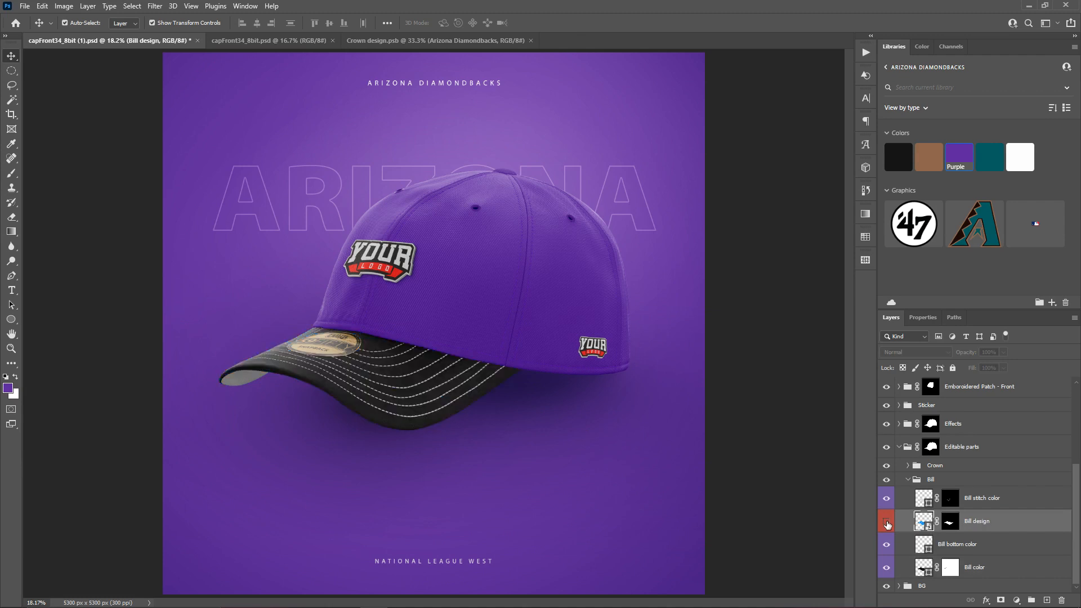
{"action": "left_click", "coordinate": [970, 570]}
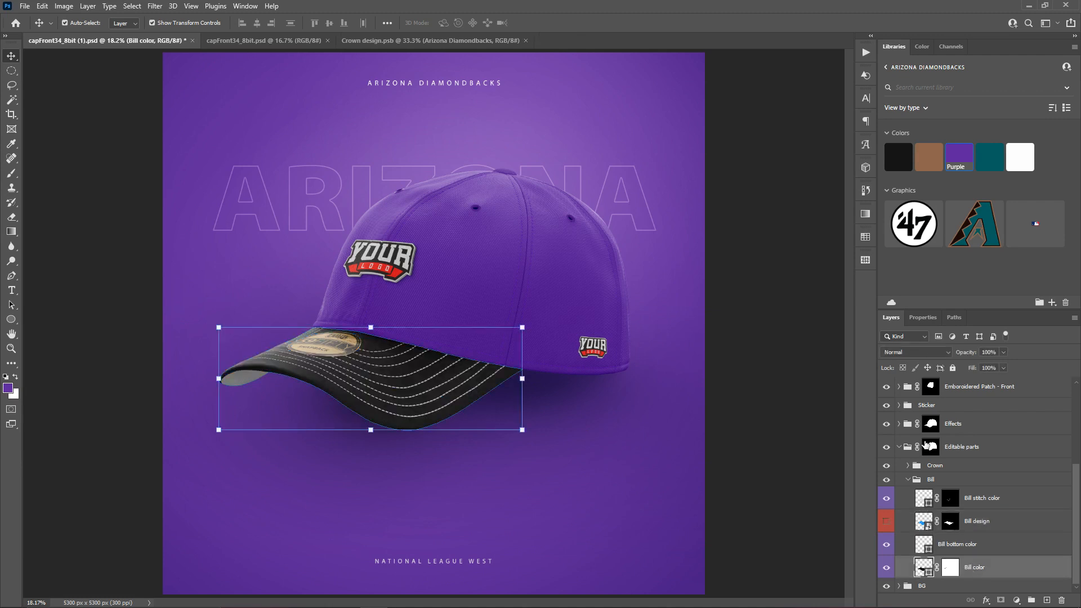
{"action": "left_click", "coordinate": [990, 158]}
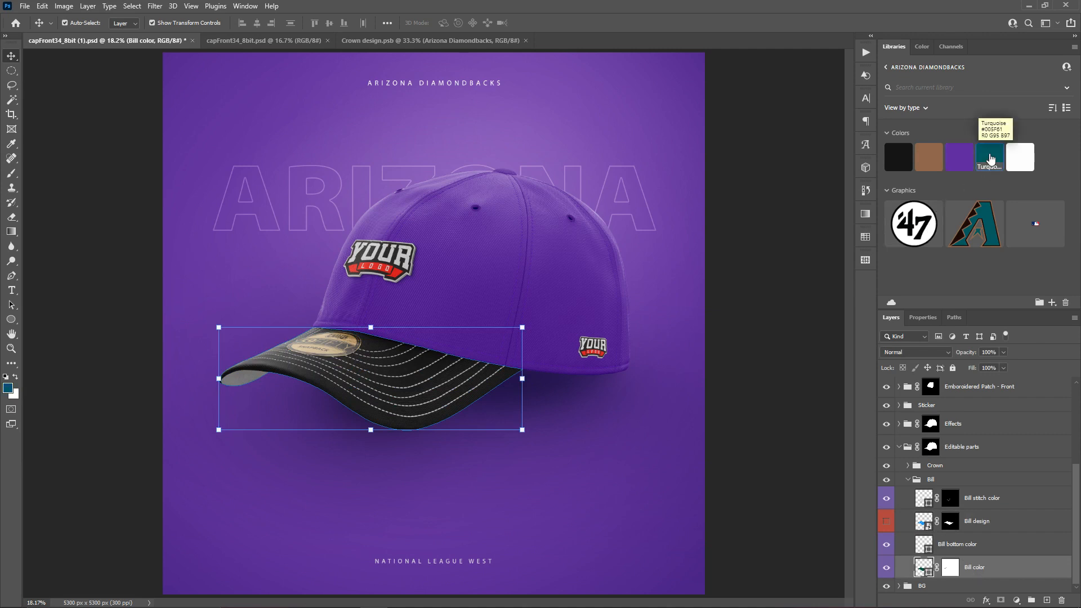
- Recolor the Bill stitch color layer with the library's Turquoise in a slightly lighter shade and check the stitching up close
{"action": "left_click", "coordinate": [977, 498]}
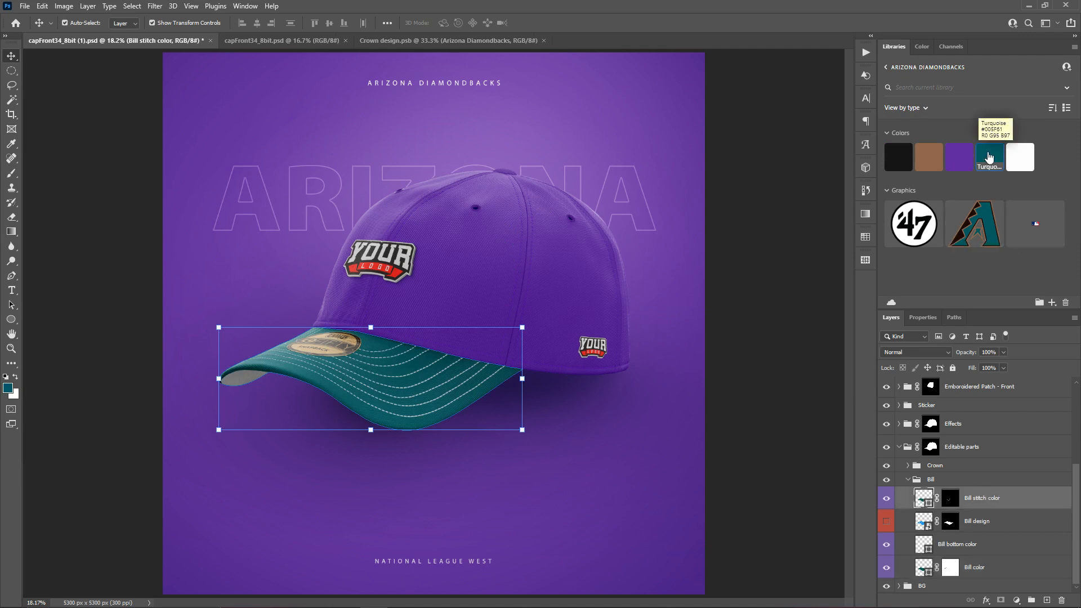
{"action": "left_click", "coordinate": [990, 157]}
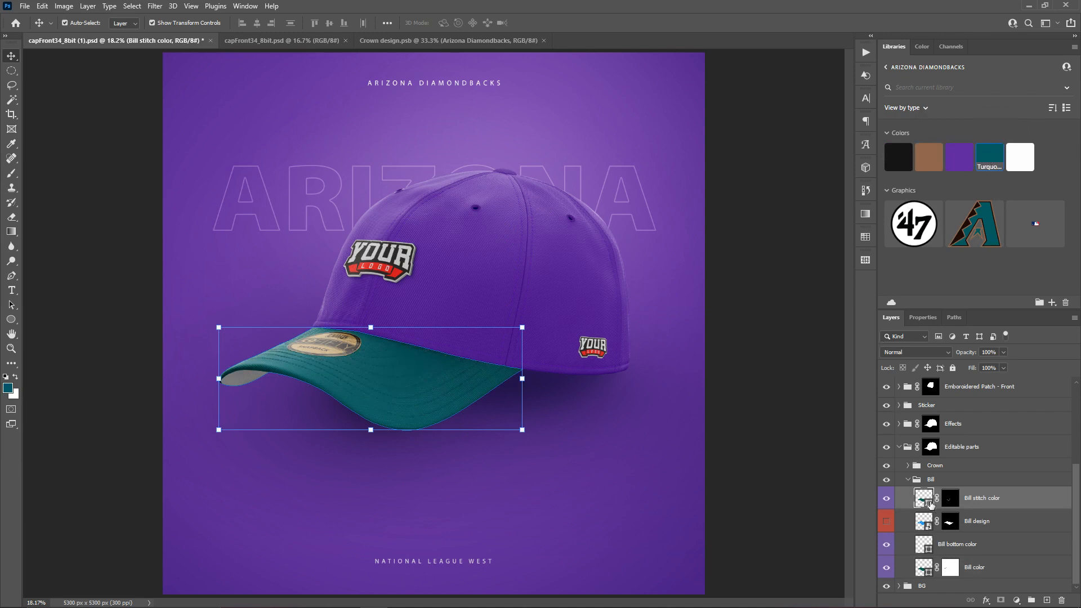
{"action": "double_click", "coordinate": [931, 504]}
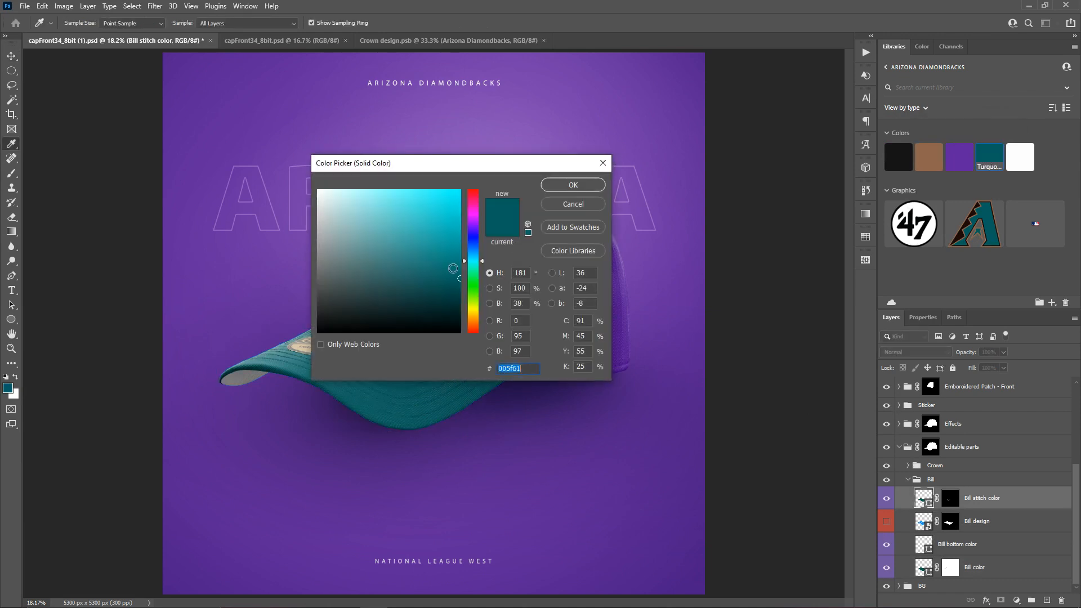
{"action": "left_click", "coordinate": [452, 268]}
{"action": "left_click", "coordinate": [556, 186]}
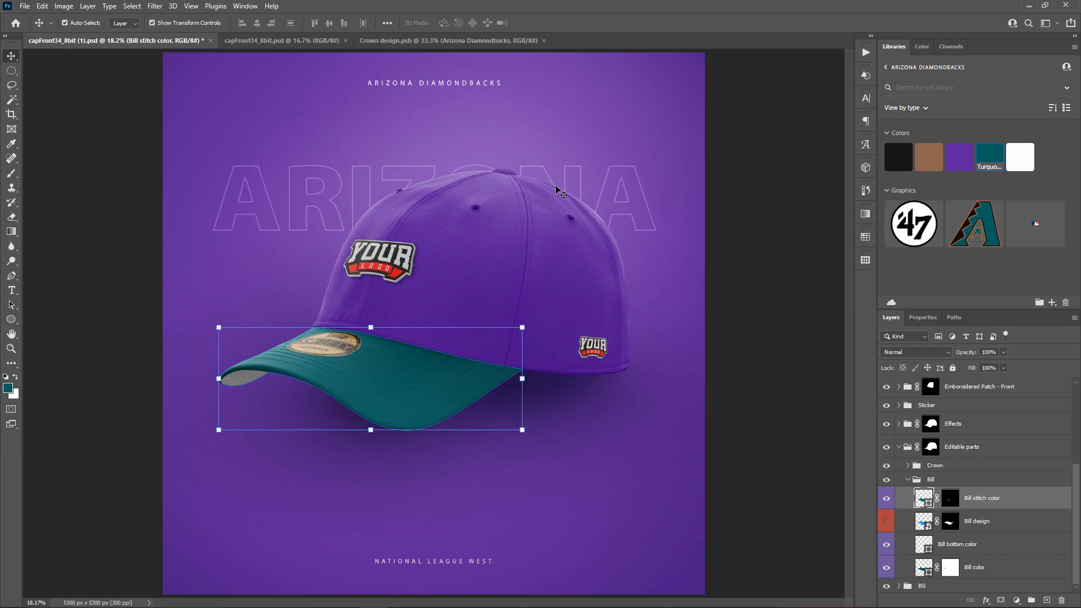
{"action": "key", "text": "ctrl+plus"}
{"action": "key", "text": "ctrl+plus"}
{"action": "key", "text": "ctrl+plus"}
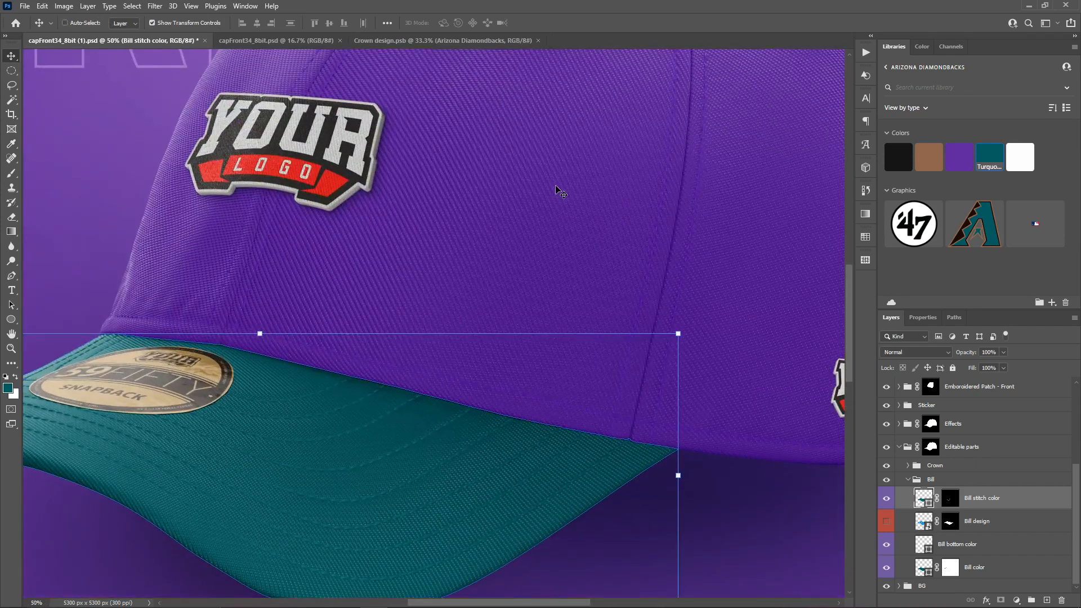
{"action": "key", "text": "ctrl+plus"}
{"action": "left_click_drag", "start_coordinate": [334, 432], "coordinate": [505, 361]}
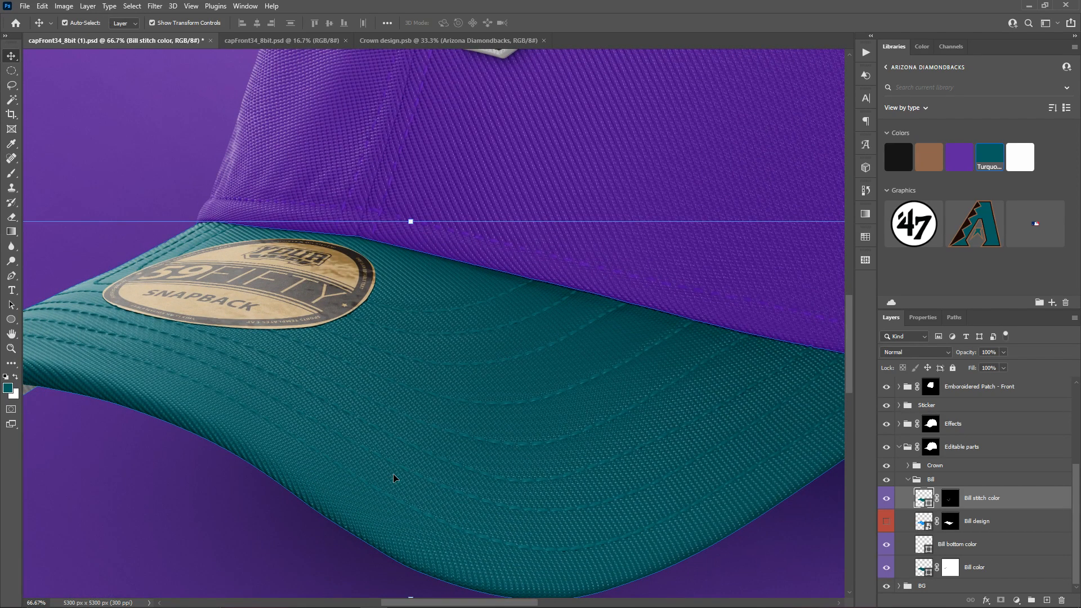
{"action": "key", "text": "ctrl+0"}
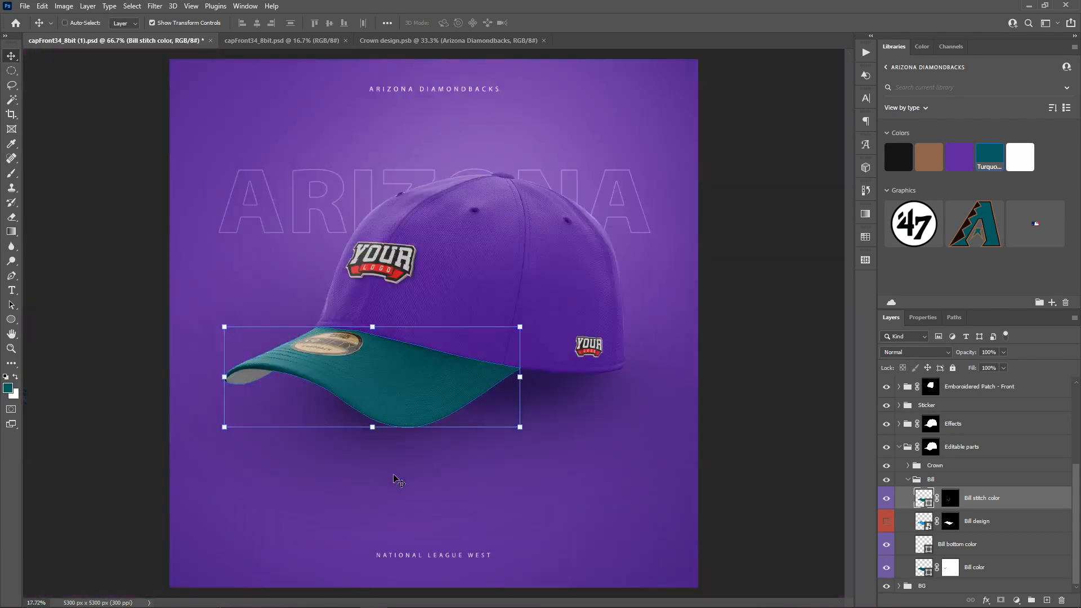
- Recolor the Bill bottom color layer with Turquoise and check the underside of the bill up close
{"action": "left_click", "coordinate": [951, 549]}
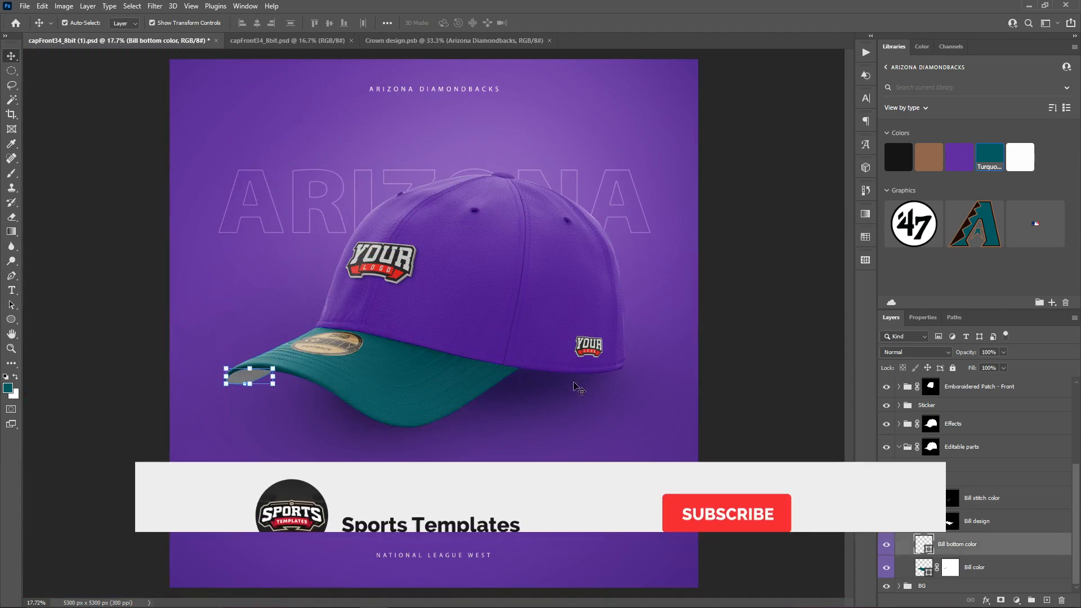
{"action": "left_click", "coordinate": [740, 361]}
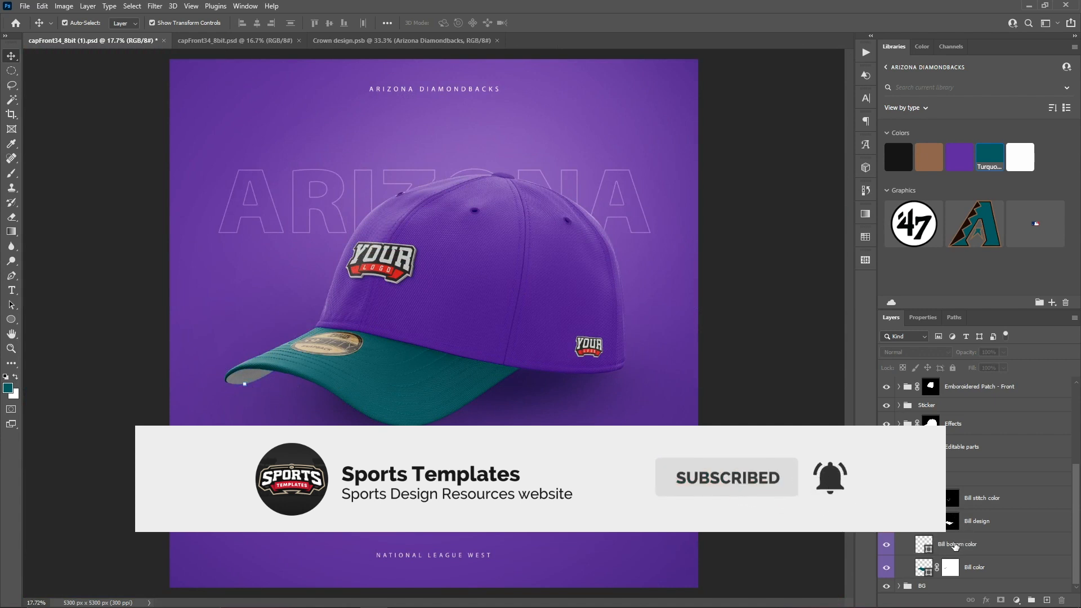
{"action": "left_click", "coordinate": [955, 543]}
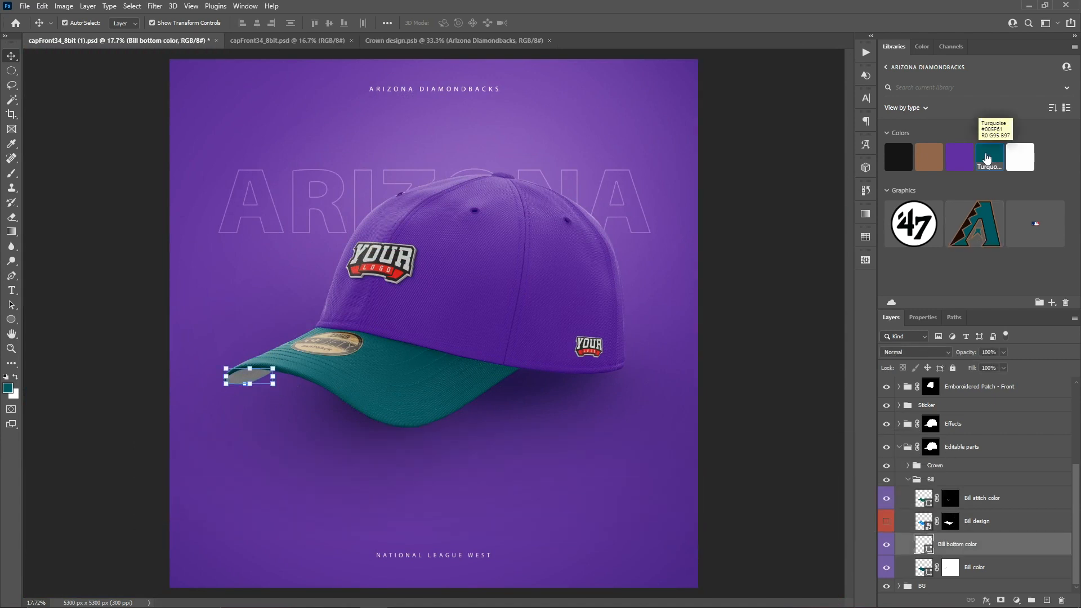
{"action": "key", "text": "alt+BackSpace"}
{"action": "left_click", "coordinate": [758, 300]}
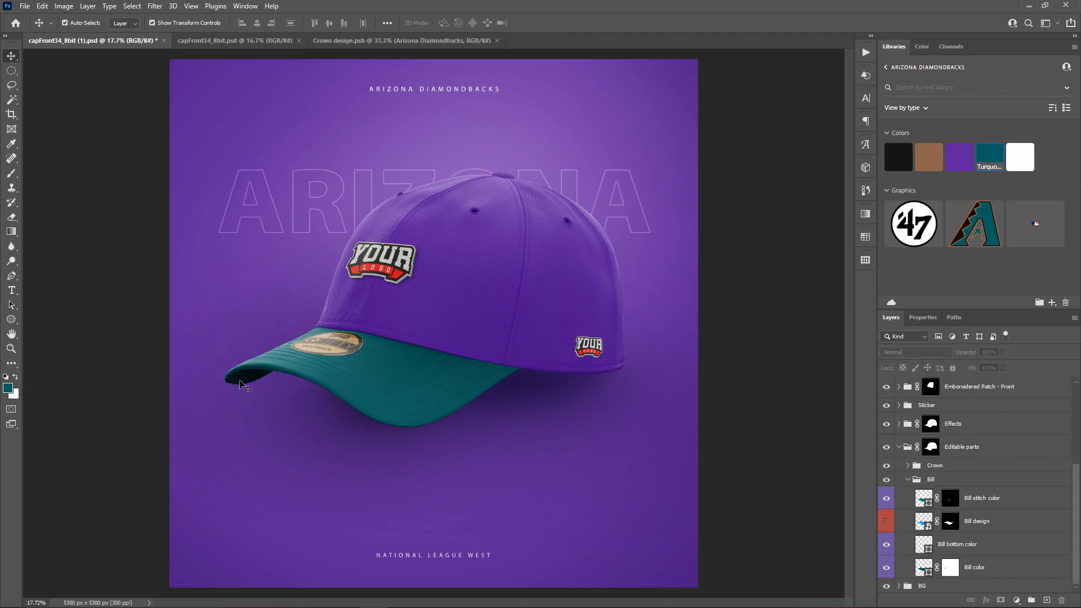
{"action": "key", "text": "ctrl+plus"}
{"action": "key", "text": "ctrl+plus"}
{"action": "key", "text": "ctrl+plus"}
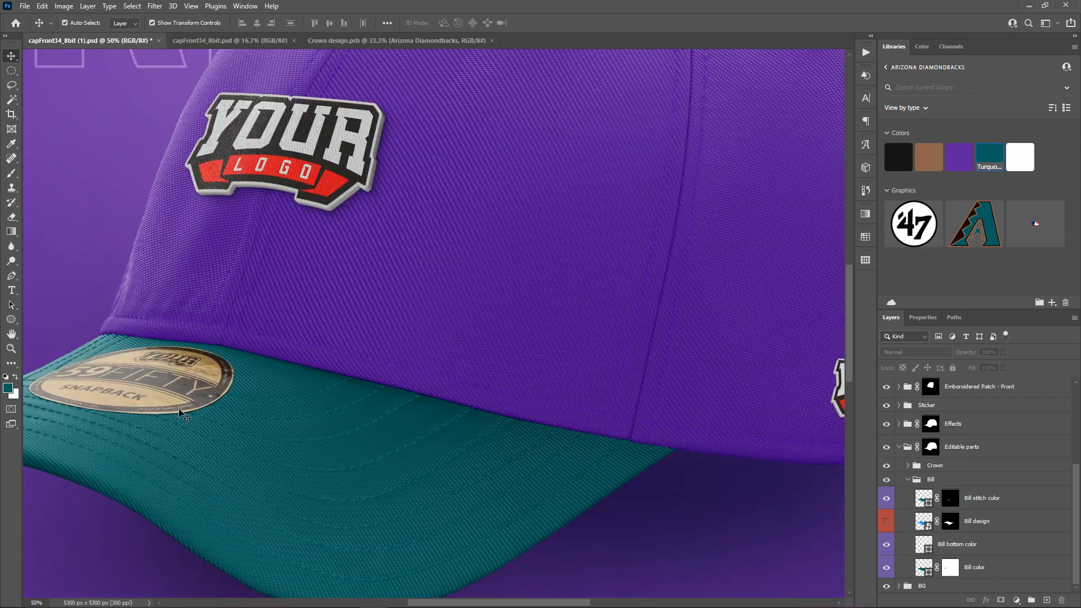
{"action": "left_click_drag", "start_coordinate": [163, 401], "coordinate": [485, 278]}
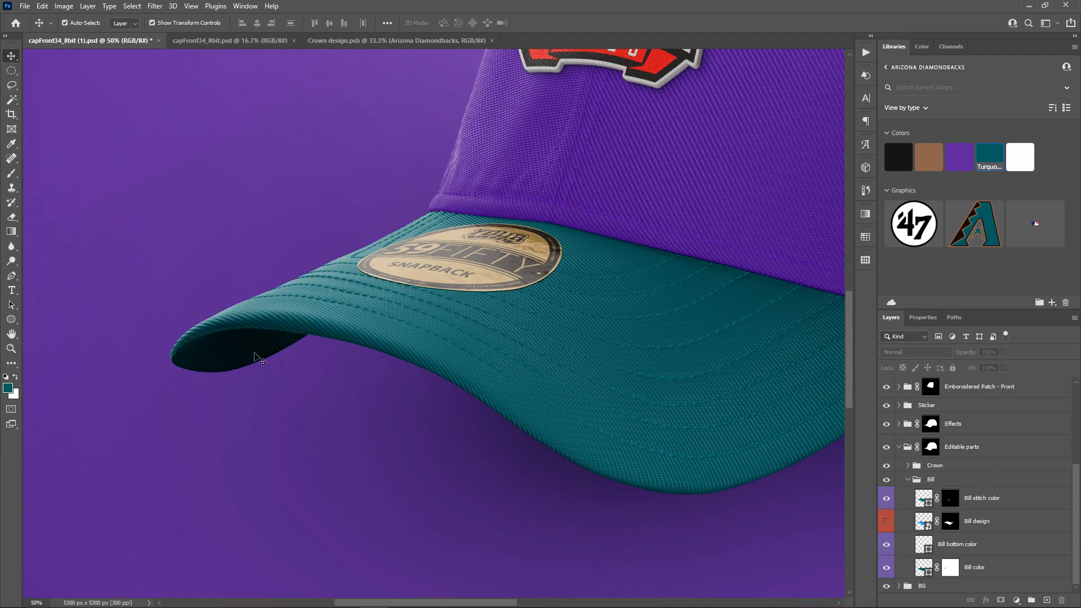
{"action": "key", "text": "ctrl+0"}
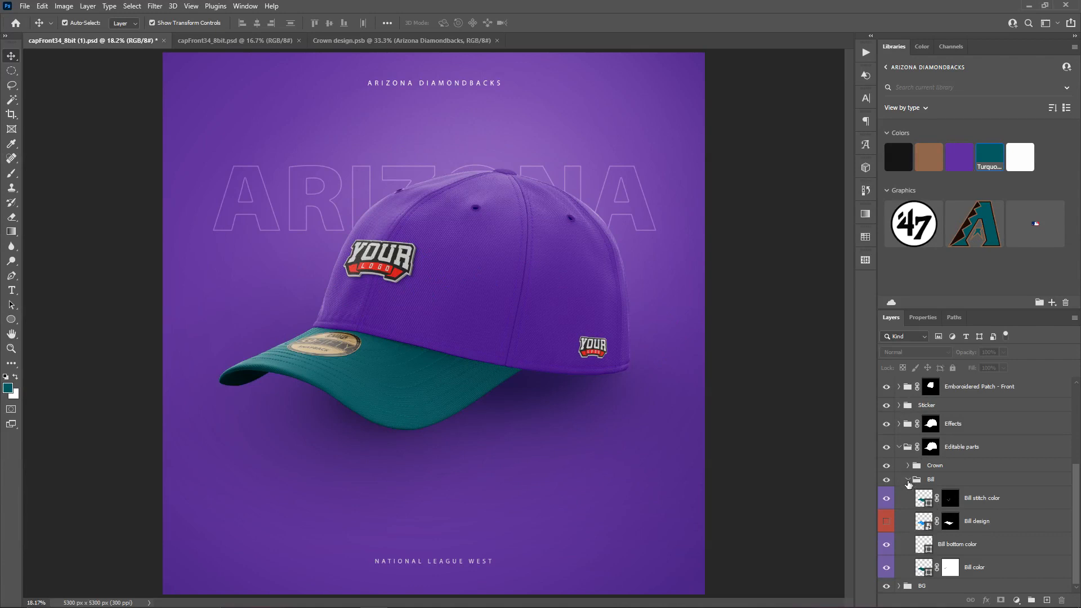
- Open the Add front patch design smart object from the Emboroidered Patch - Front group and close the Crown design document
{"action": "left_click", "coordinate": [907, 480]}
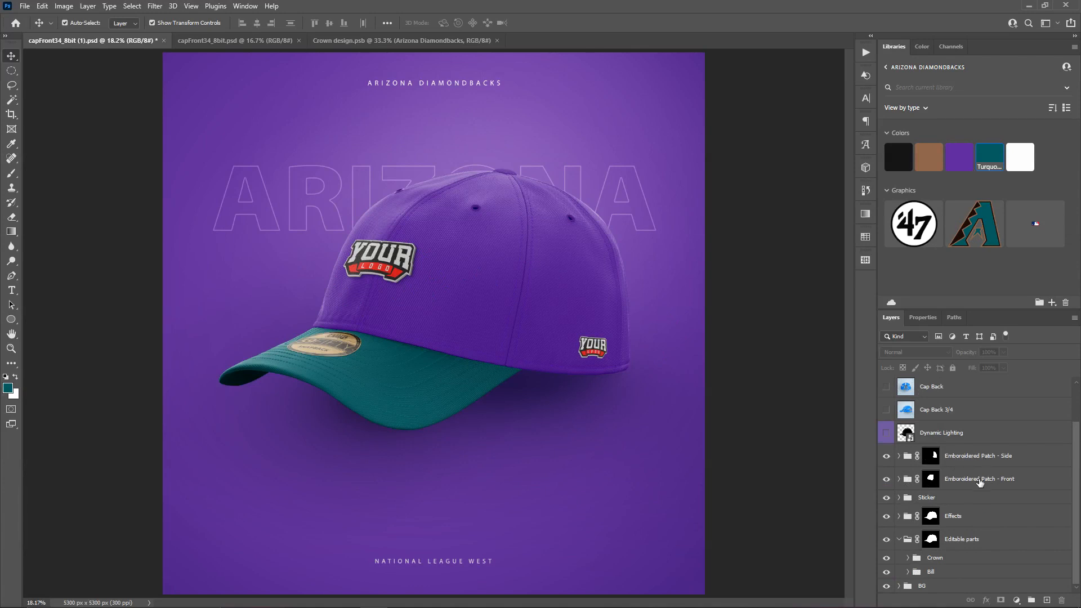
{"action": "left_click", "coordinate": [899, 483]}
{"action": "scroll", "coordinate": [968, 479], "scroll_direction": "down", "scroll_amount": 4}
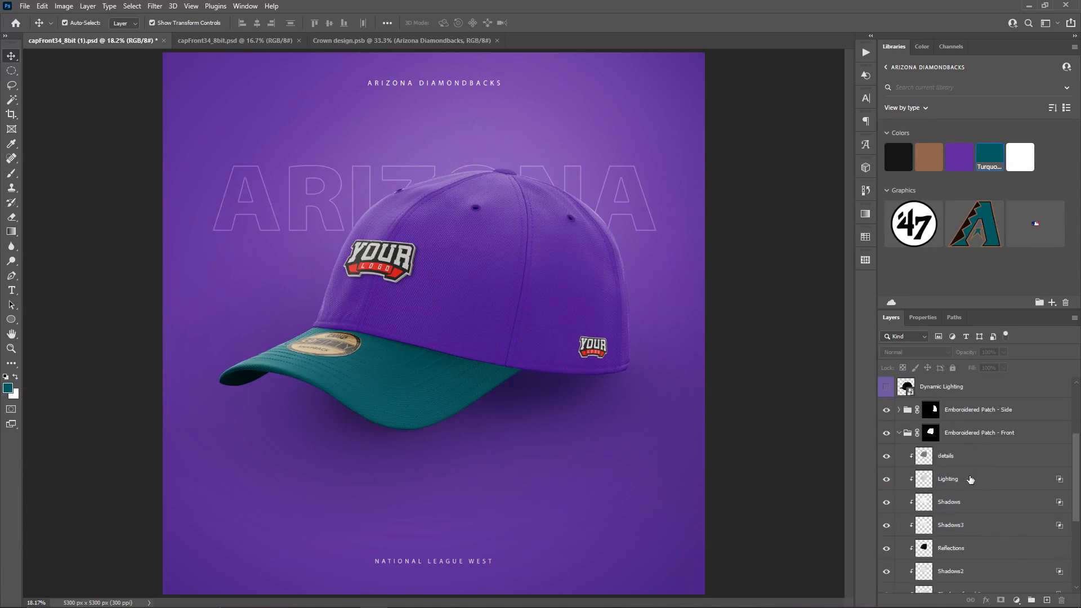
{"action": "scroll", "coordinate": [964, 457], "scroll_direction": "down", "scroll_amount": 3}
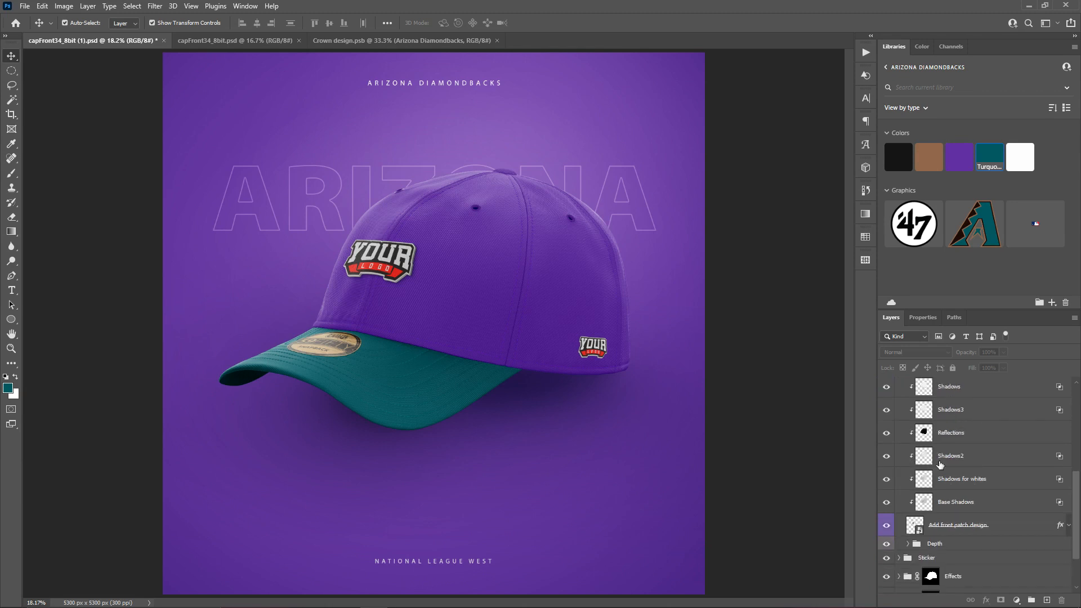
{"action": "scroll", "coordinate": [955, 456], "scroll_direction": "down", "scroll_amount": 1}
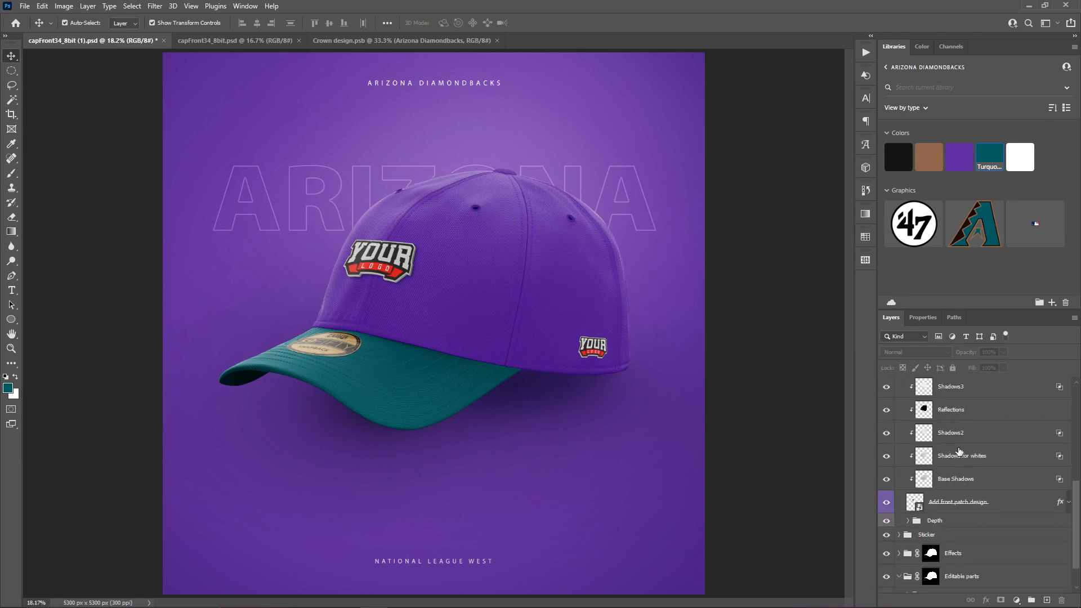
{"action": "left_click", "coordinate": [920, 508]}
{"action": "double_click", "coordinate": [920, 508]}
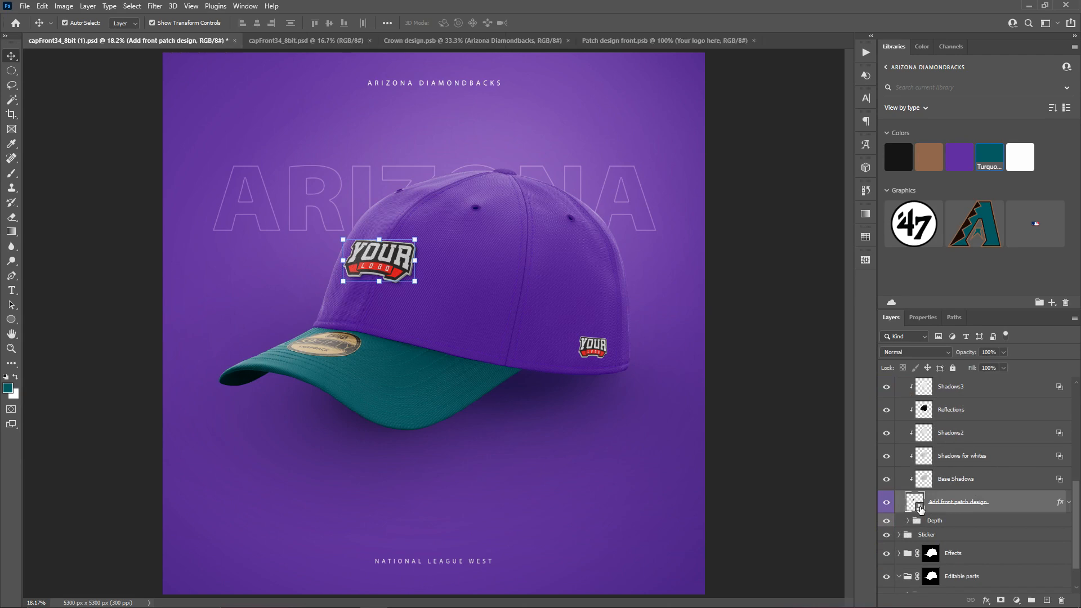
{"action": "left_click", "coordinate": [568, 41]}
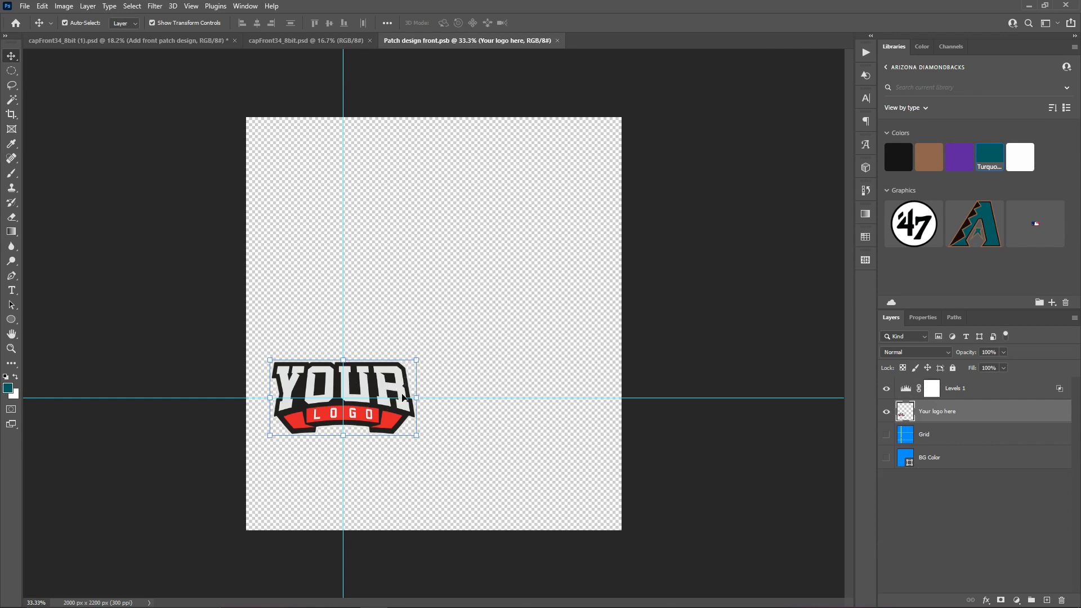
{"action": "left_click", "coordinate": [100, 40]}
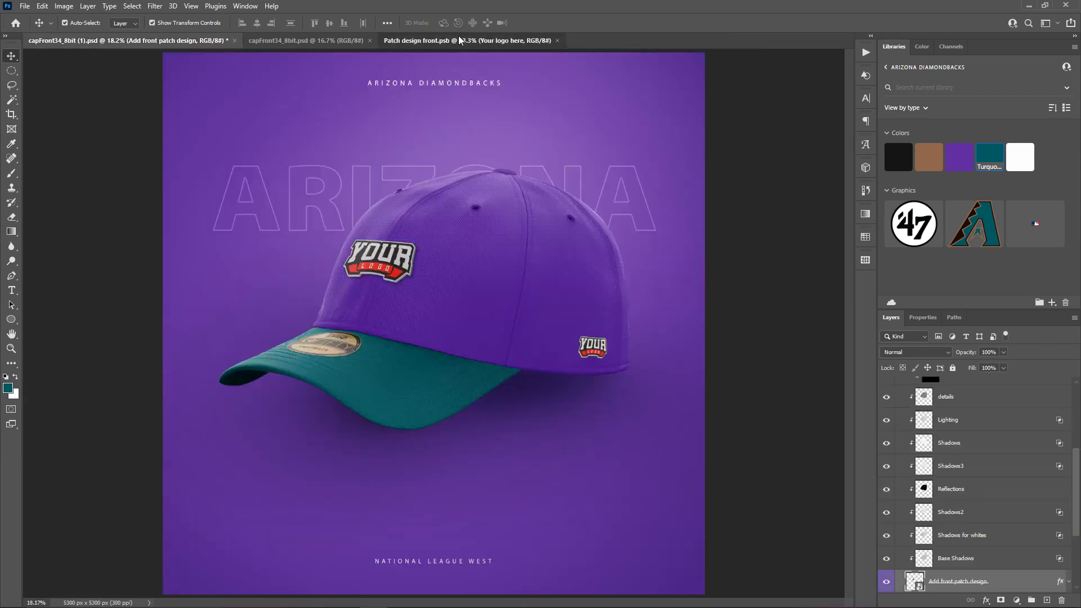
{"action": "left_click", "coordinate": [457, 40]}
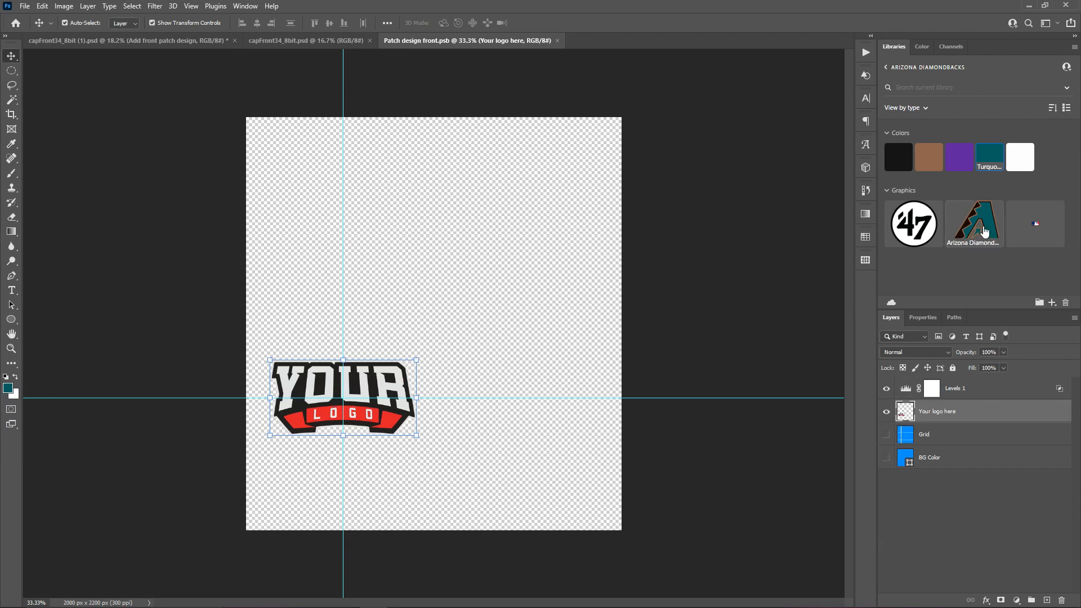
- Place the Arizona Diamondbacks library graphic over the placeholder logo, scaled to about 70%, and hide the Your logo here layer
{"action": "left_click_drag", "start_coordinate": [984, 231], "coordinate": [342, 358]}
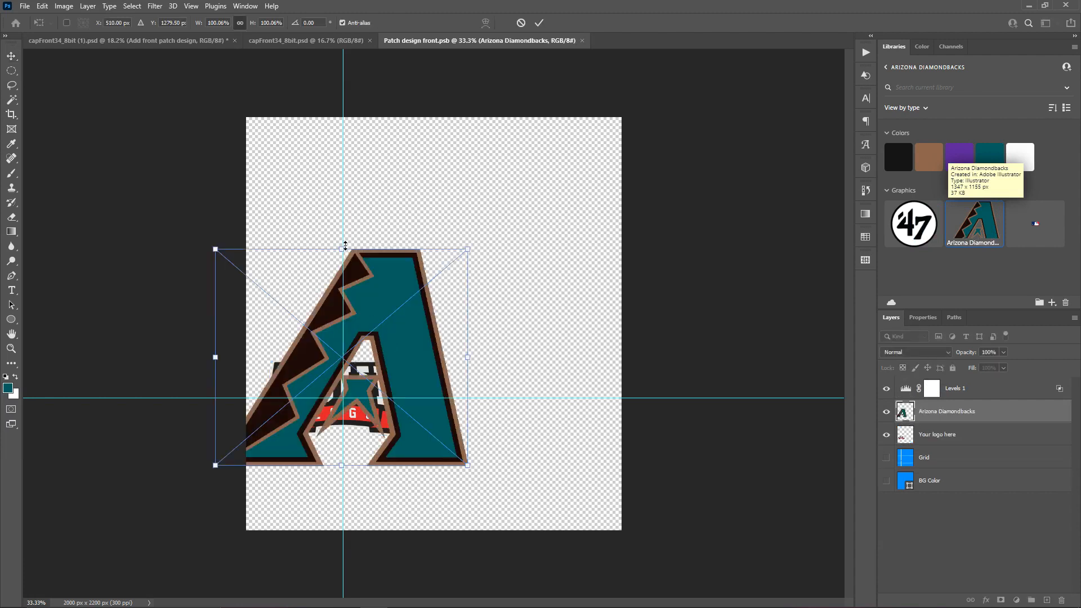
{"action": "left_click_drag", "start_coordinate": [345, 245], "coordinate": [353, 357]}
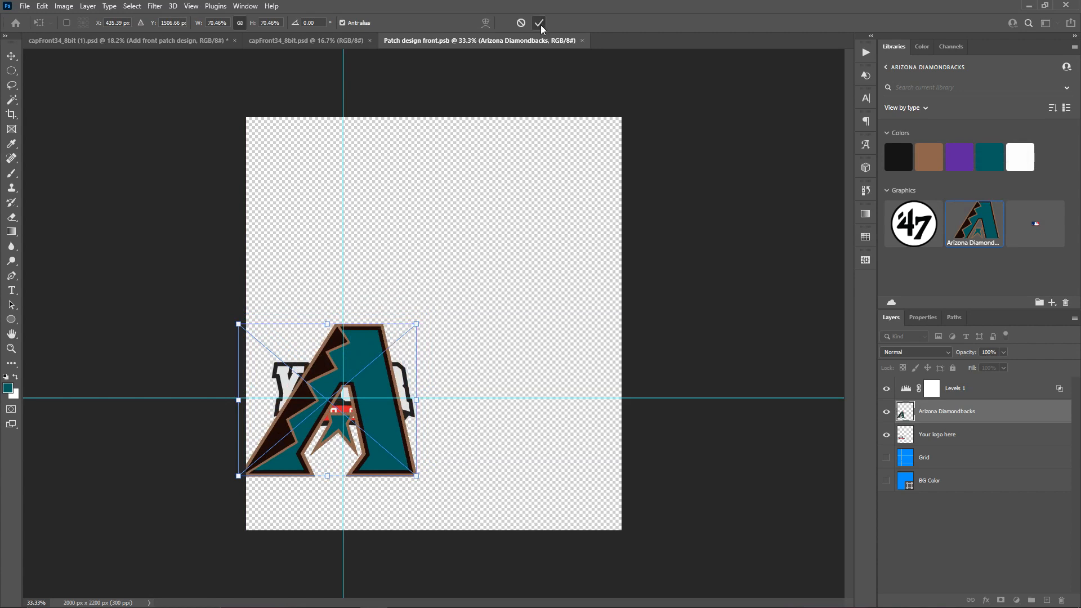
{"action": "left_click", "coordinate": [539, 22]}
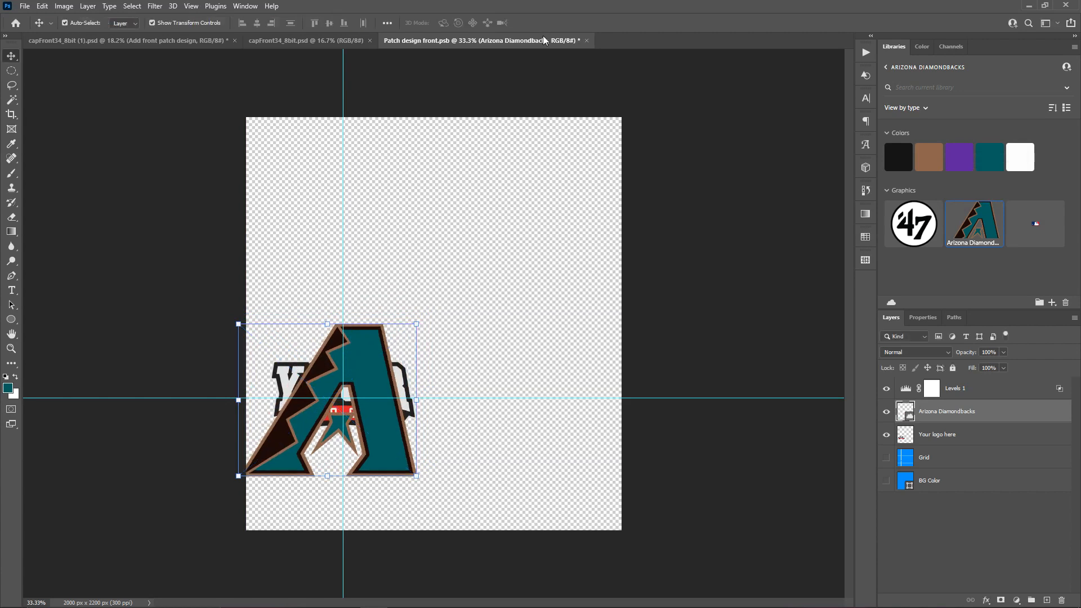
{"action": "left_click", "coordinate": [886, 434]}
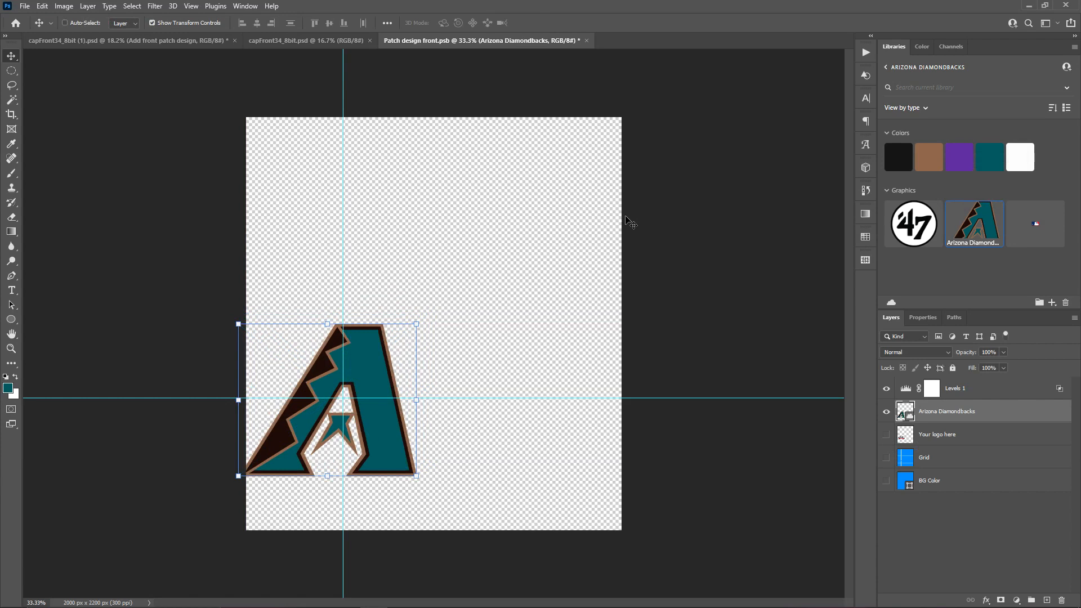
- Save the front patch design and check the embroidered logo up close on the cap mockup
{"action": "key", "text": "ctrl+s"}
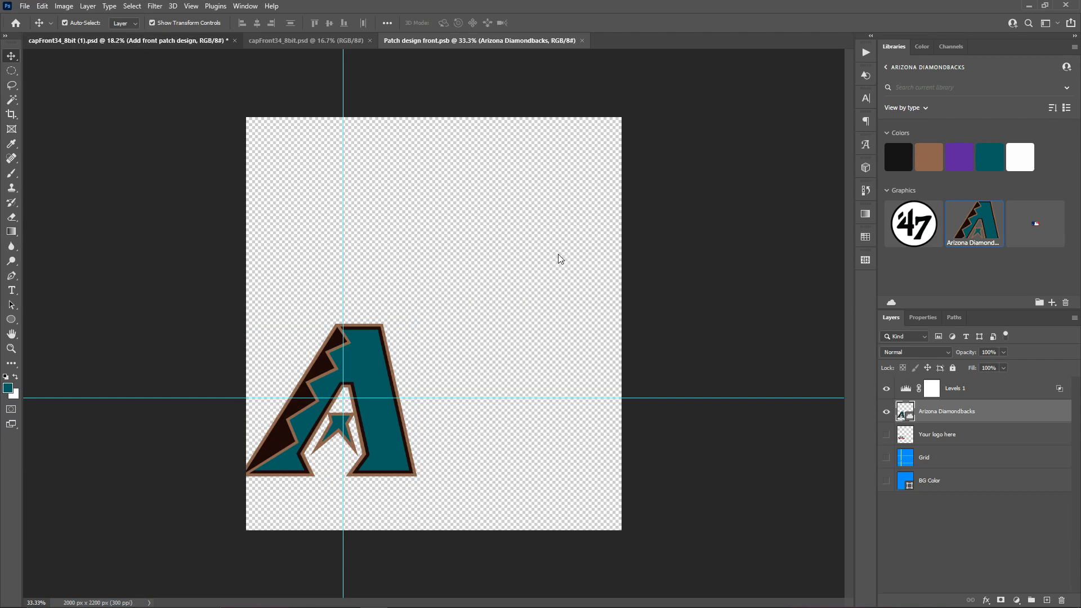
{"action": "key", "text": "ctrl+Tab"}
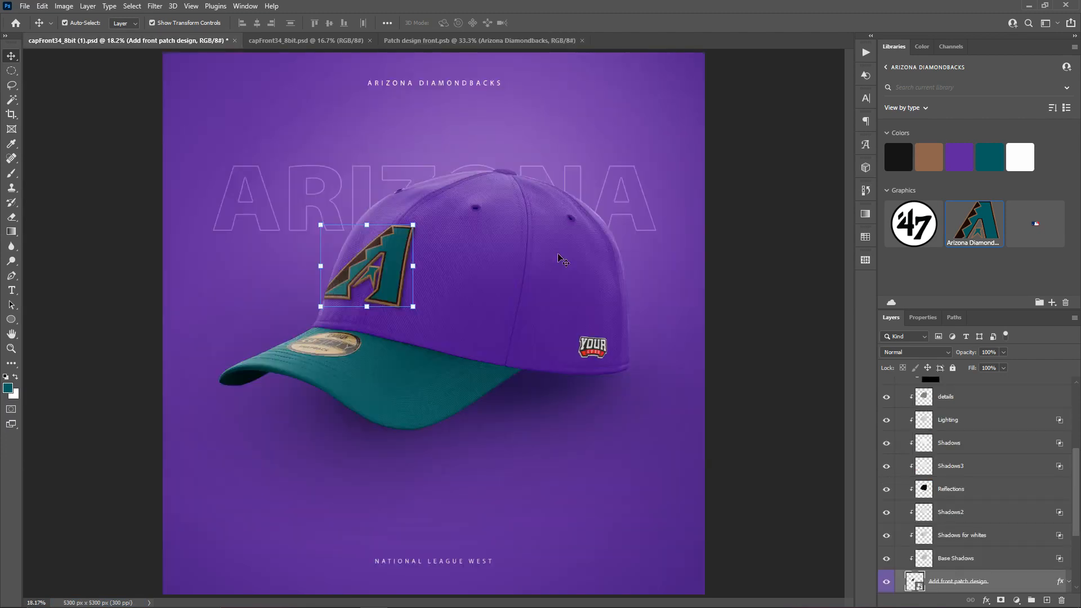
{"action": "left_click", "coordinate": [760, 272]}
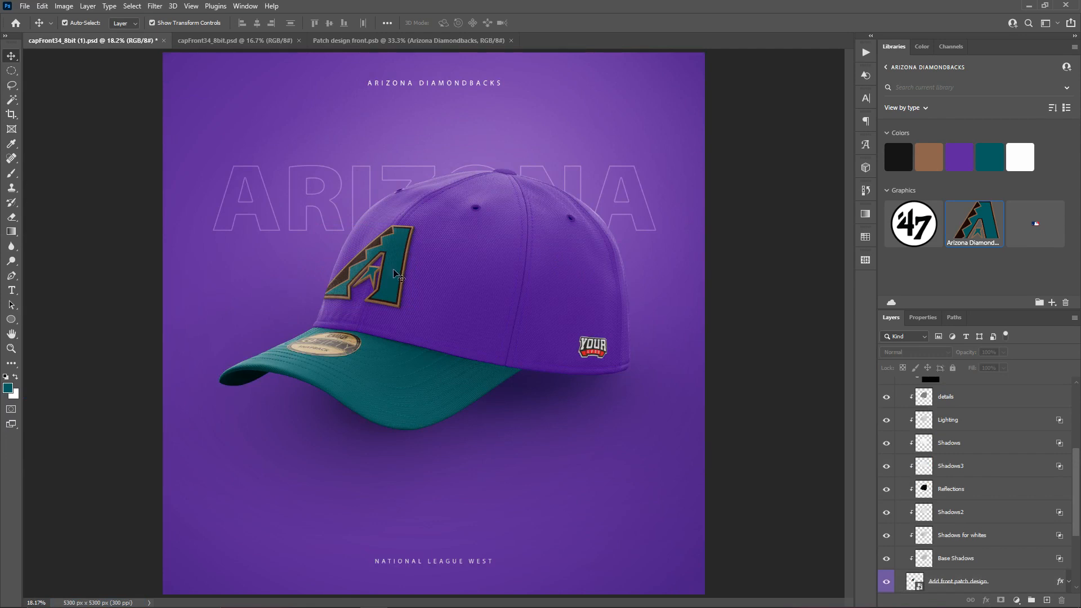
{"action": "scroll", "coordinate": [395, 275], "scroll_direction": "up", "scroll_amount": 6}
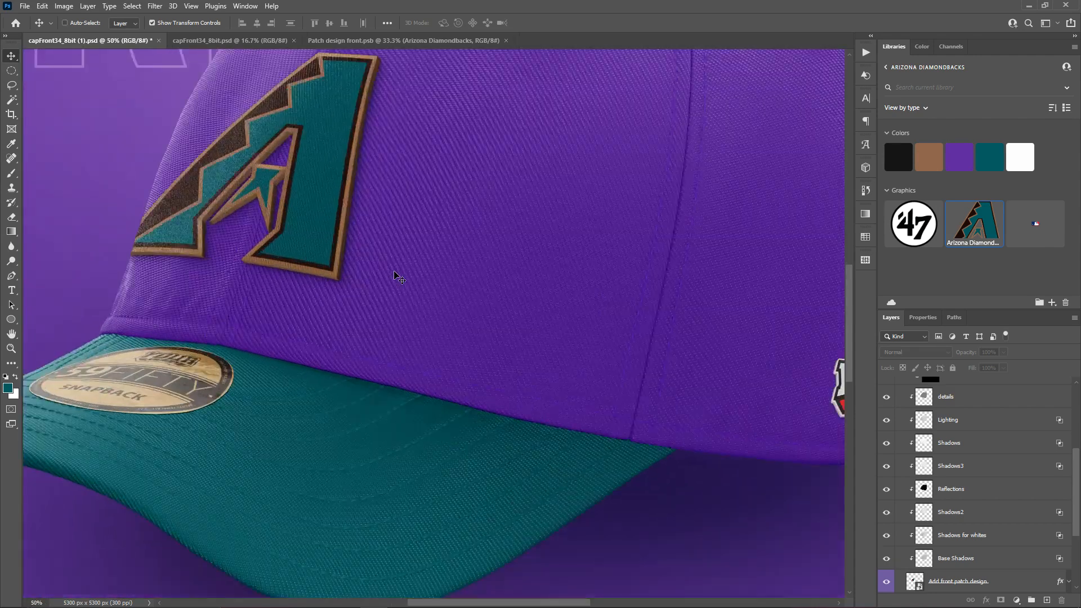
{"action": "left_click_drag", "start_coordinate": [234, 196], "coordinate": [333, 381]}
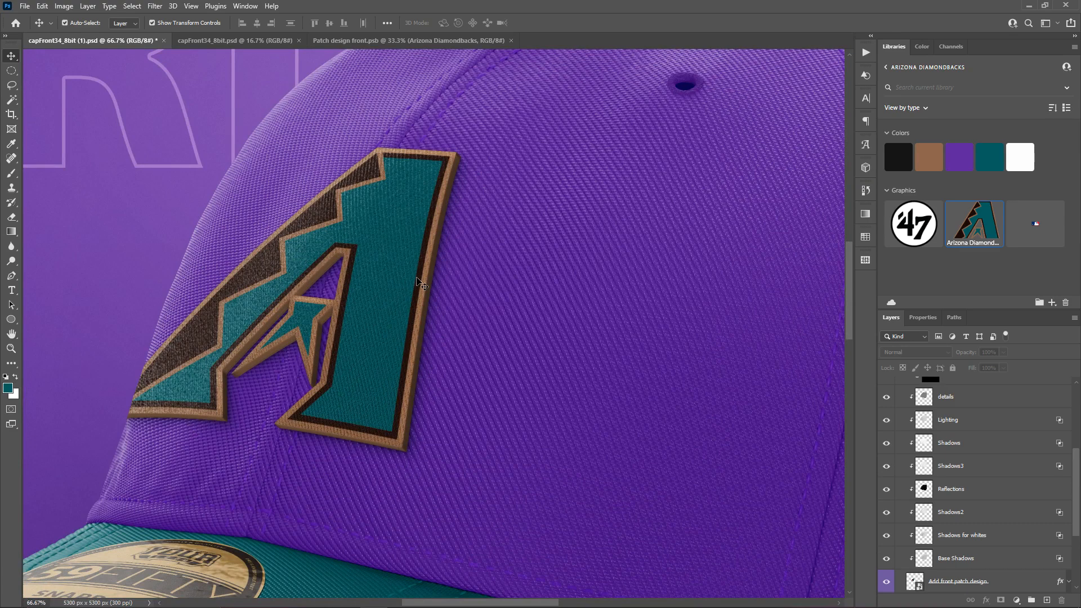
- Open the Add side patch design smart object from the Emboroidered Patch - Side group and close the front patch design document
{"action": "key", "text": "ctrl+0"}
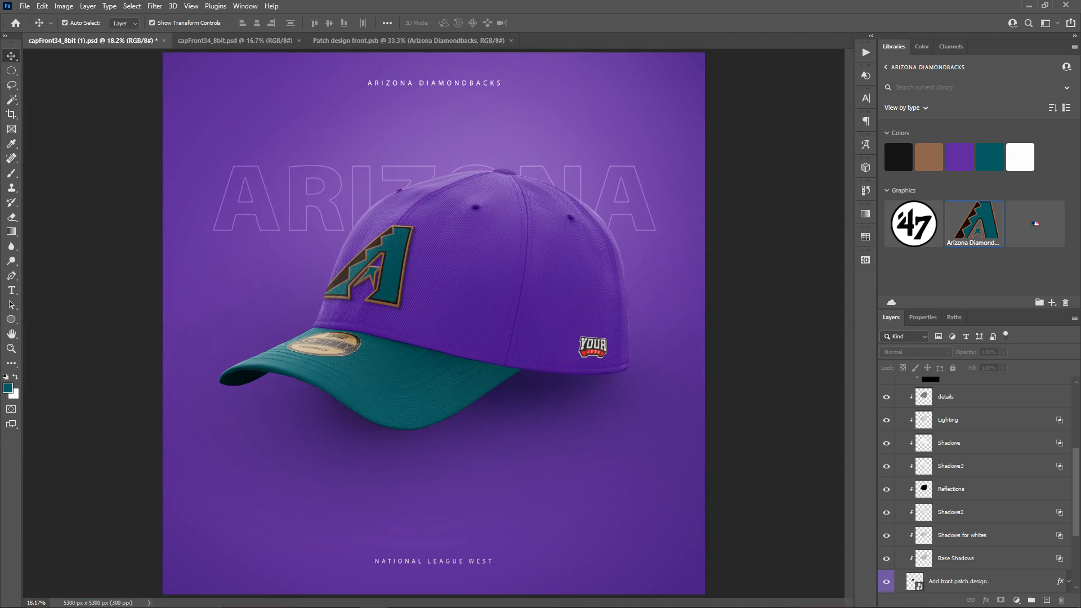
{"action": "left_click", "coordinate": [589, 275]}
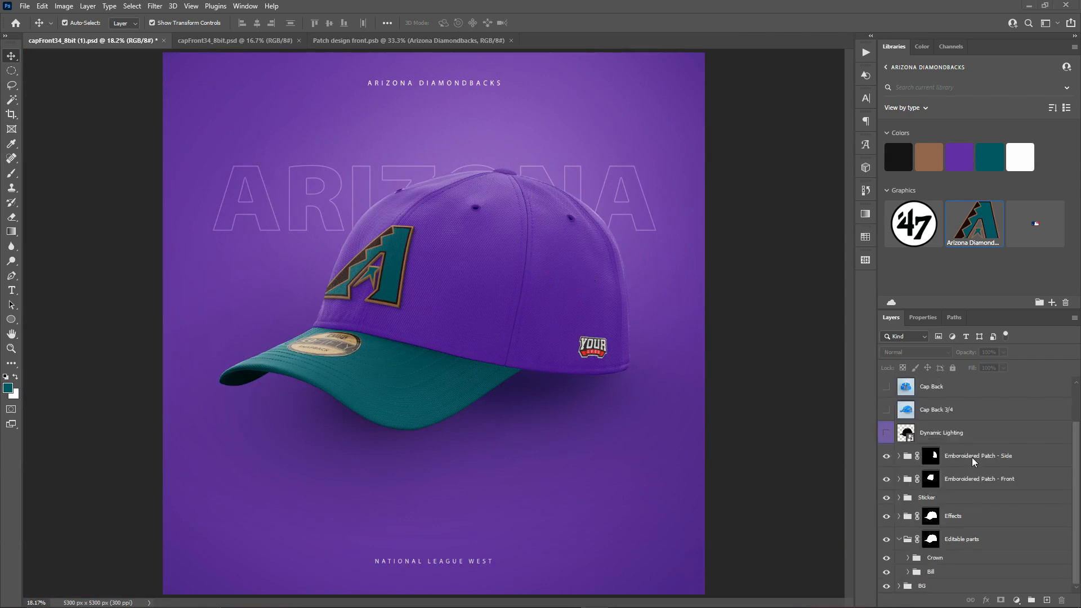
{"action": "left_click", "coordinate": [899, 459]}
{"action": "scroll", "coordinate": [926, 530], "scroll_direction": "down", "scroll_amount": 3}
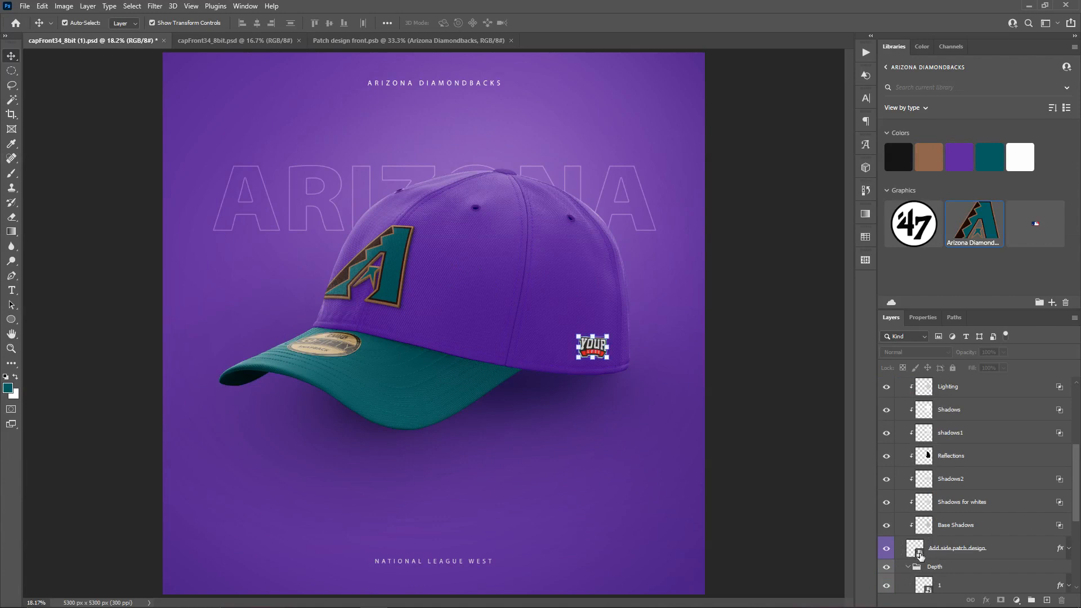
{"action": "double_click", "coordinate": [921, 556]}
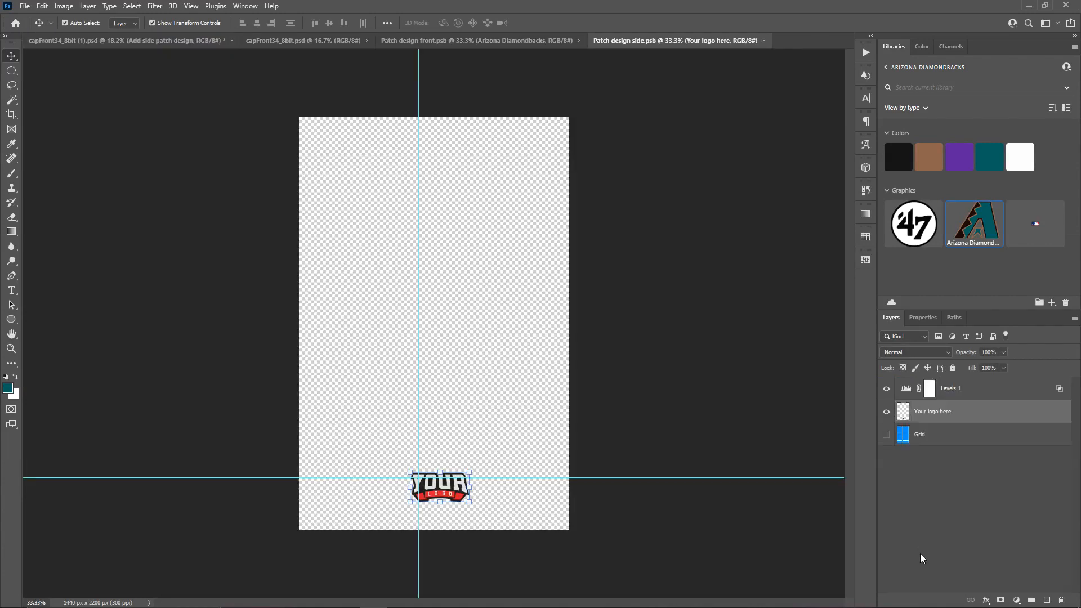
{"action": "left_click", "coordinate": [578, 41]}
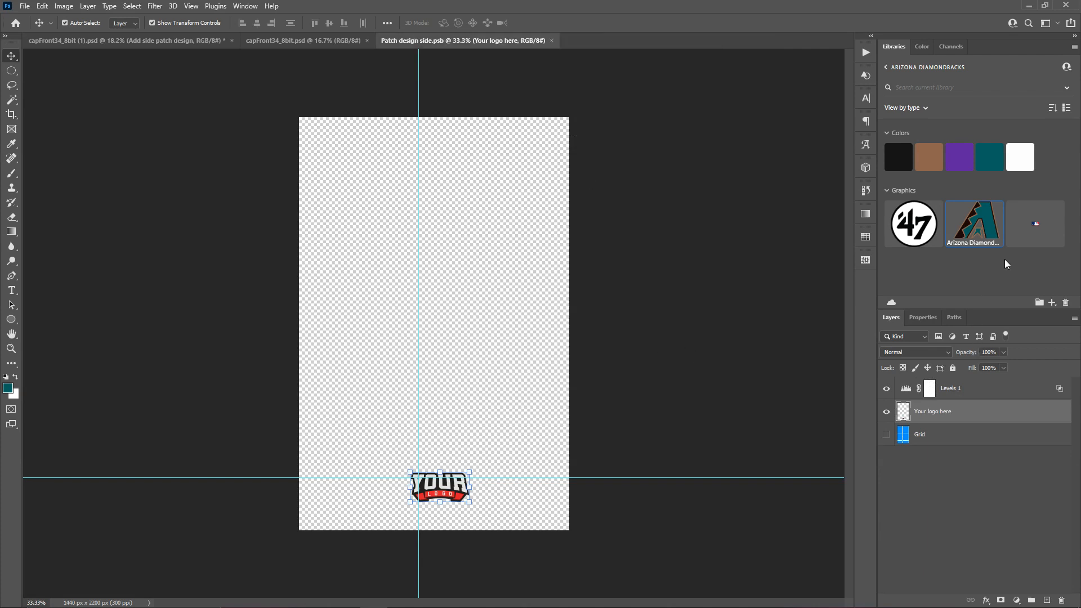
- Replace the placeholder logo with the MLB library graphic at about 83% scale, its lettering masked out, and save the side patch design
{"action": "left_click_drag", "start_coordinate": [674, 279], "coordinate": [419, 313]}
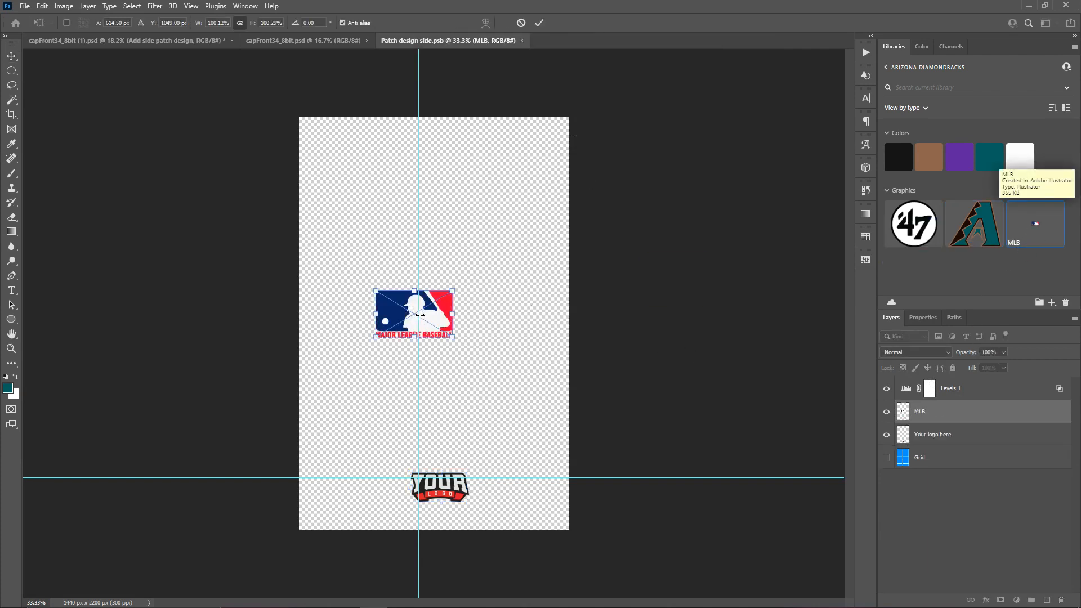
{"action": "left_click_drag", "start_coordinate": [434, 318], "coordinate": [444, 469]}
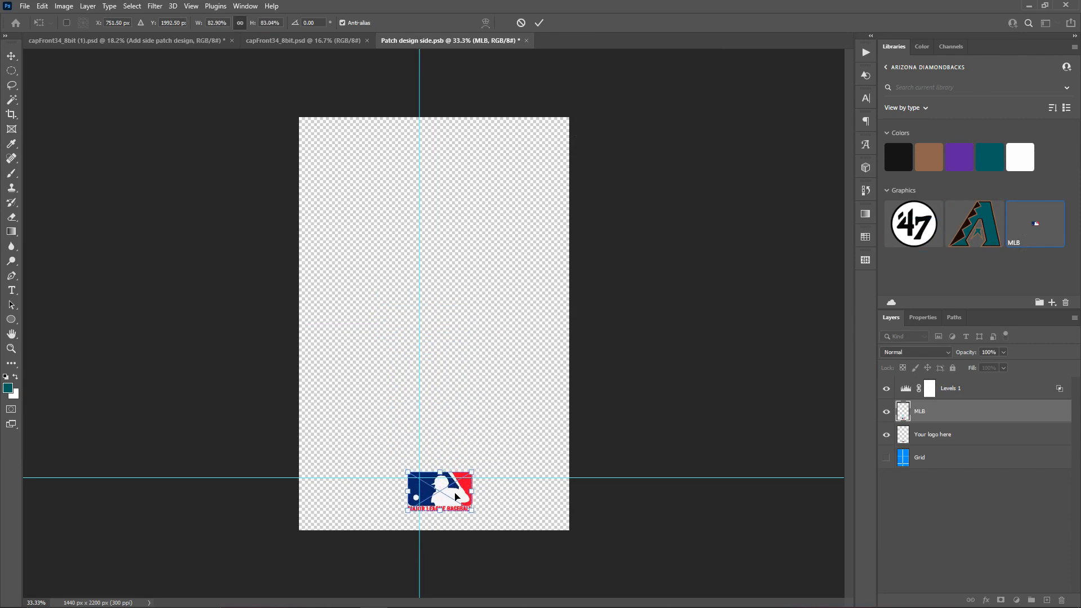
{"action": "left_click", "coordinate": [886, 438]}
{"action": "key", "text": "Return"}
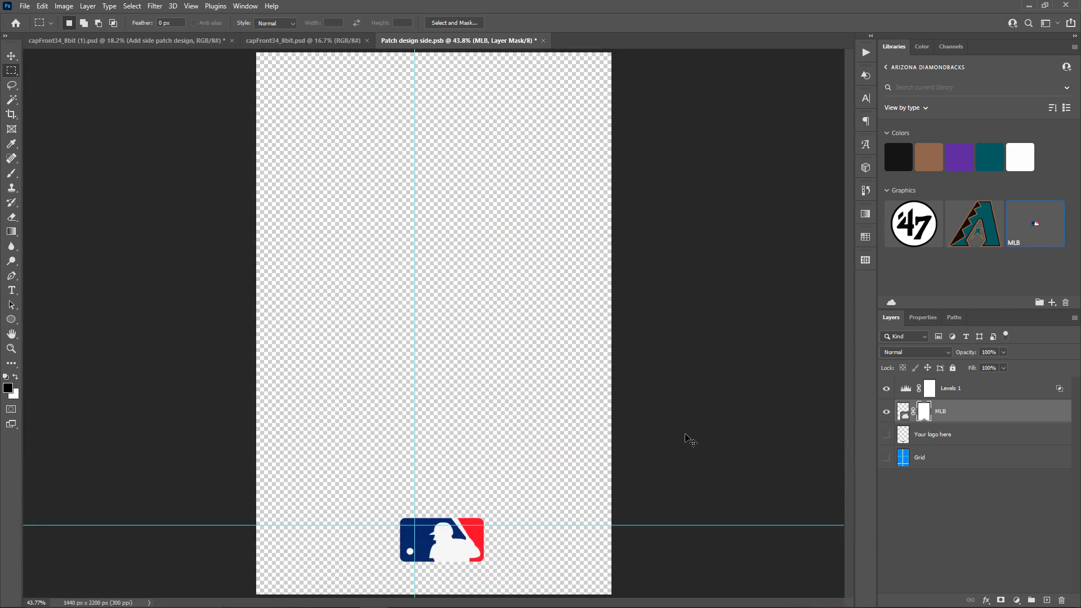
{"action": "key", "text": "ctrl+s"}
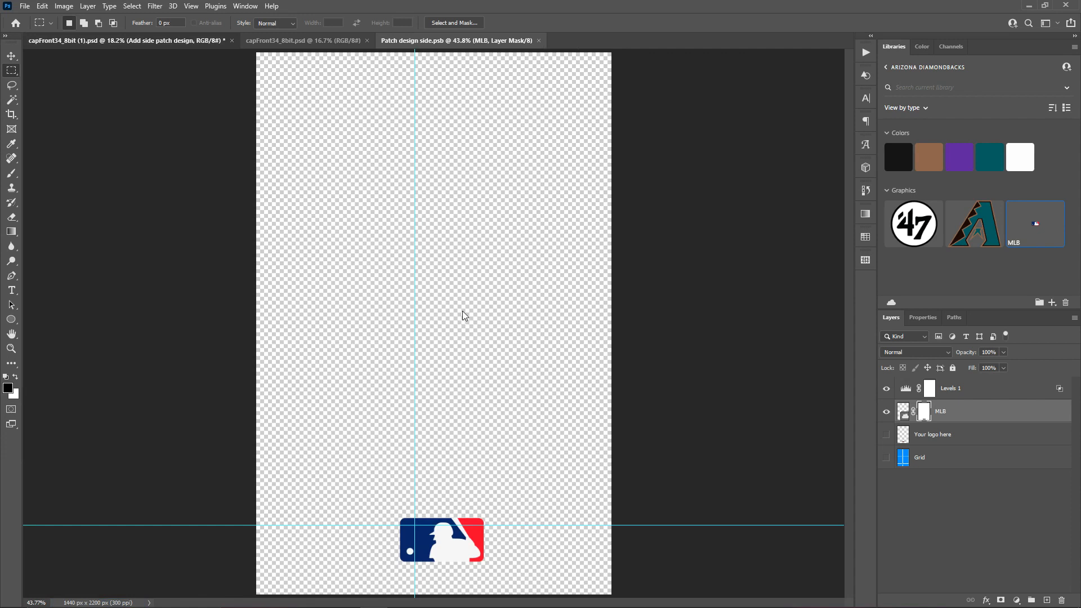
{"action": "left_click", "coordinate": [144, 42]}
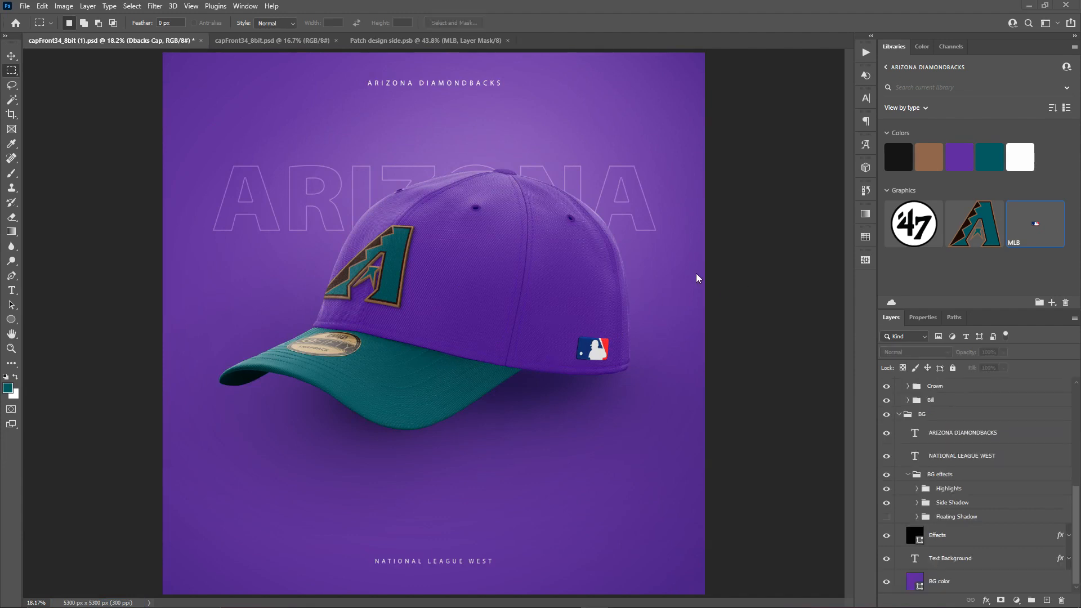
- Toggle the background Highlights group off and on, and swap the Side Shadow group for the Floating Shadow group
{"action": "left_click", "coordinate": [887, 491]}
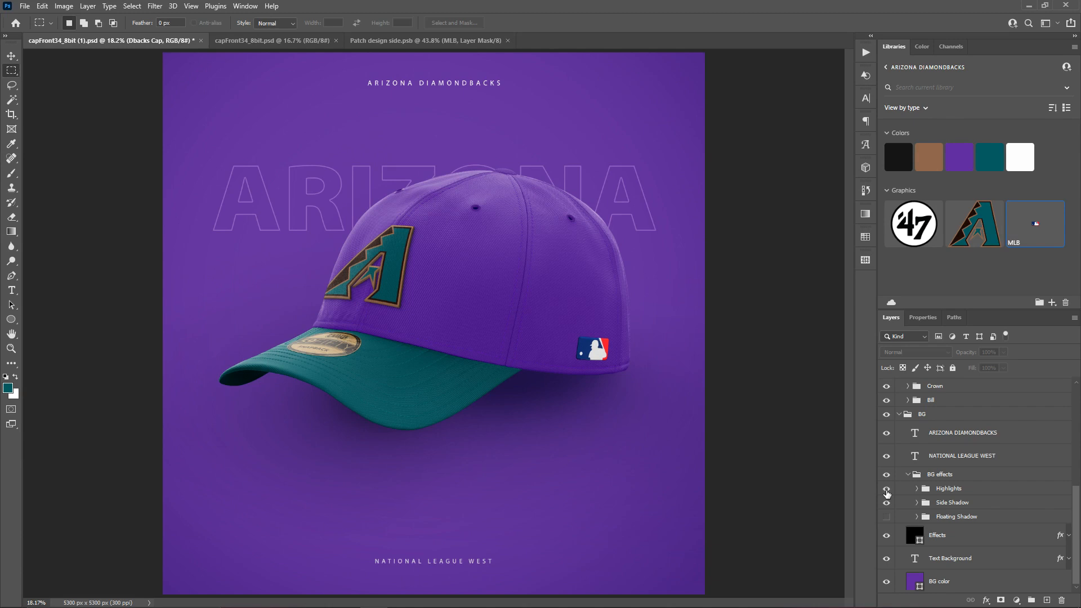
{"action": "left_click", "coordinate": [886, 489]}
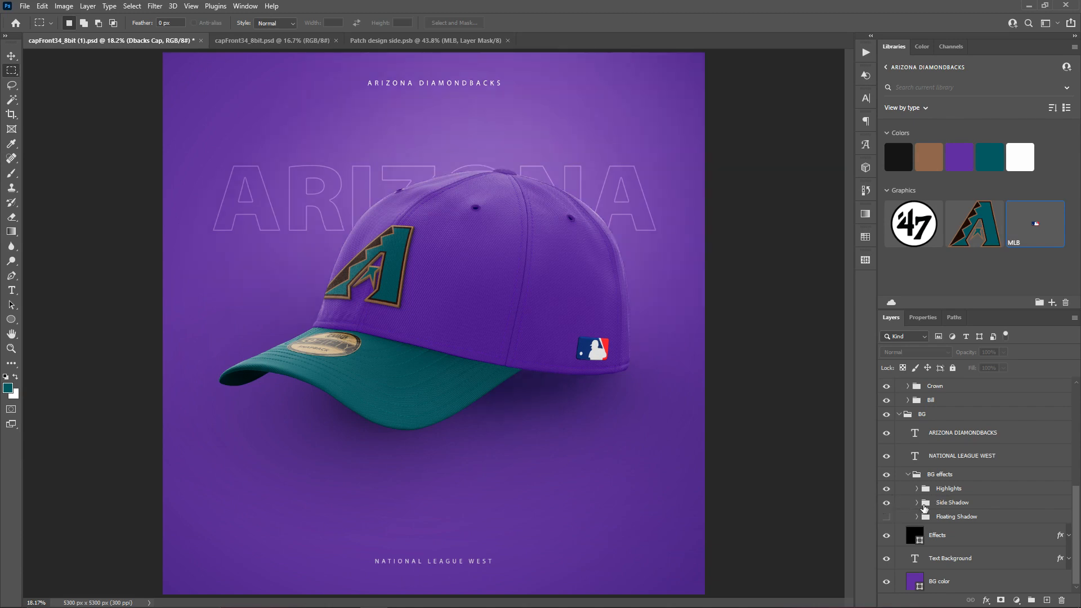
{"action": "left_click", "coordinate": [952, 507]}
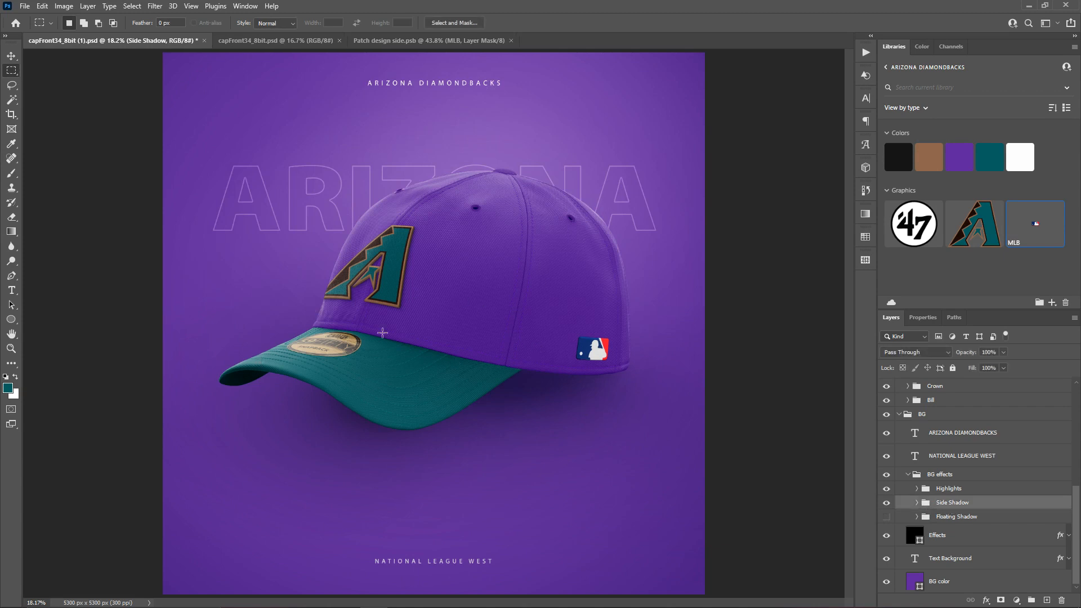
{"action": "left_click", "coordinate": [887, 504]}
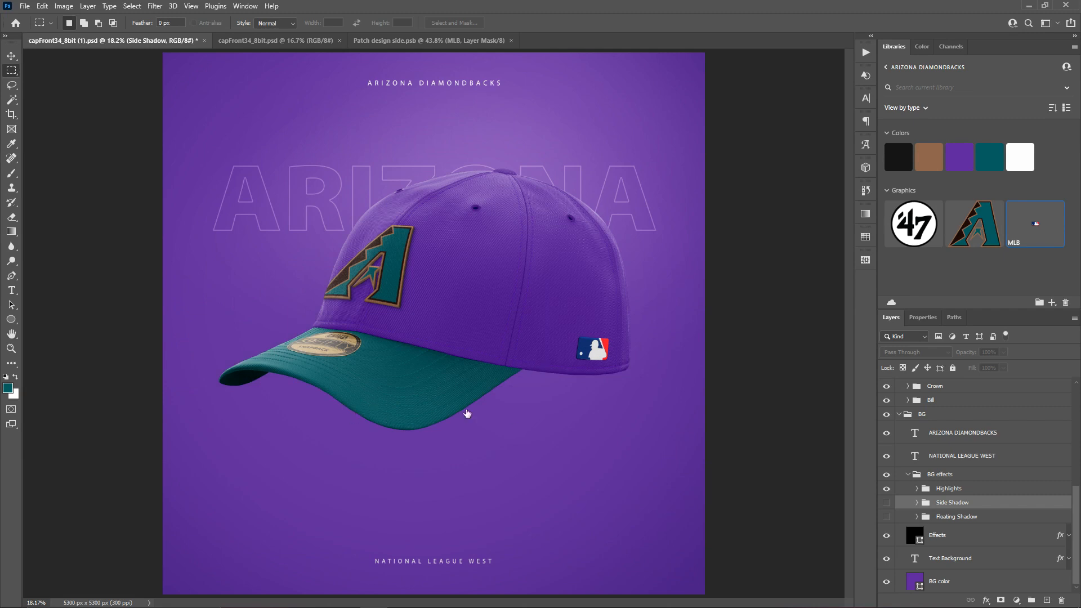
{"action": "left_click", "coordinate": [886, 517]}
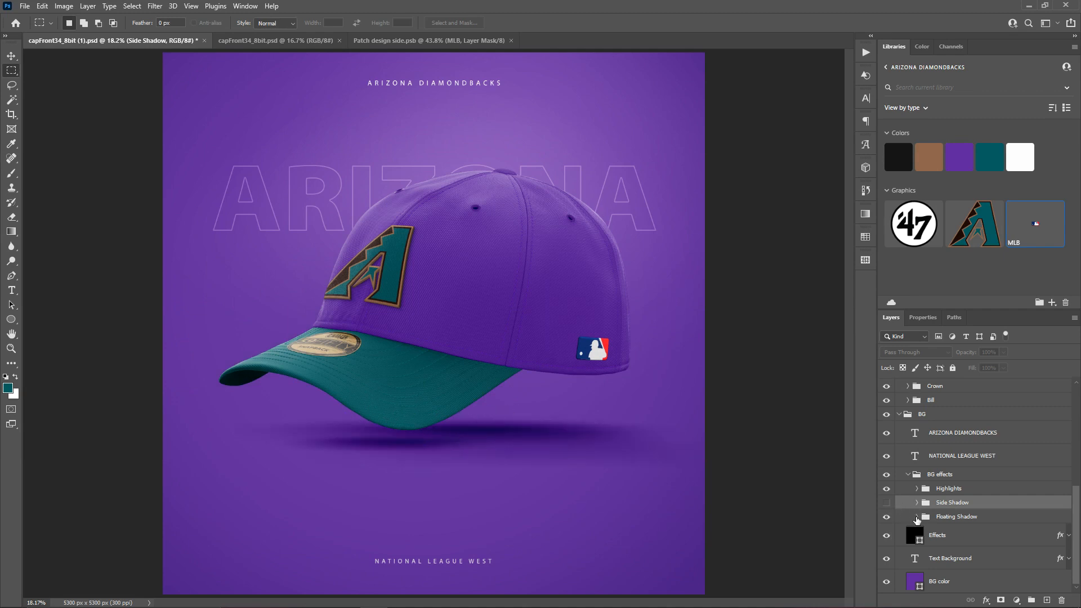
- Look through the layers inside the Floating Shadow group, and switch the cap's shadow back to the Side Shadow group
{"action": "left_click", "coordinate": [918, 516]}
{"action": "scroll", "coordinate": [966, 489], "scroll_direction": "down", "scroll_amount": 3}
{"action": "scroll", "coordinate": [967, 492], "scroll_direction": "down", "scroll_amount": 2}
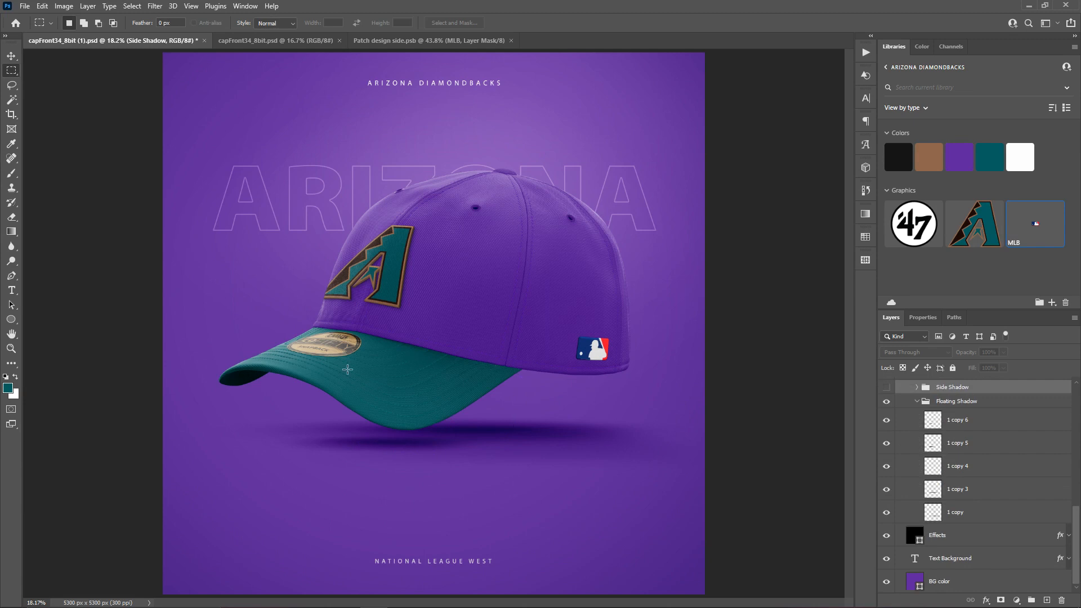
{"action": "scroll", "coordinate": [964, 466], "scroll_direction": "up", "scroll_amount": 2}
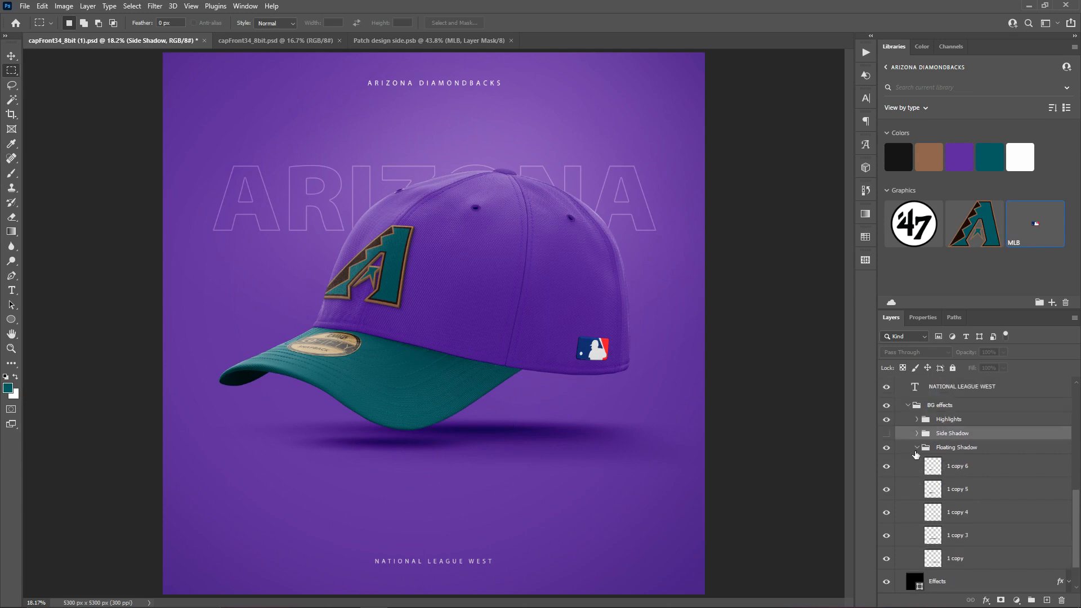
{"action": "left_click", "coordinate": [917, 447]}
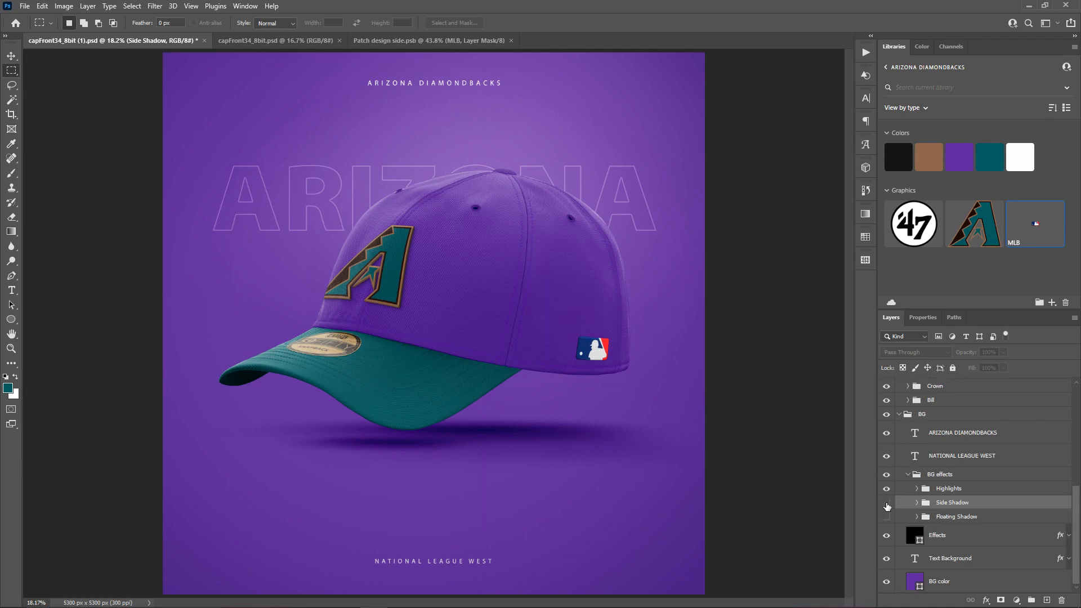
{"action": "left_click", "coordinate": [886, 503]}
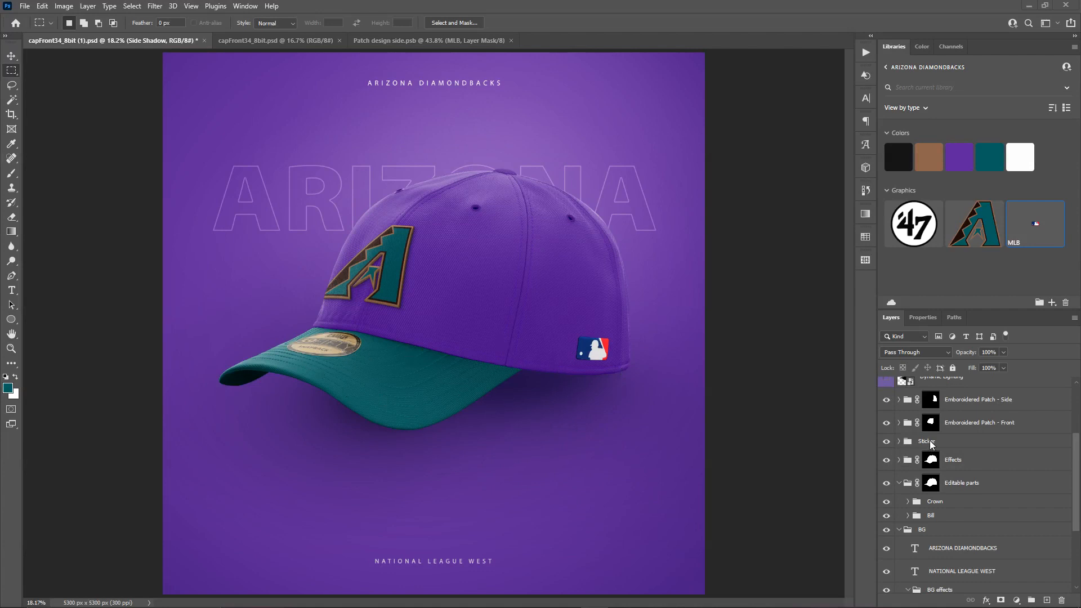
- Open the Add Sticker Design here smart object from the Sticker group of the cap mockup
{"action": "left_click", "coordinate": [899, 444]}
{"action": "scroll", "coordinate": [973, 473], "scroll_direction": "down", "scroll_amount": 3}
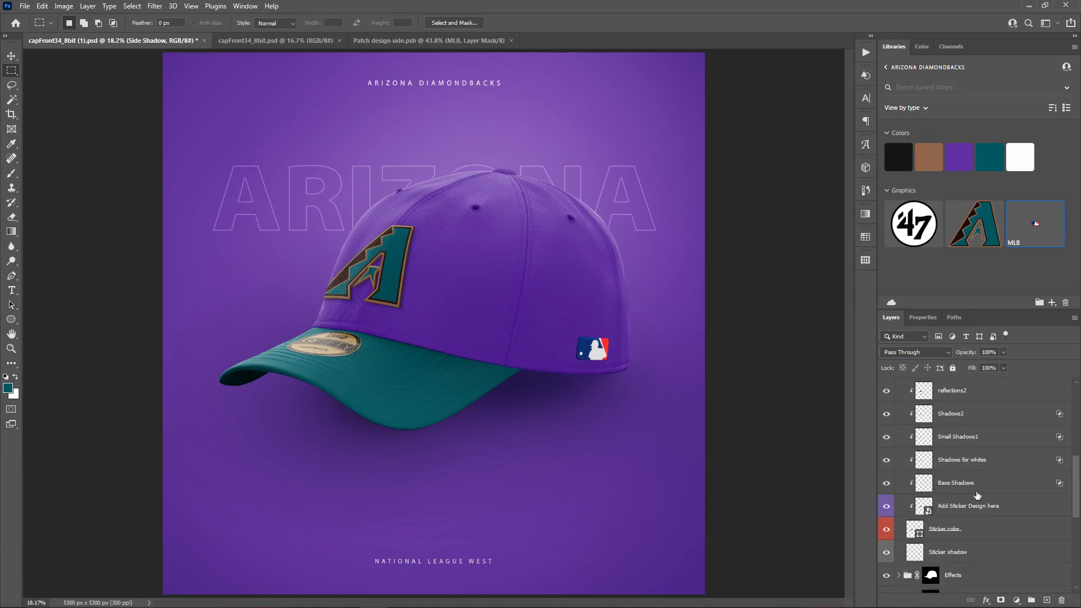
{"action": "double_click", "coordinate": [929, 511]}
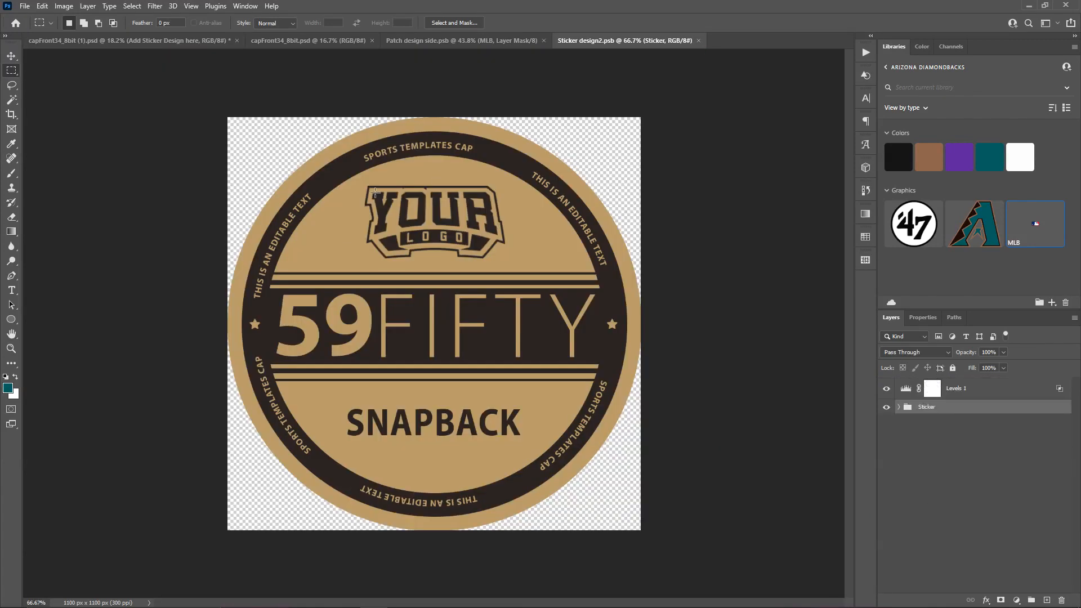
- Expand the Sticker group and toggle the LOGO layer off and on to identify the sticker's placeholder logo
{"action": "left_click", "coordinate": [900, 408]}
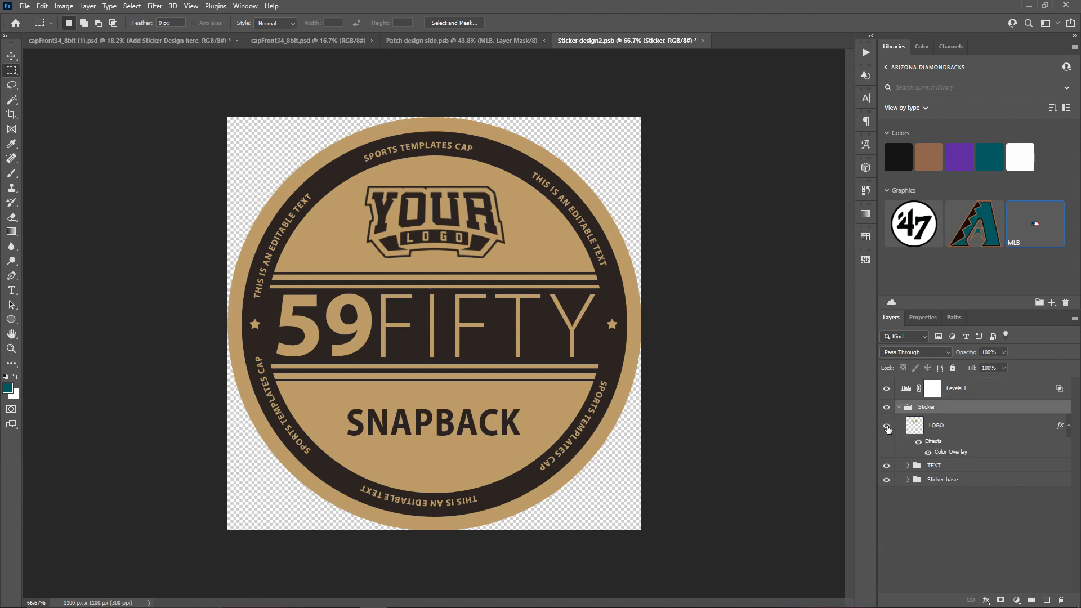
{"action": "left_click", "coordinate": [887, 427]}
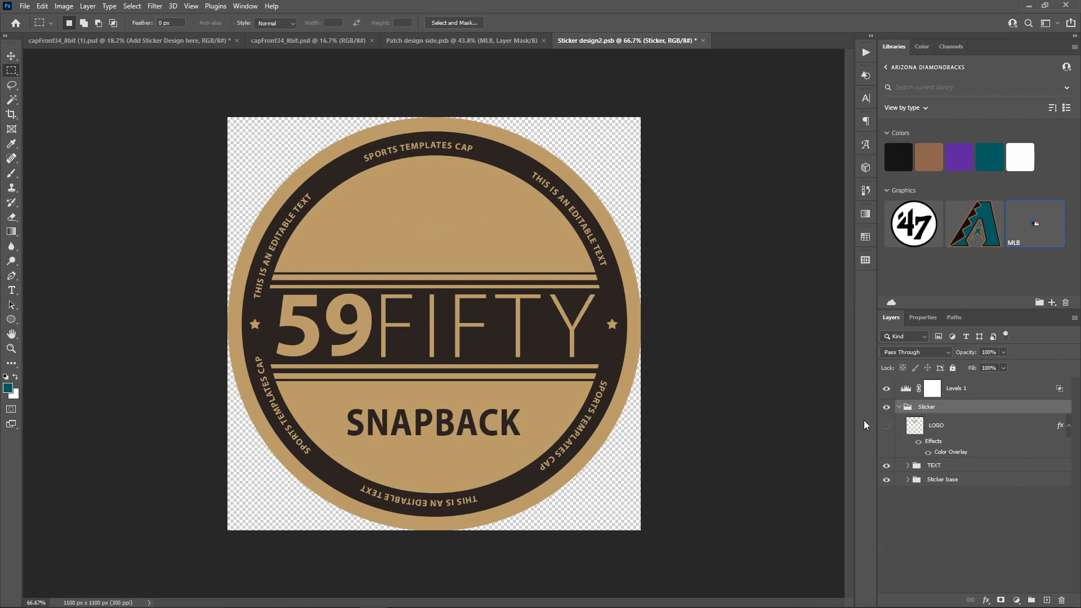
{"action": "left_click", "coordinate": [886, 426]}
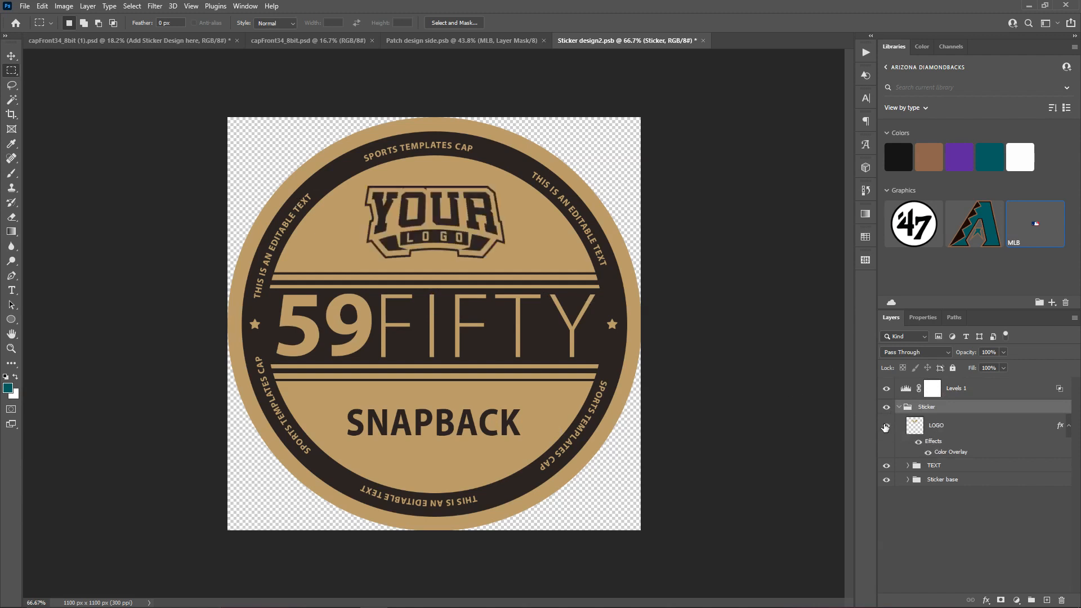
- Expand the TEXT group and inspect the SPORTS TEMPLATES CAP, SNAPBACK, 59 and FIFTY text layers on the sticker
{"action": "left_click", "coordinate": [907, 466]}
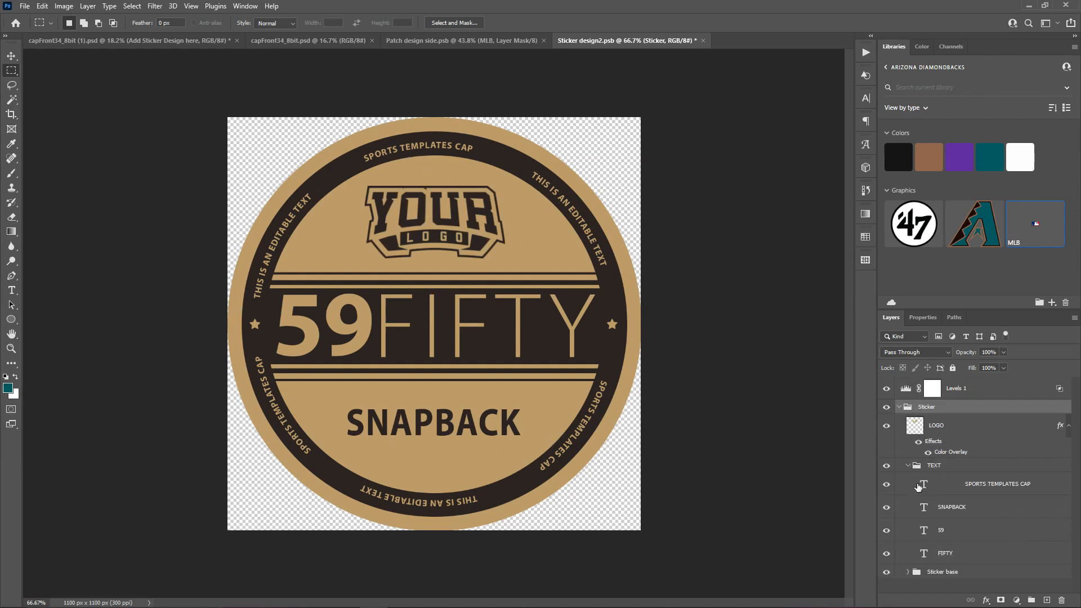
{"action": "left_click", "coordinate": [965, 487]}
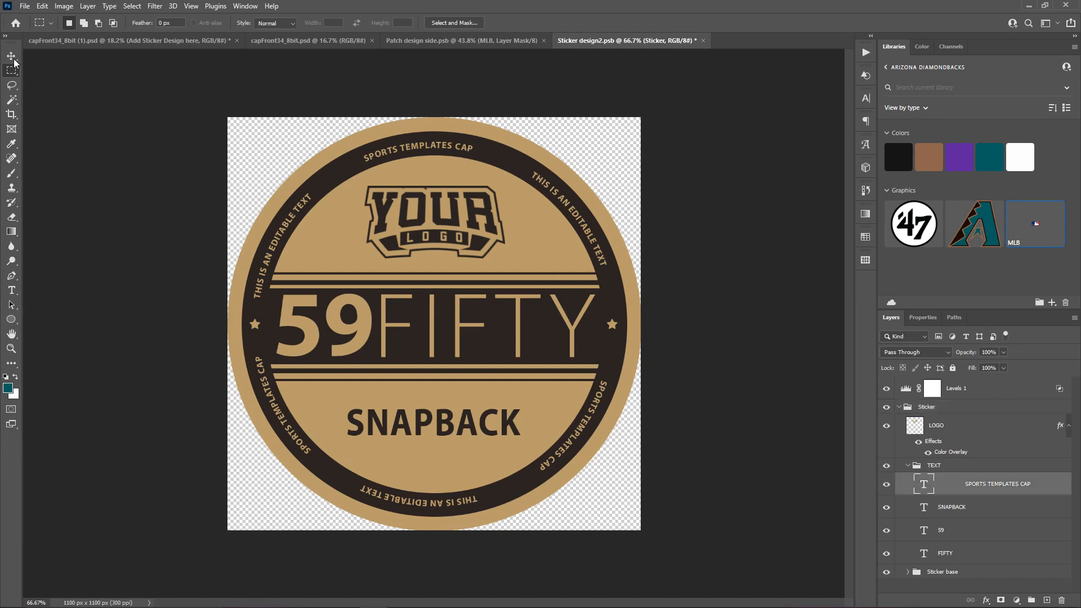
{"action": "key", "text": "v"}
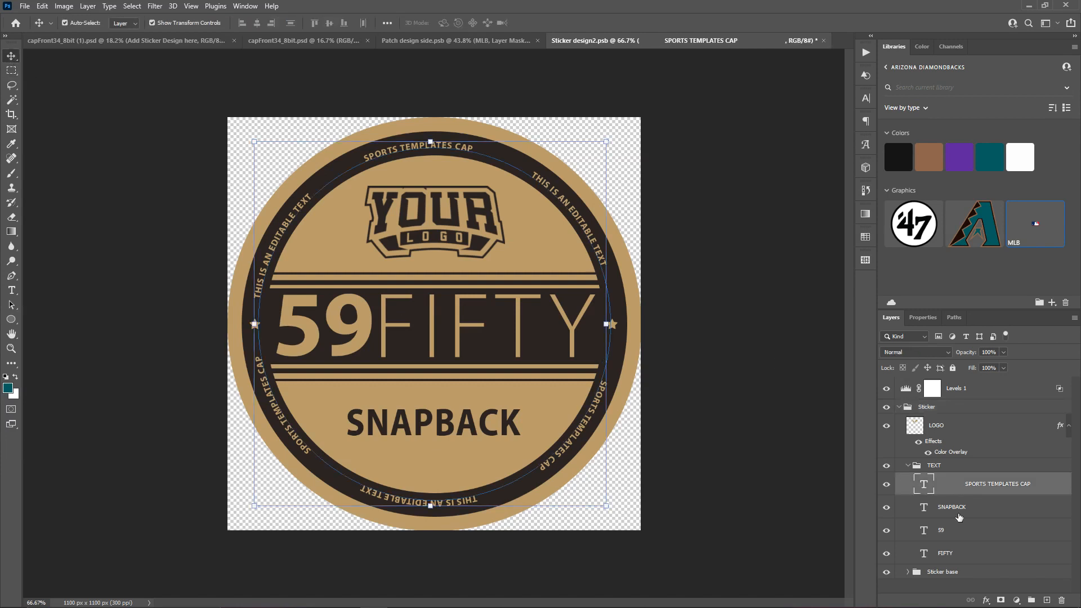
{"action": "left_click", "coordinate": [959, 510]}
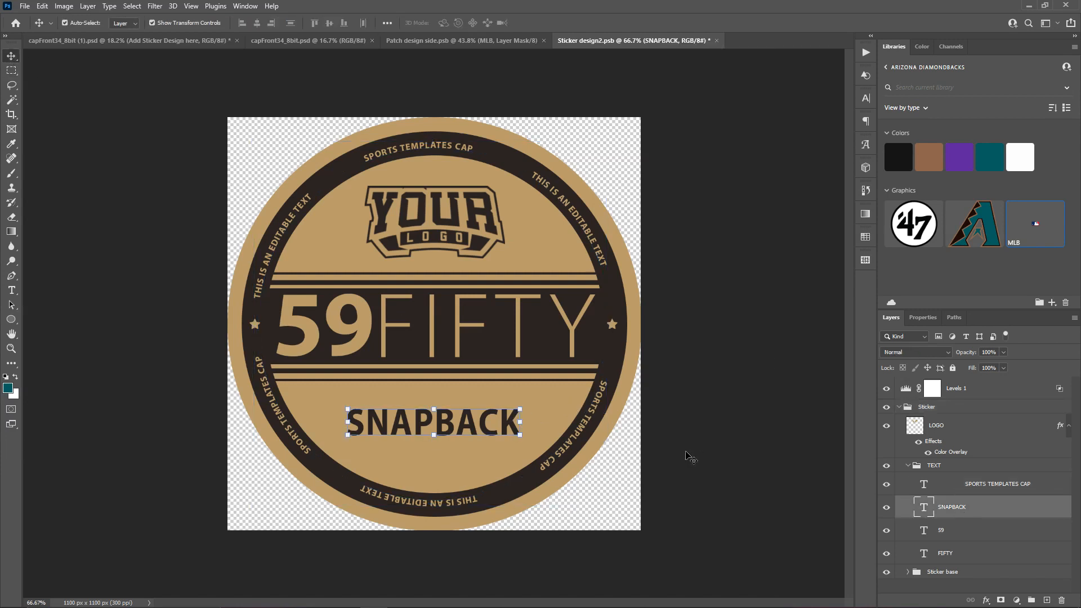
{"action": "left_click", "coordinate": [936, 531]}
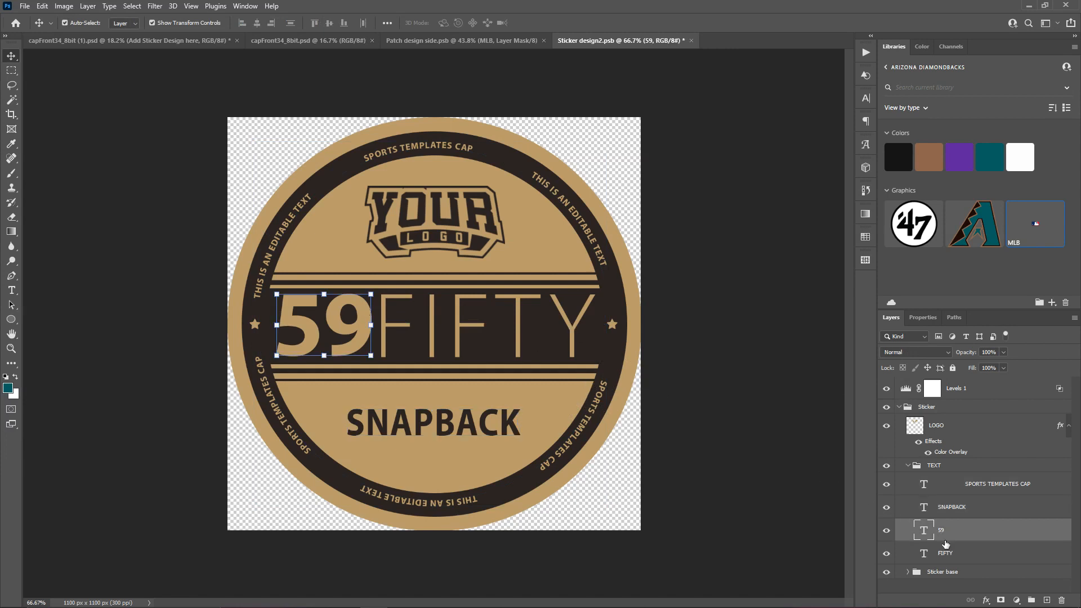
{"action": "left_click", "coordinate": [949, 555]}
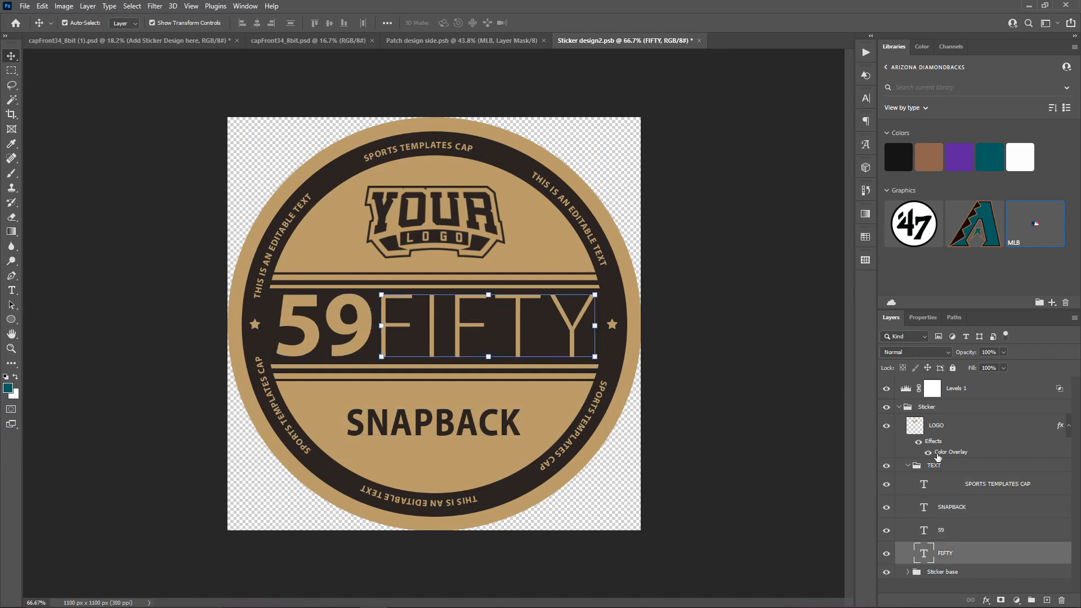
- Expand the Sticker base group and inspect its Stars and BASE shape layers
{"action": "left_click", "coordinate": [908, 573]}
{"action": "scroll", "coordinate": [971, 467], "scroll_direction": "down", "scroll_amount": 3}
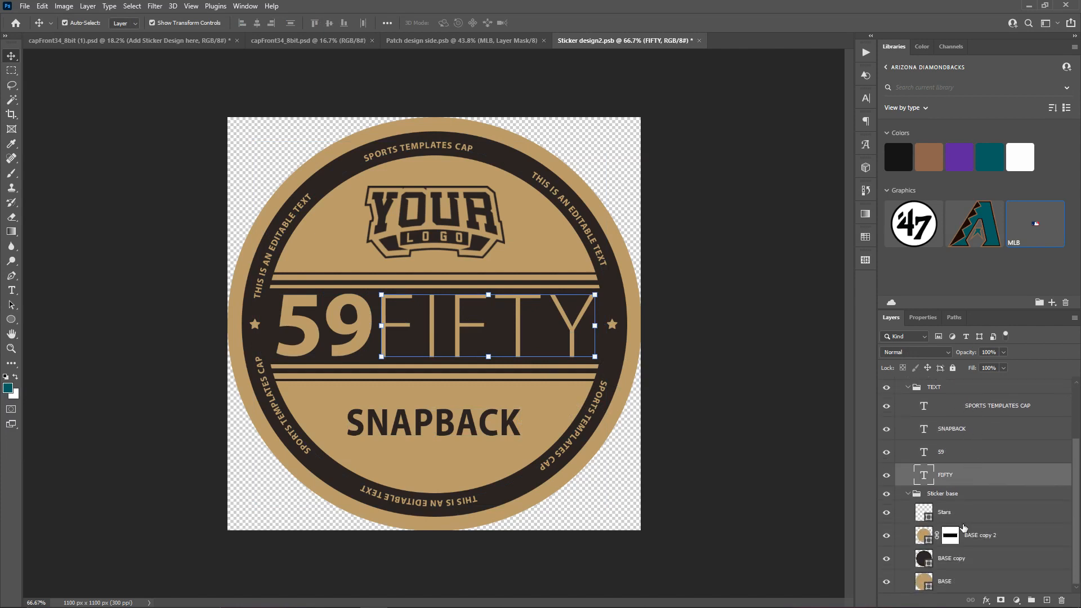
{"action": "left_click", "coordinate": [955, 515]}
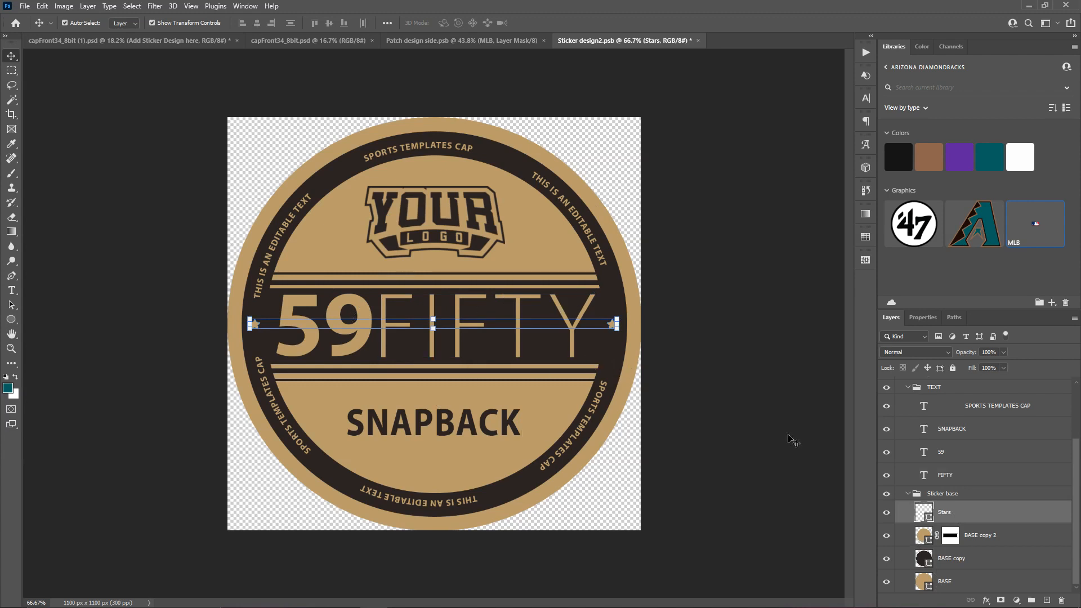
- Return to the cap mockup document and show the Dbacks Cap reference photo layer with it selected
{"action": "left_click", "coordinate": [82, 41]}
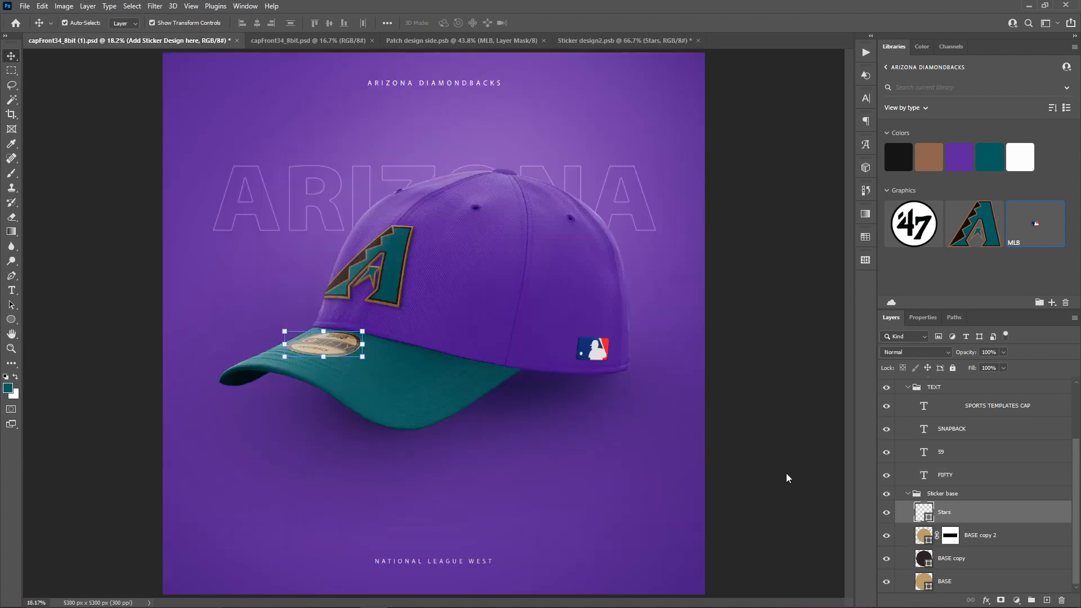
{"action": "scroll", "coordinate": [962, 487], "scroll_direction": "up", "scroll_amount": 3}
{"action": "scroll", "coordinate": [958, 478], "scroll_direction": "up", "scroll_amount": 3}
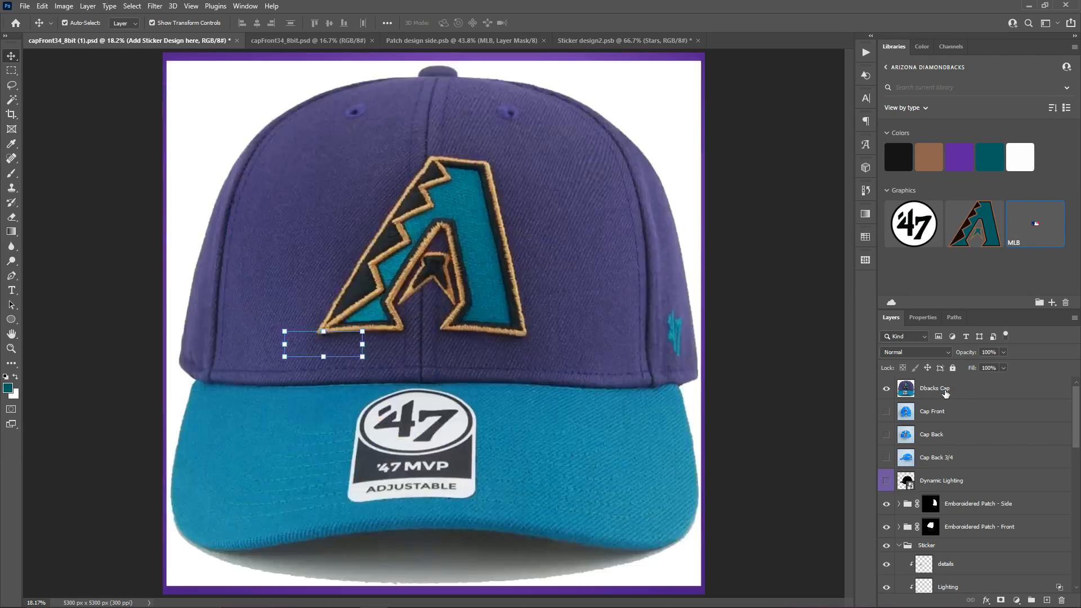
{"action": "left_click", "coordinate": [946, 393]}
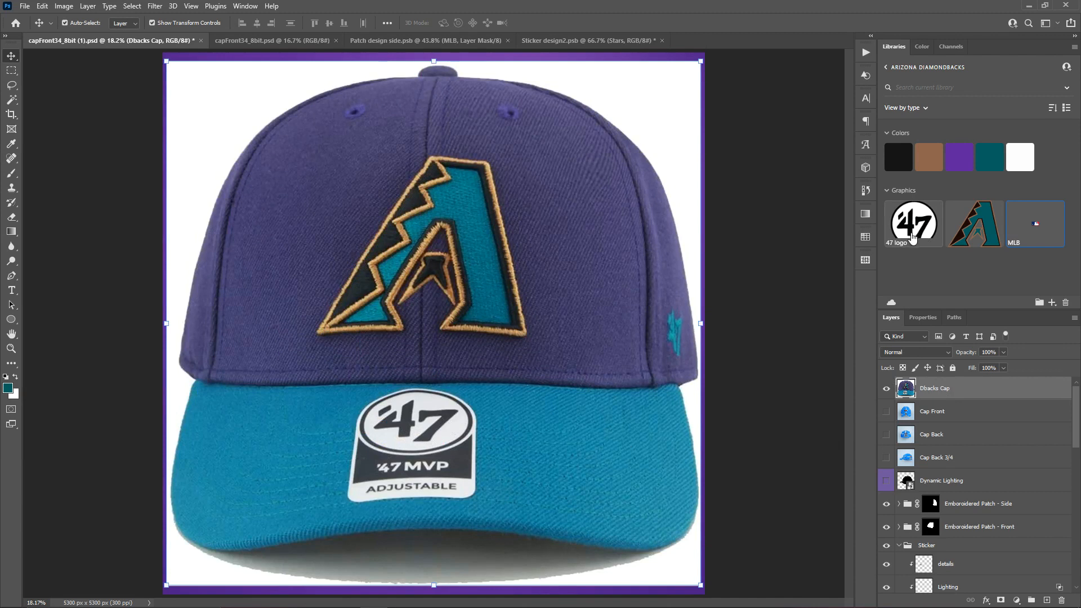
- Hide the Dbacks Cap reference photo, then place the 47 logo graphic above the Sticker group in the sticker document and centre it over the round sticker
{"action": "left_click", "coordinate": [886, 389]}
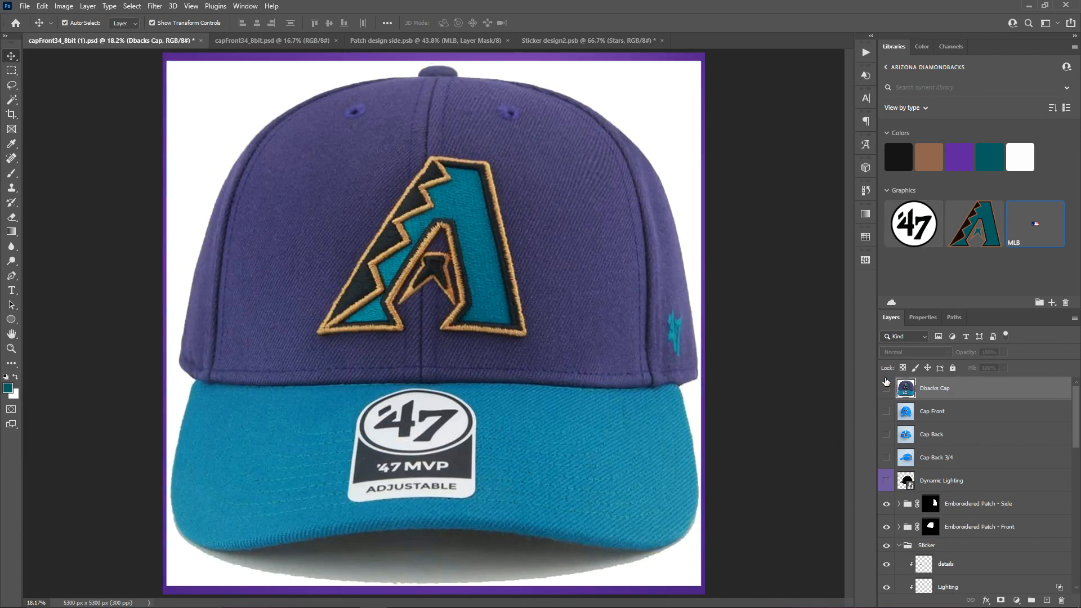
{"action": "left_click", "coordinate": [574, 42]}
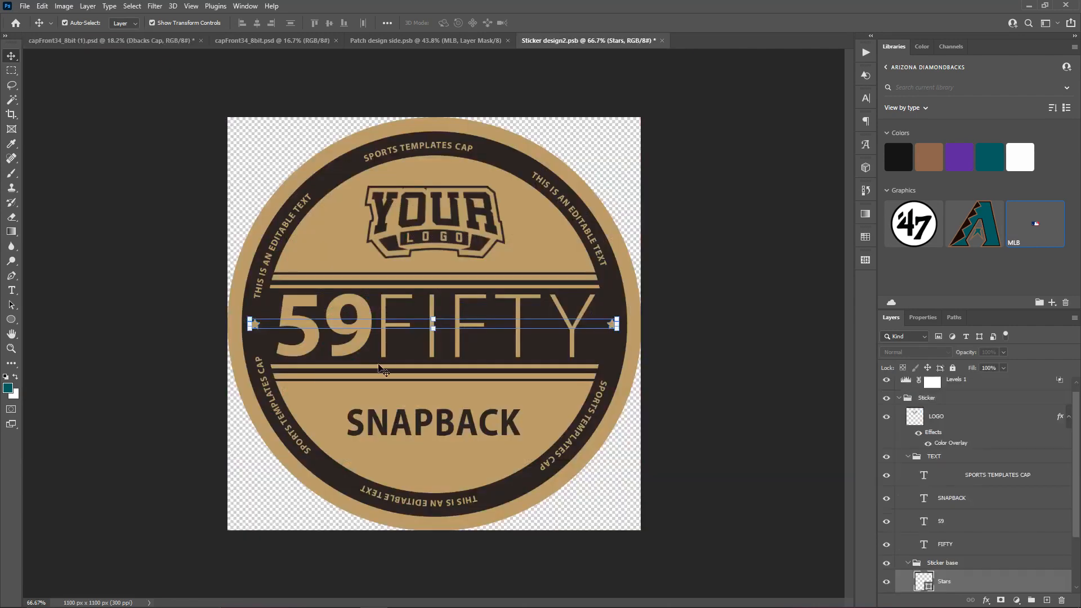
{"action": "scroll", "coordinate": [983, 467], "scroll_direction": "up", "scroll_amount": 1}
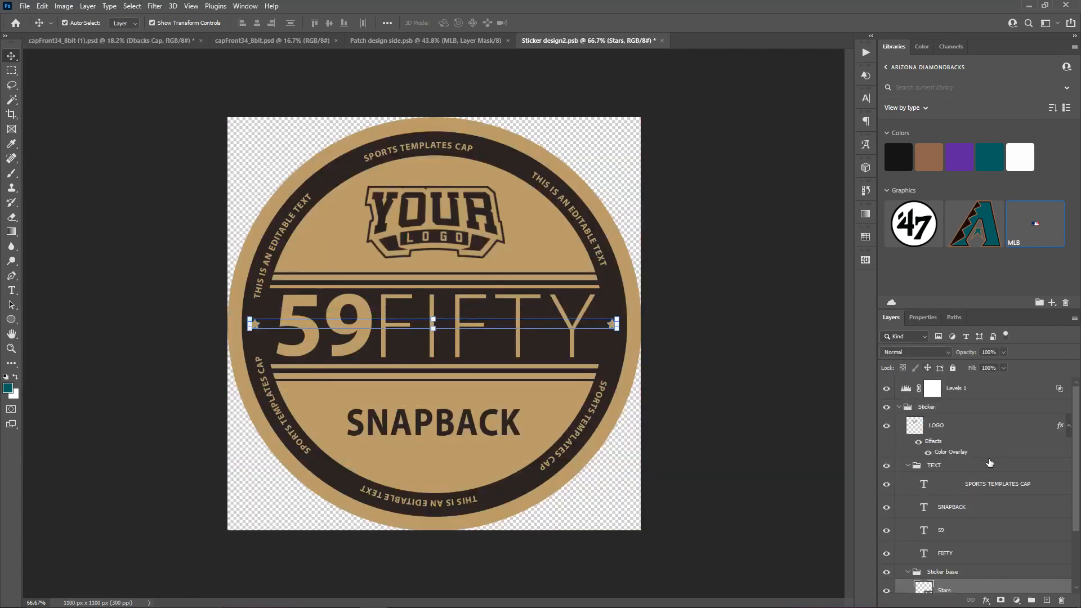
{"action": "left_click", "coordinate": [949, 408]}
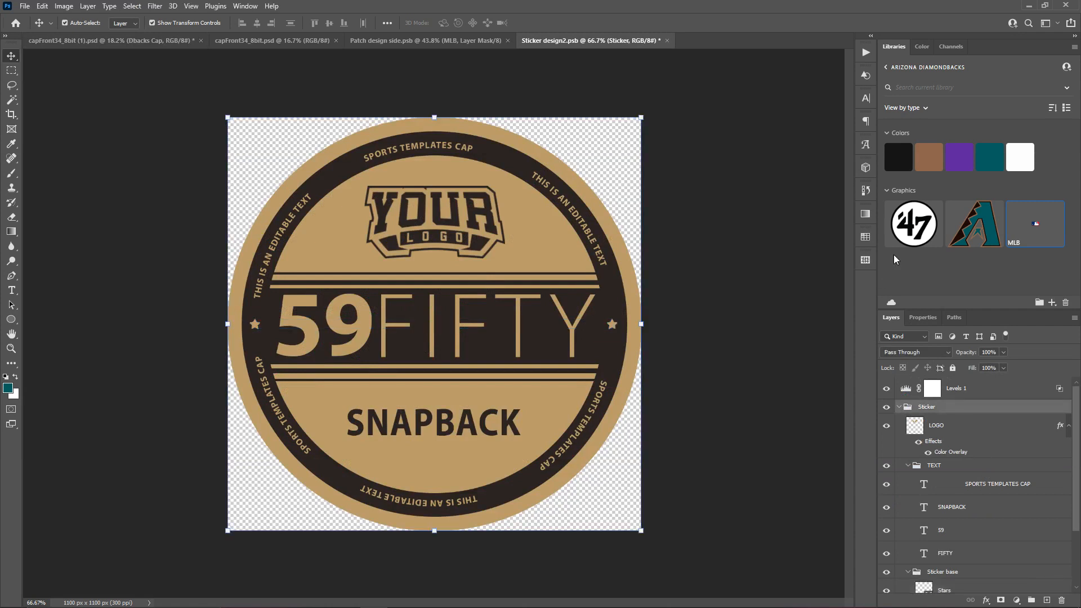
{"action": "left_click_drag", "start_coordinate": [478, 306], "coordinate": [479, 306]}
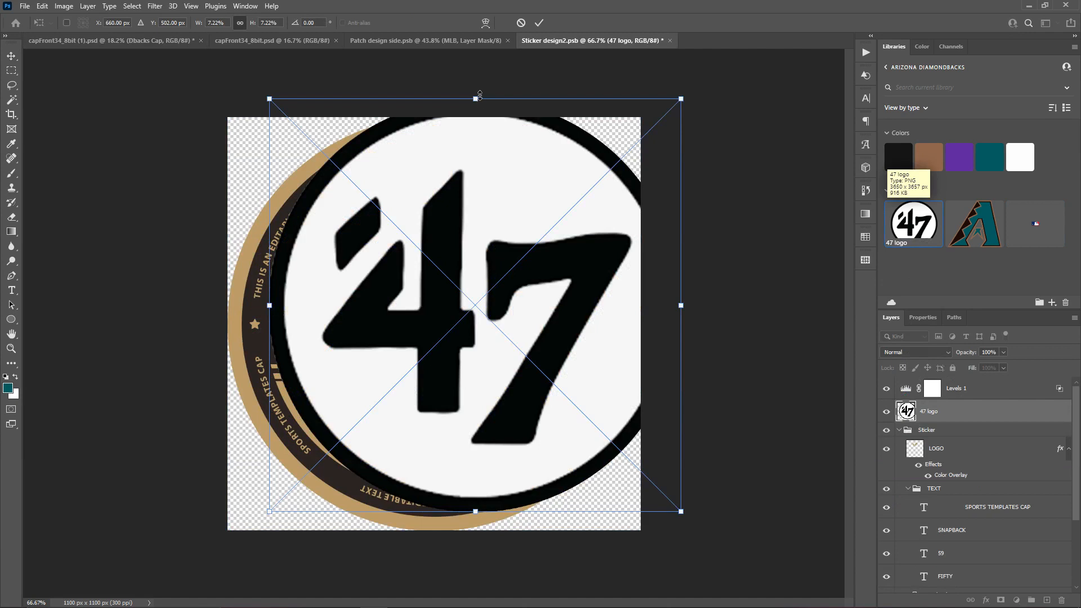
{"action": "left_click", "coordinate": [11, 56]}
{"action": "left_click_drag", "start_coordinate": [501, 170], "coordinate": [453, 176]}
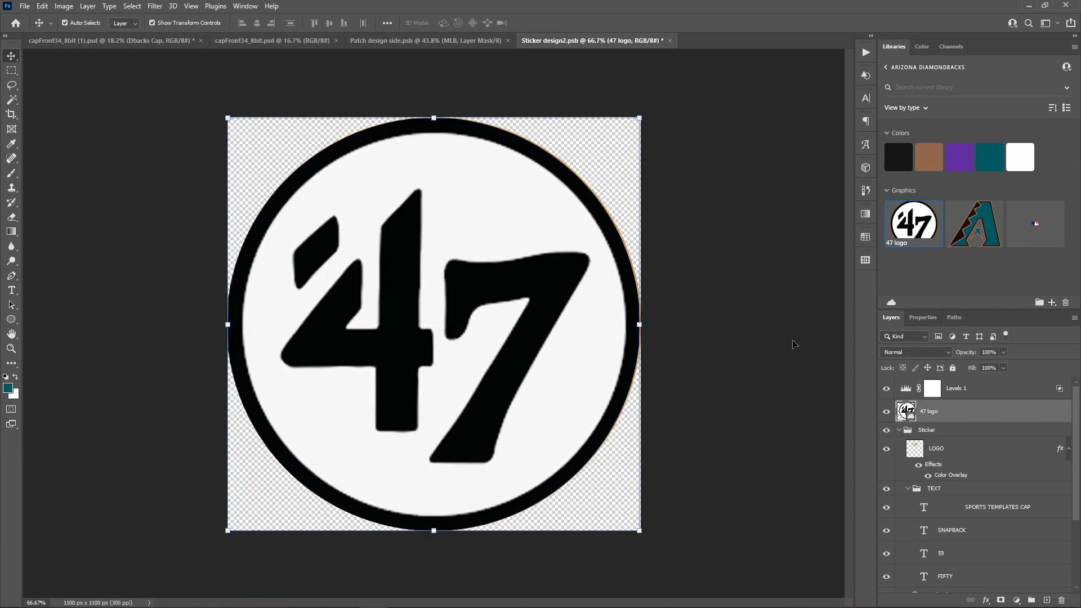
- Hide the original Sticker group, save the sticker design, and check the 47 sticker up close on the cap mockup's bill
{"action": "left_click", "coordinate": [886, 430]}
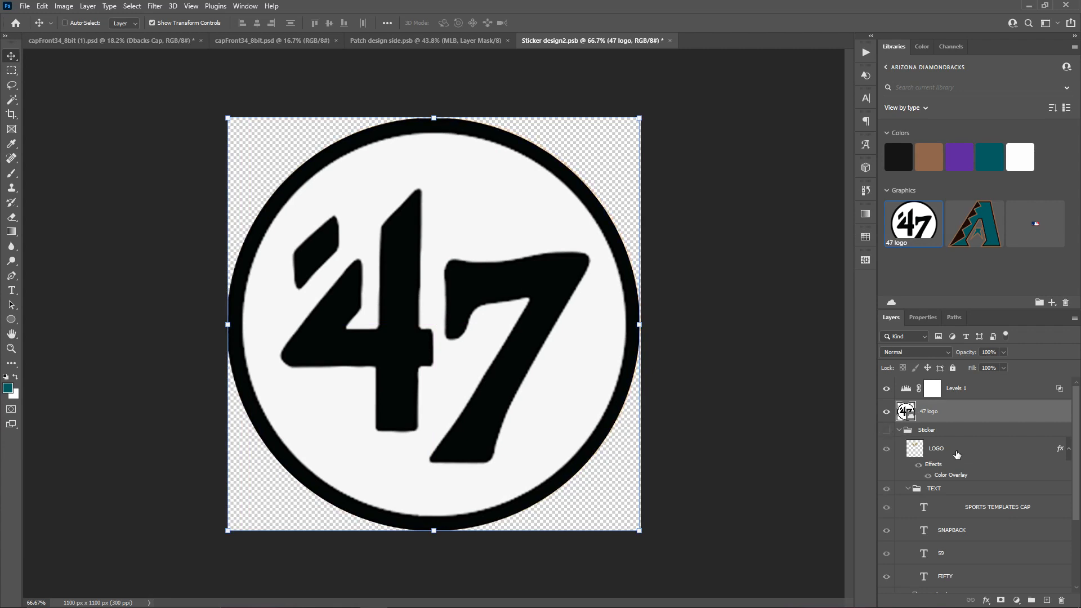
{"action": "key", "text": "ctrl+s"}
{"action": "left_click", "coordinate": [104, 40]}
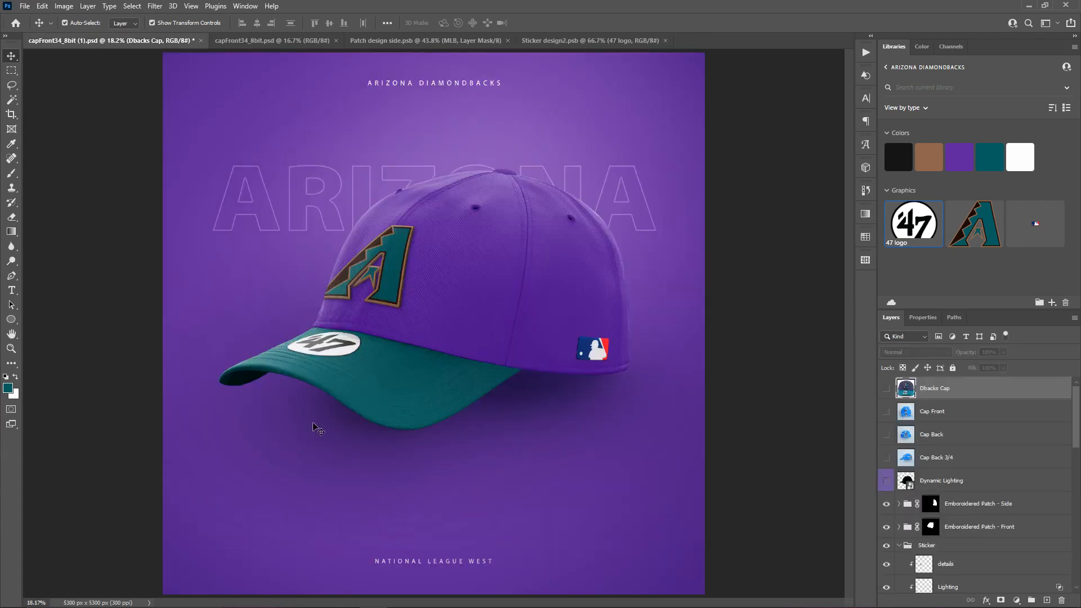
{"action": "key", "text": "ctrl+plus"}
{"action": "key", "text": "ctrl+plus"}
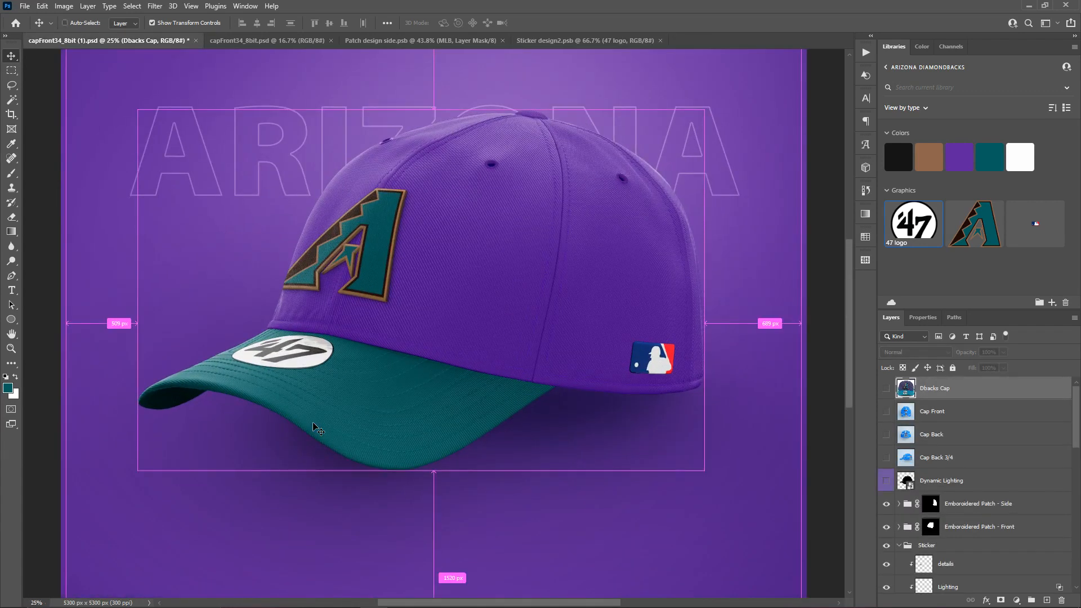
{"action": "key", "text": "ctrl+plus"}
{"action": "key", "text": "ctrl+plus"}
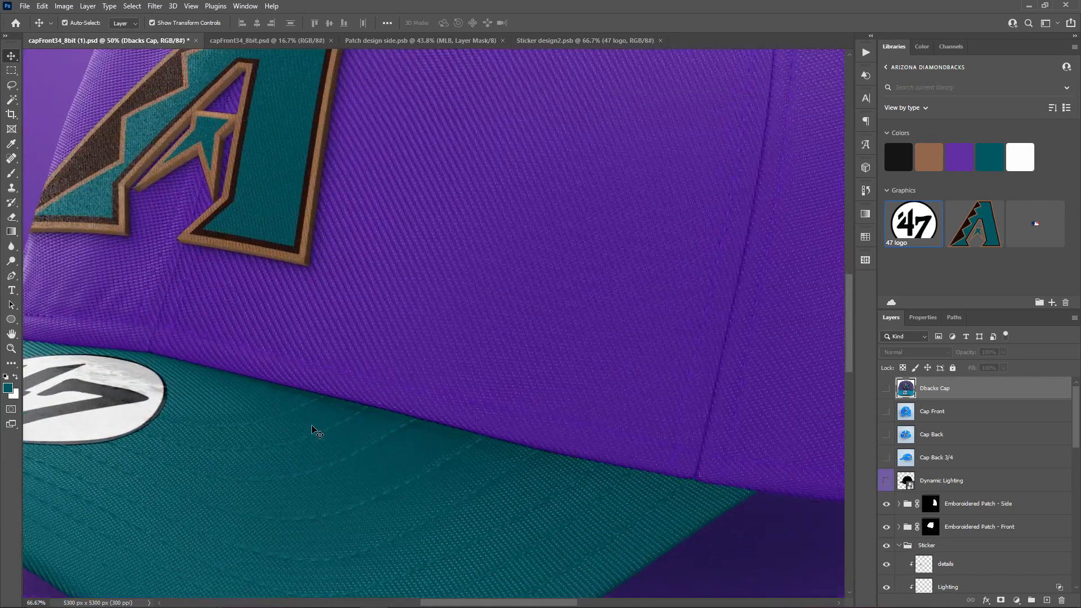
{"action": "left_click_drag", "start_coordinate": [102, 448], "coordinate": [381, 453]}
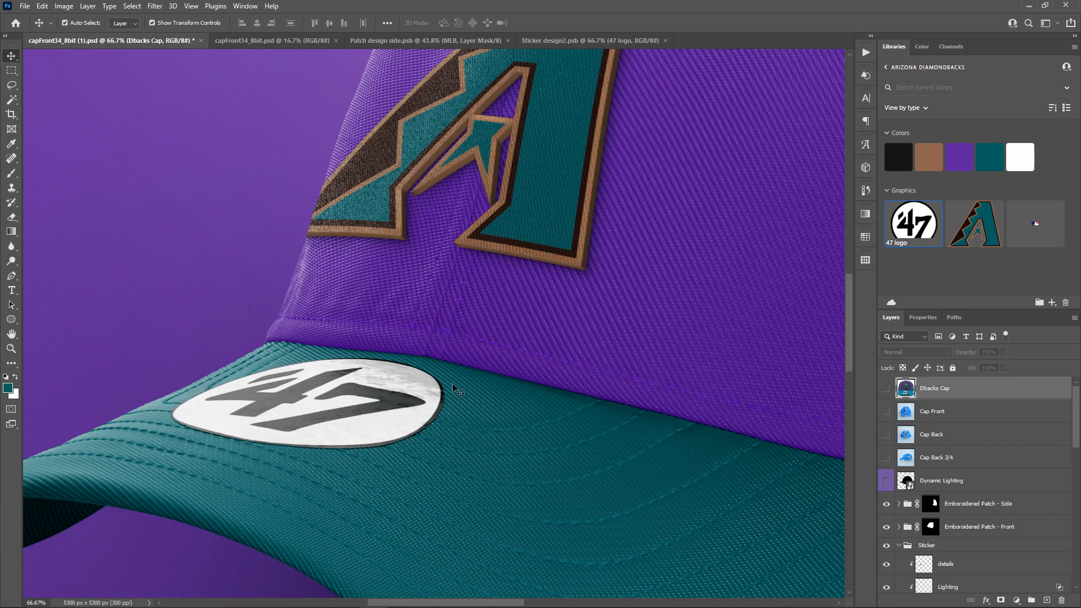
{"action": "key", "text": "ctrl+0"}
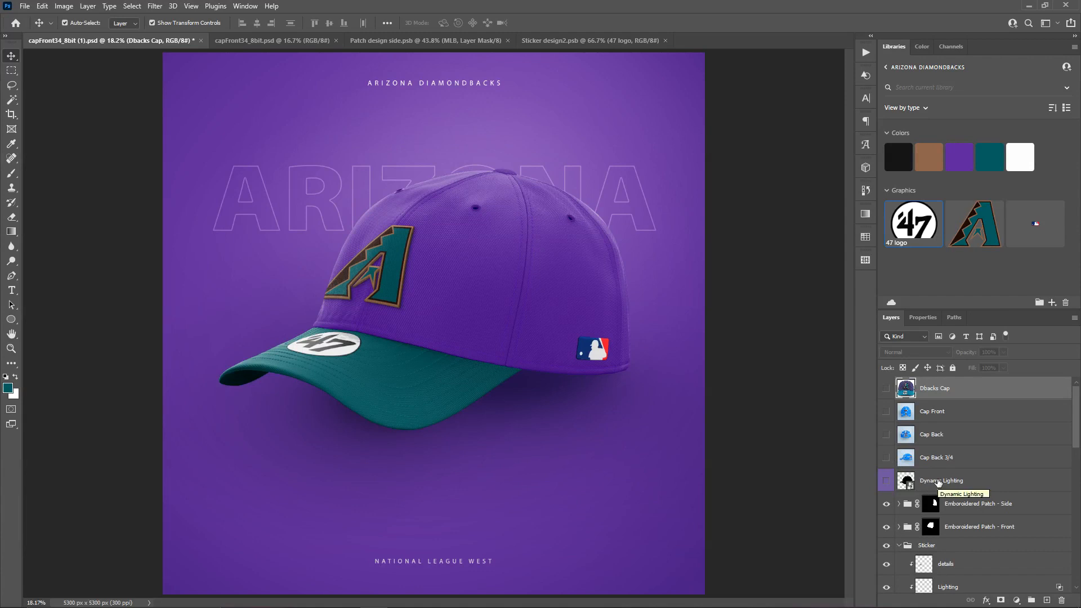
- Show the Dynamic Lighting layer in the cap mockup and close the Patch design side and Sticker design2 documents
{"action": "left_click", "coordinate": [886, 480]}
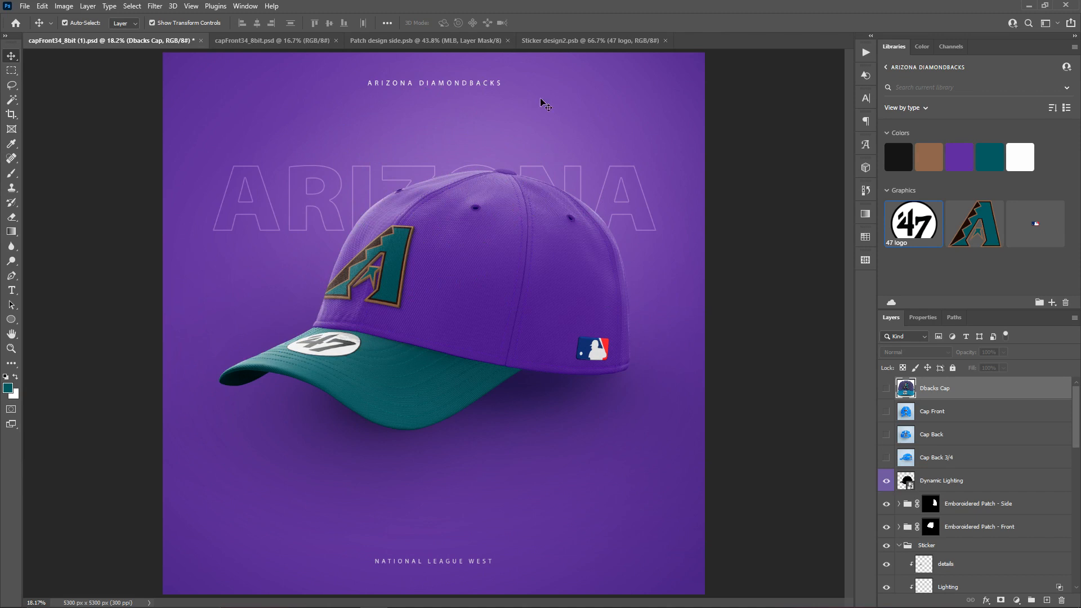
{"action": "left_click", "coordinate": [507, 41]}
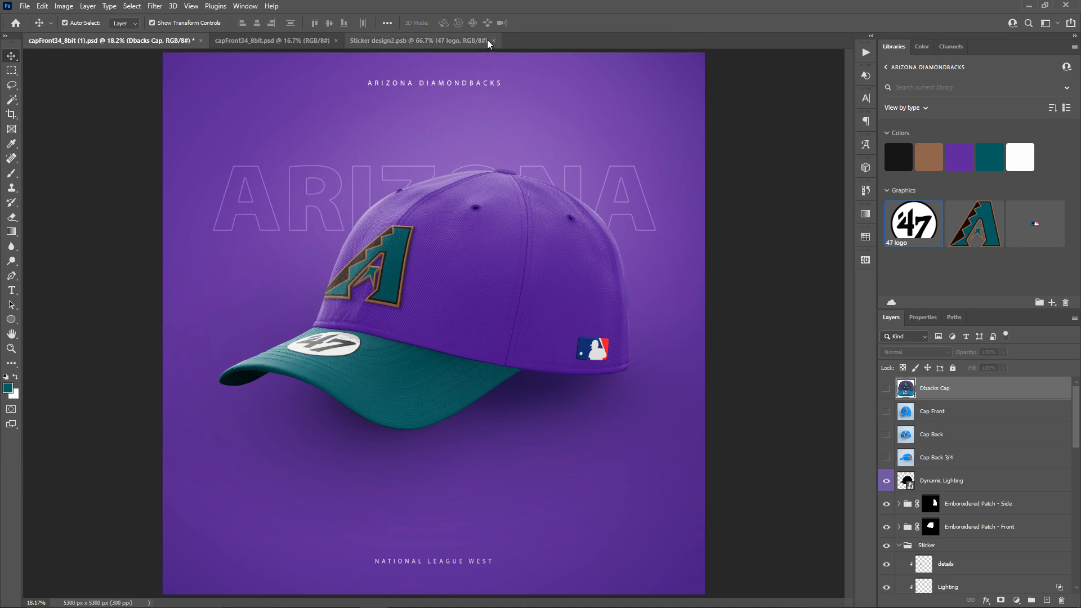
{"action": "left_click", "coordinate": [494, 40]}
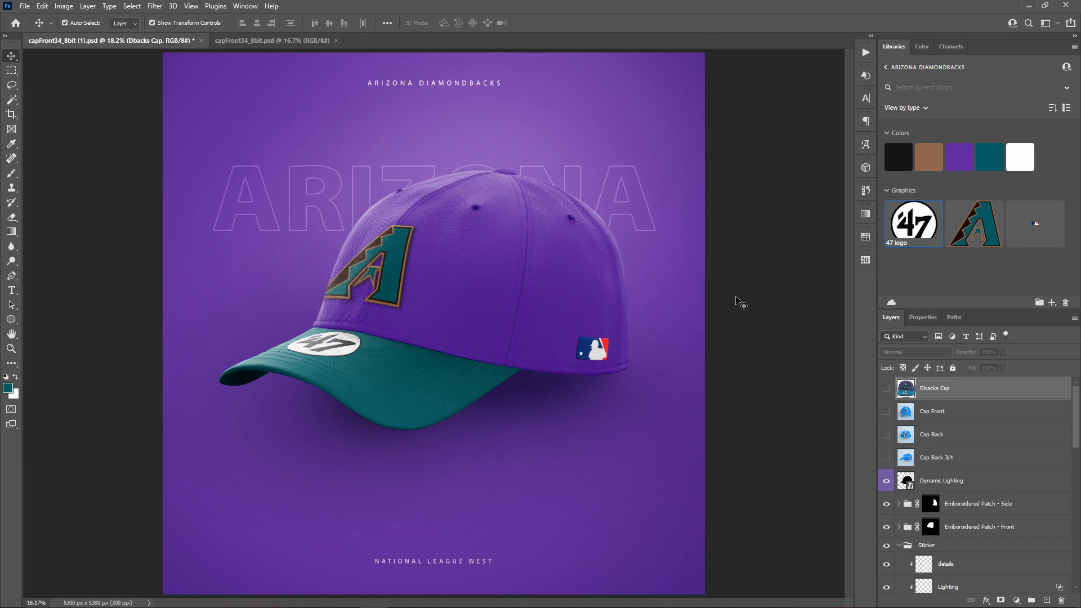
- Open the Dynamic Lighting smart object, set its Hue/Saturation 1 hue to +51, save it and return to the cap mockup
{"action": "left_click", "coordinate": [909, 487]}
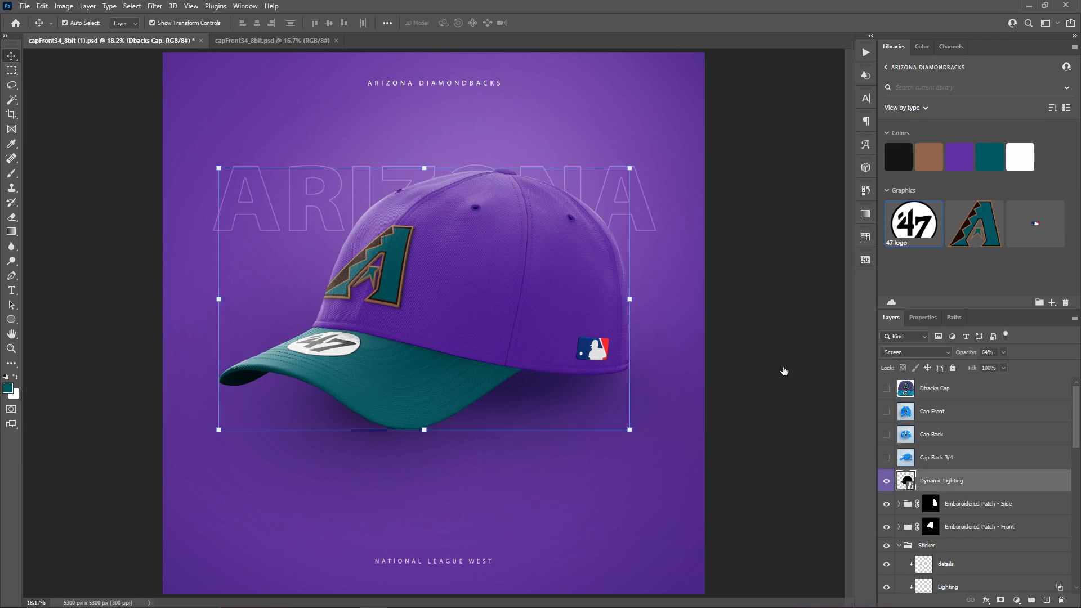
{"action": "double_click", "coordinate": [557, 310]}
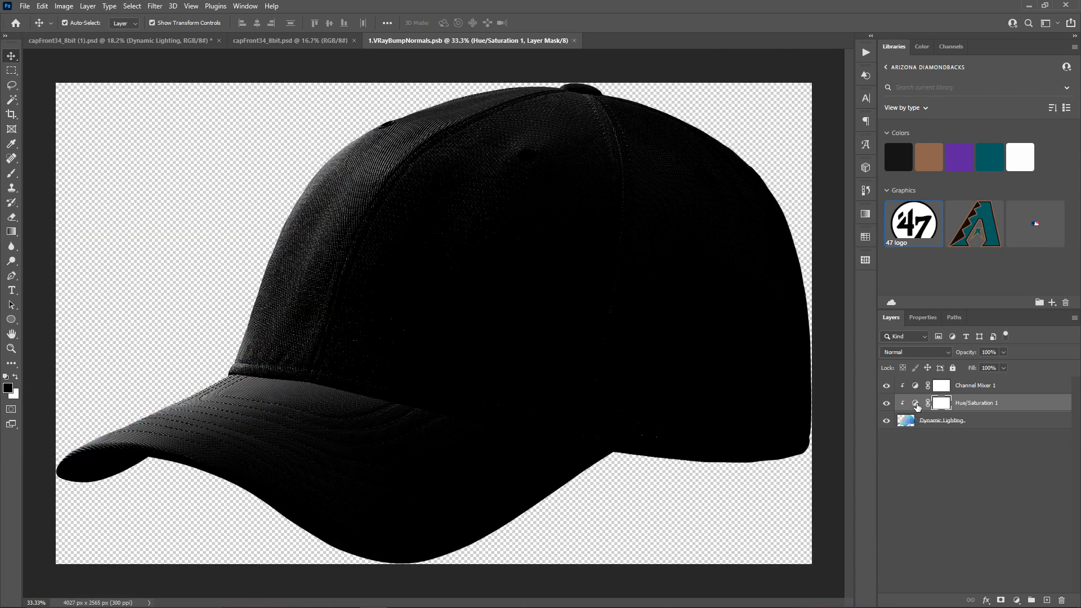
{"action": "left_click", "coordinate": [916, 404]}
{"action": "left_click", "coordinate": [923, 318]}
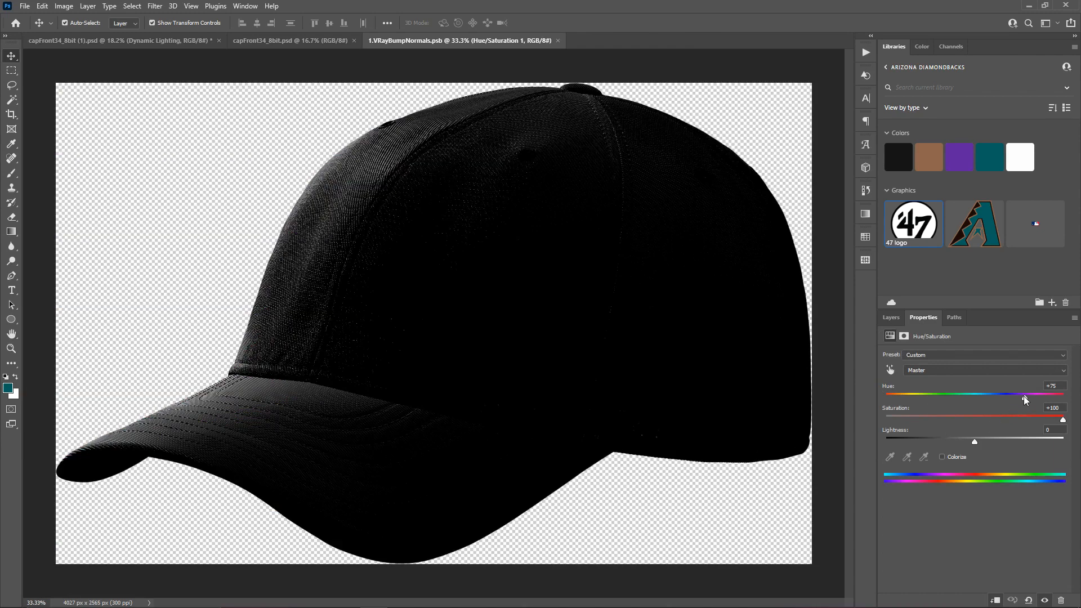
{"action": "mouse_move", "coordinate": [1025, 396]}
{"action": "left_mouse_down"}
{"action": "mouse_move", "coordinate": [999, 397]}
{"action": "mouse_move", "coordinate": [1017, 396]}
{"action": "left_mouse_up"}
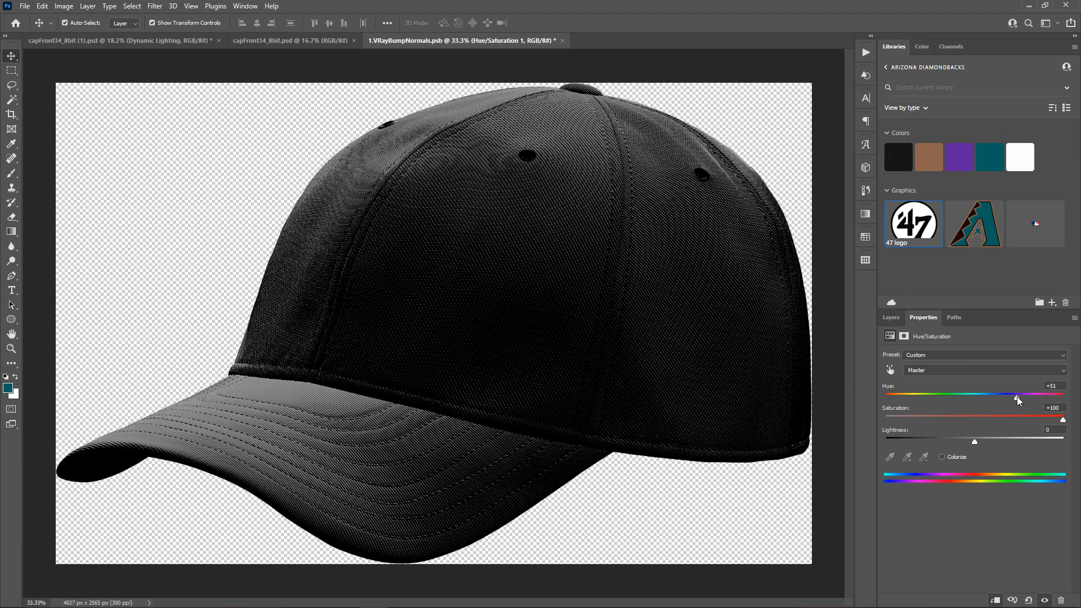
{"action": "key", "text": "ctrl+s"}
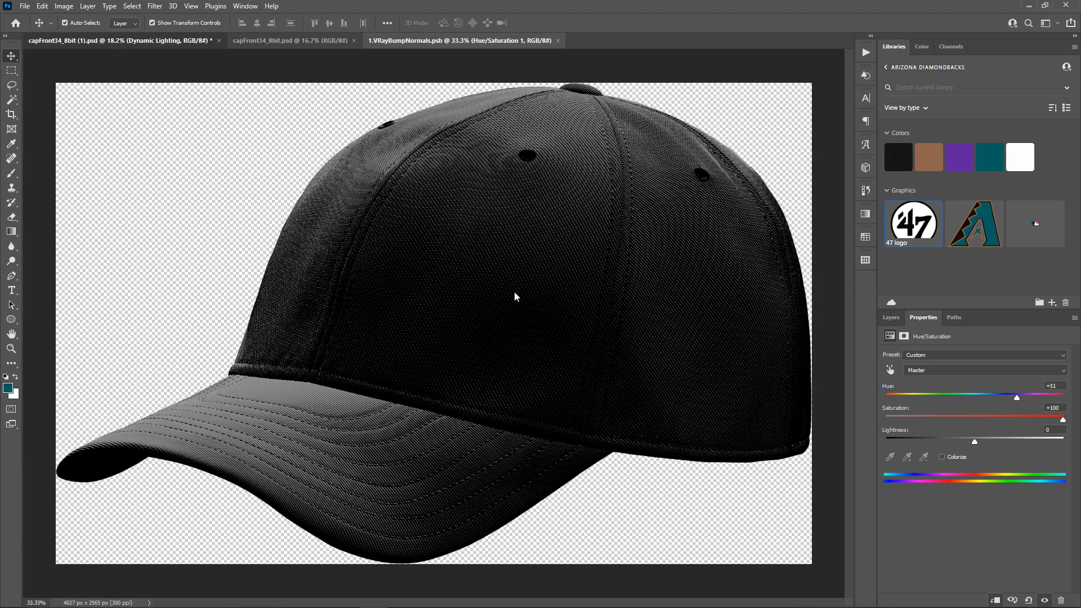
{"action": "left_click", "coordinate": [134, 41]}
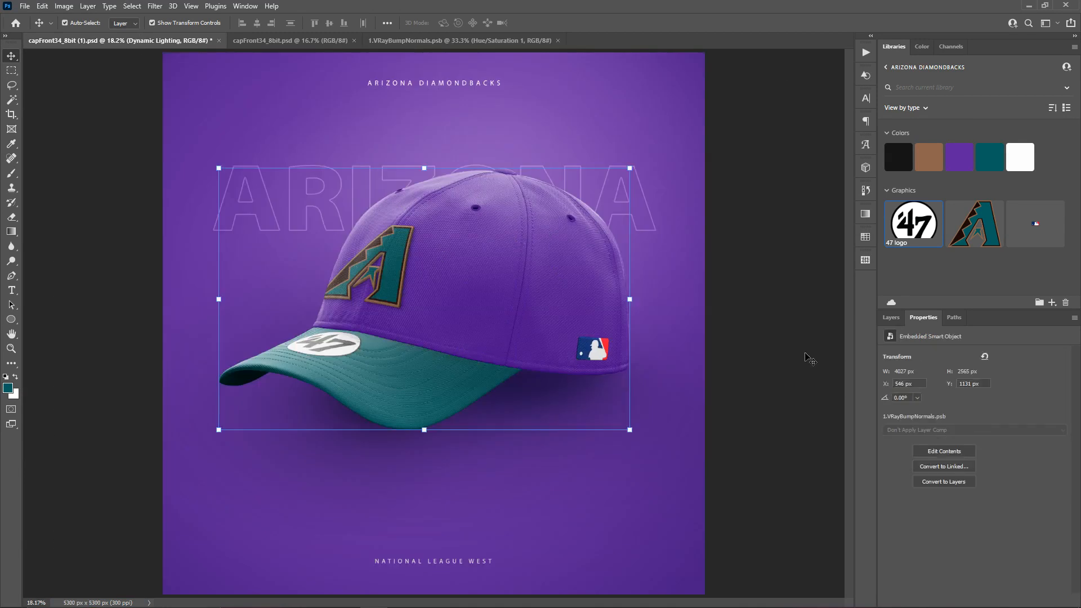
- Toggle the Dynamic Lighting layer off and on to compare its effect on the cap, leaving it visible and deselected
{"action": "left_click", "coordinate": [890, 318]}
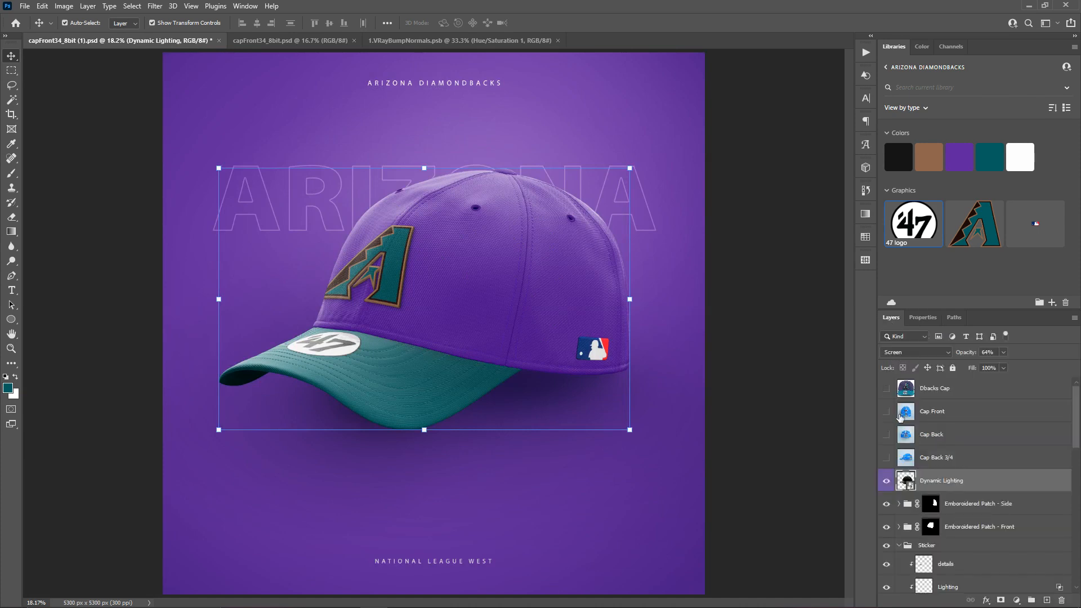
{"action": "left_click", "coordinate": [887, 482]}
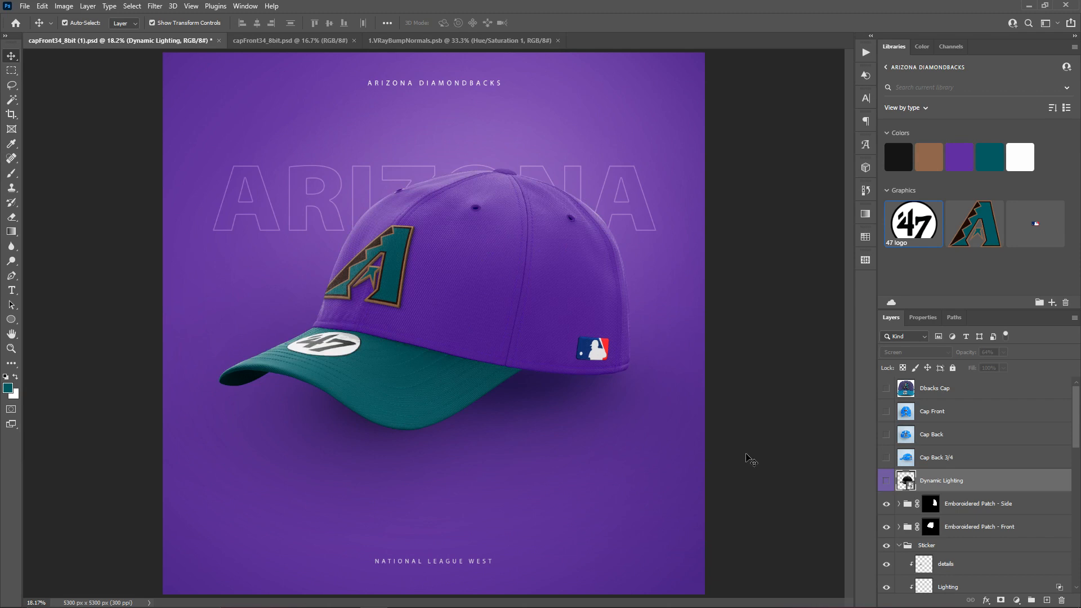
{"action": "left_click", "coordinate": [886, 480]}
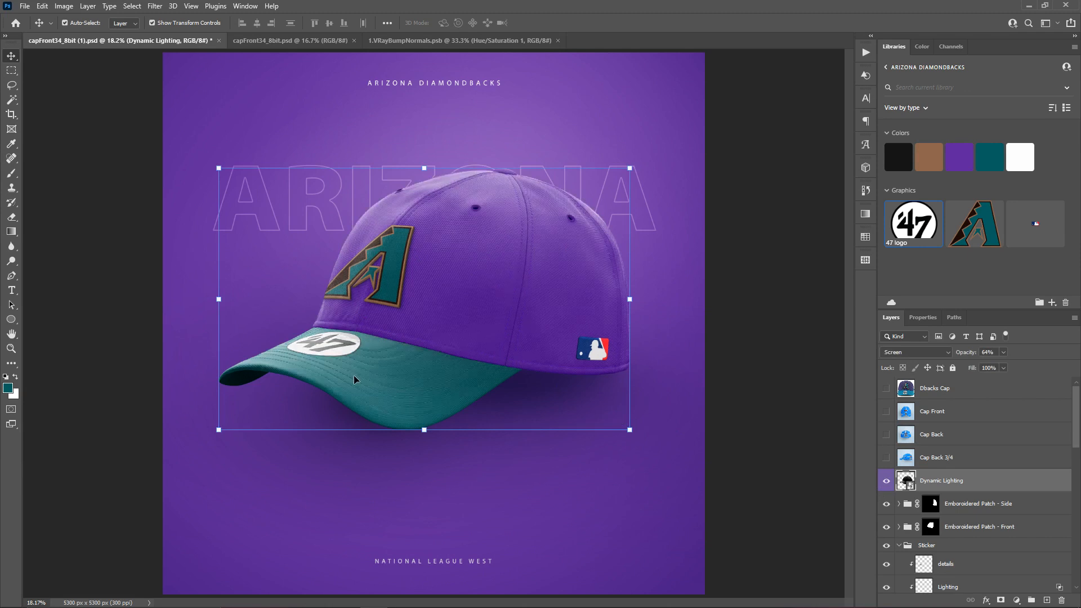
{"action": "left_click", "coordinate": [806, 362]}
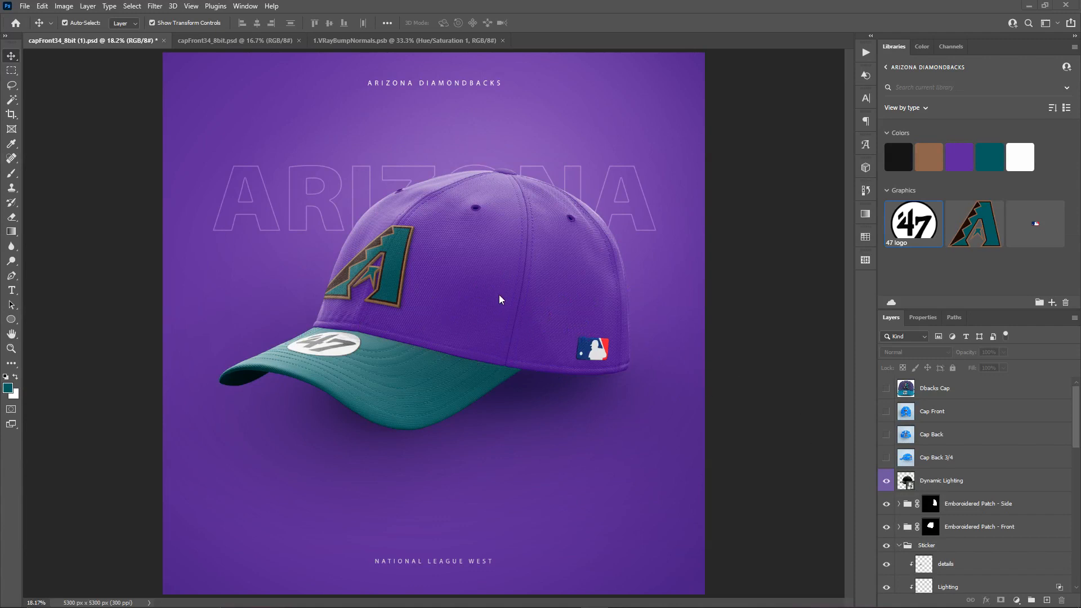
- Show the Cap Back 3/4, Cap Back and Cap Front layers in turn to preview the other mockup views
{"action": "left_click", "coordinate": [886, 457]}
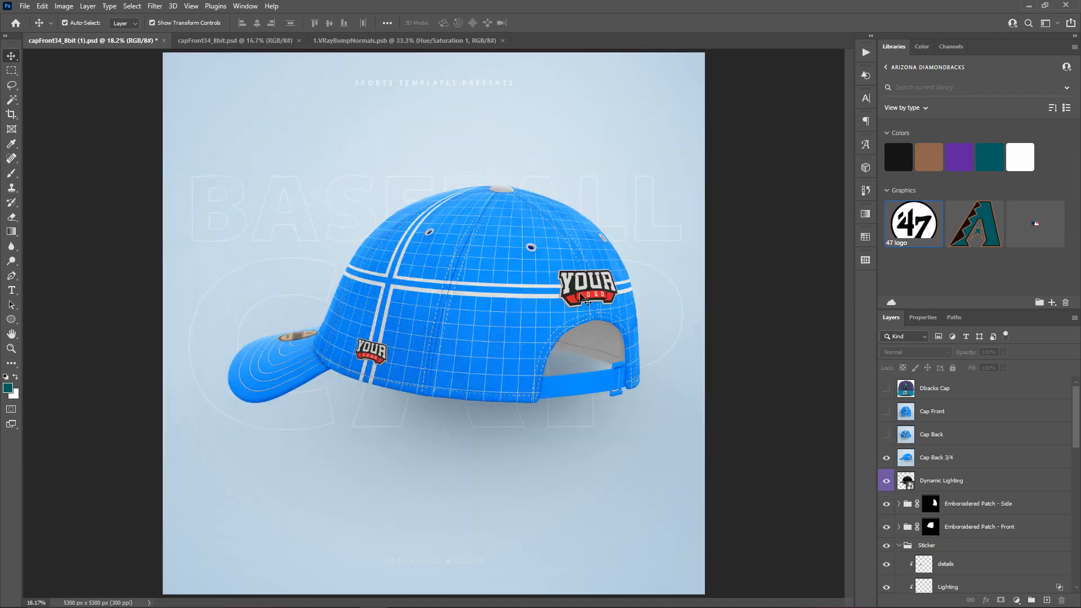
{"action": "left_click", "coordinate": [886, 435]}
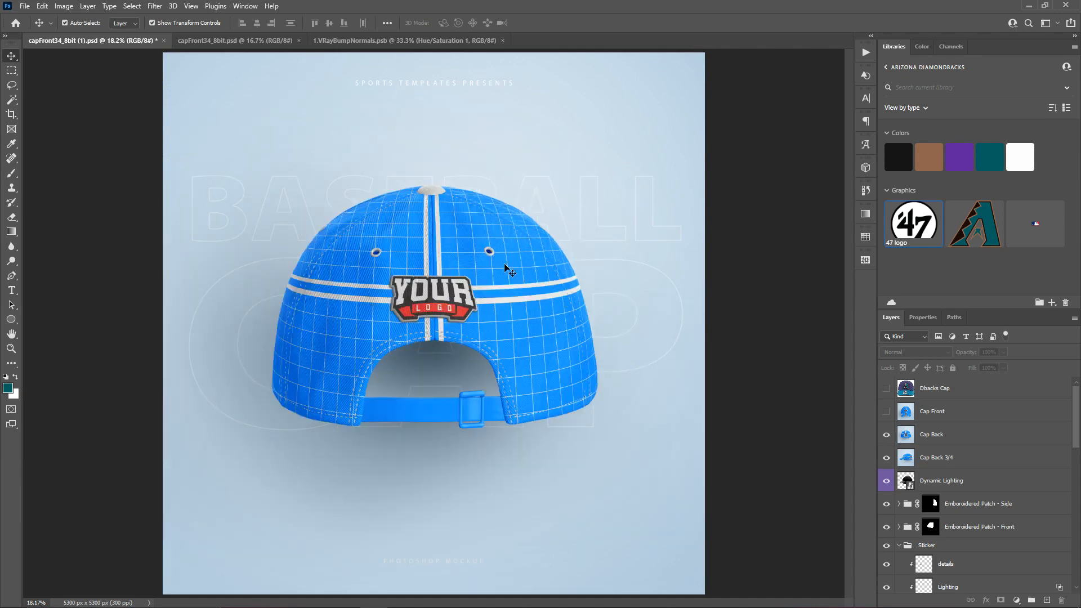
{"action": "left_click", "coordinate": [887, 411]}
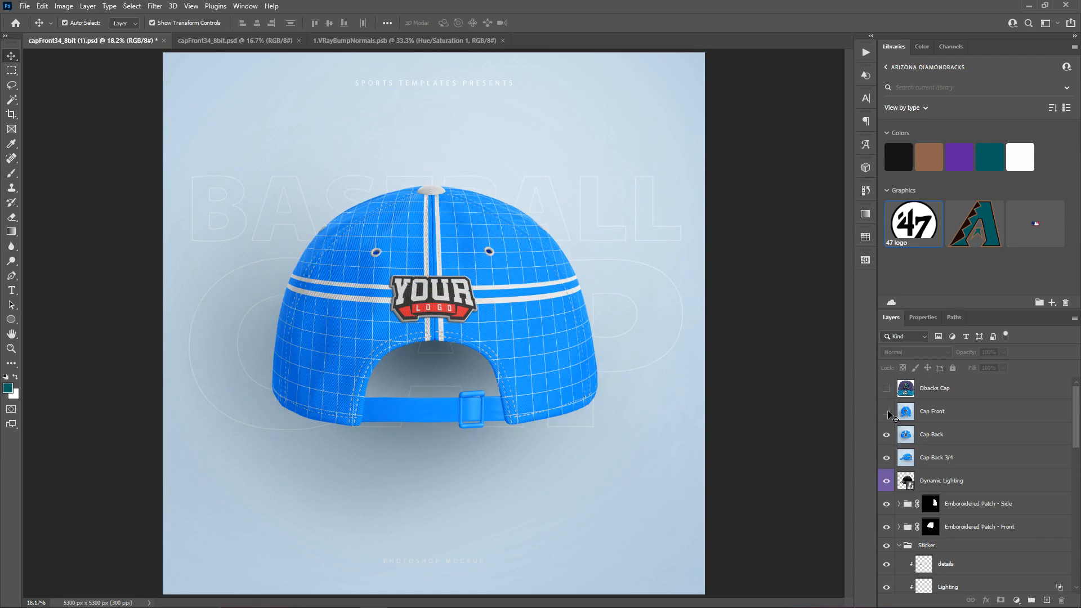